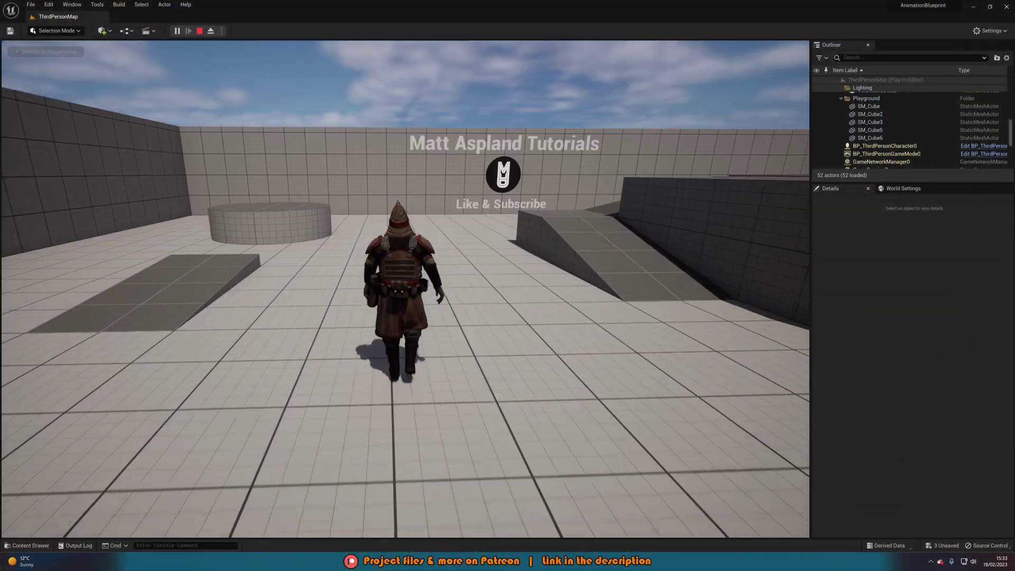
Step: Walk and run the hooded character toward the wall, around the curved block, and off to the right
key(w)
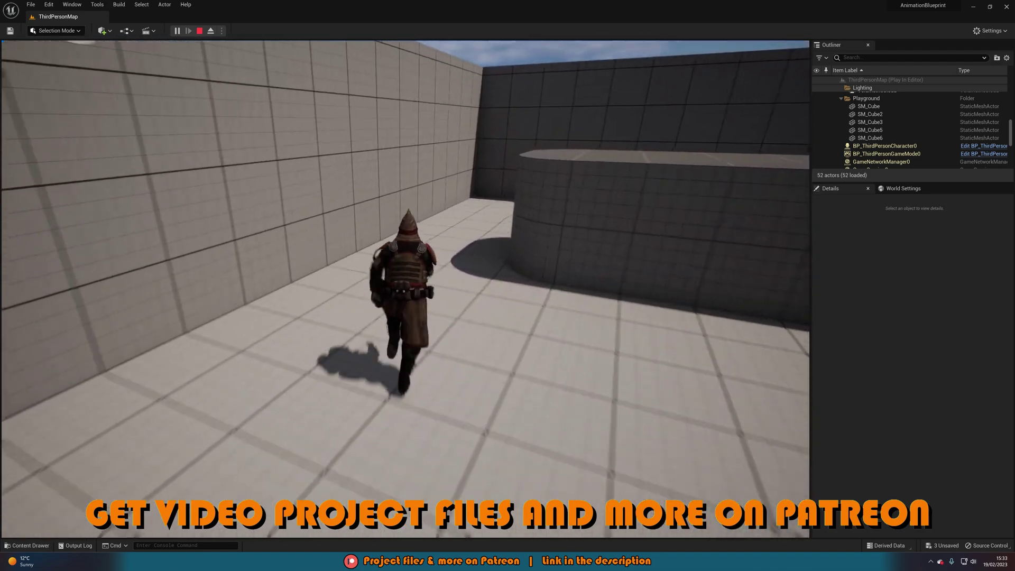
key(w)
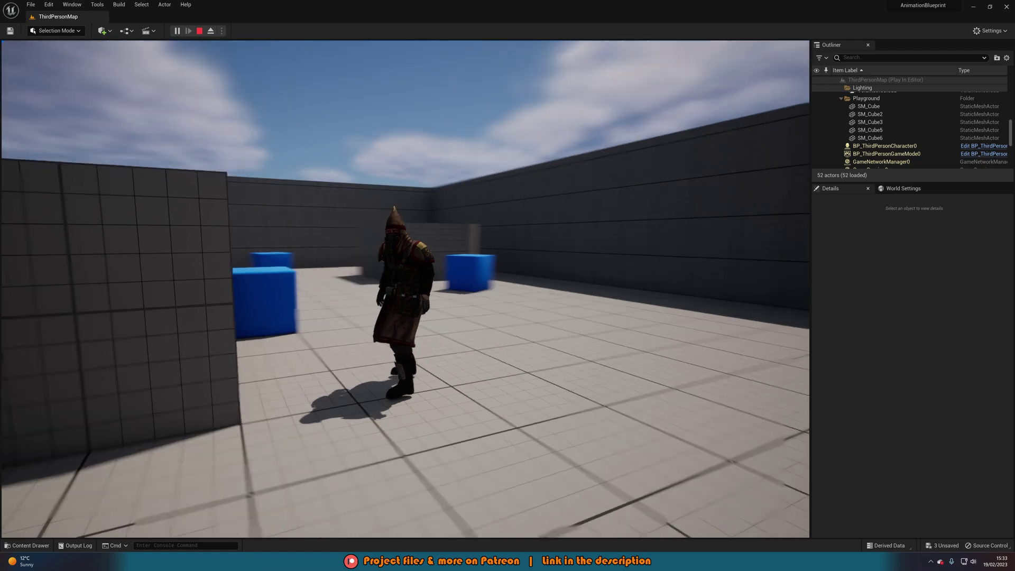
key(d)
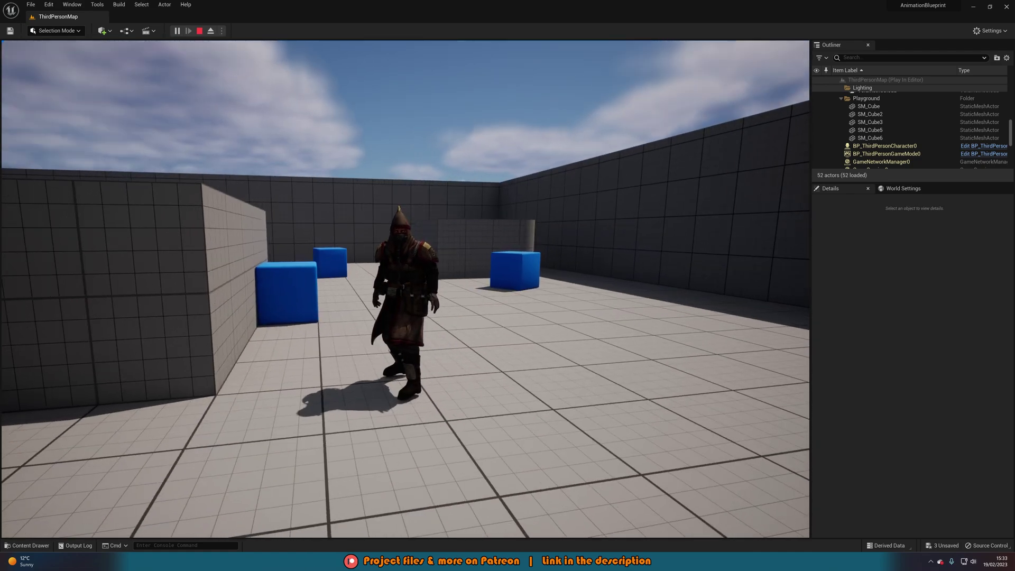
key(w)
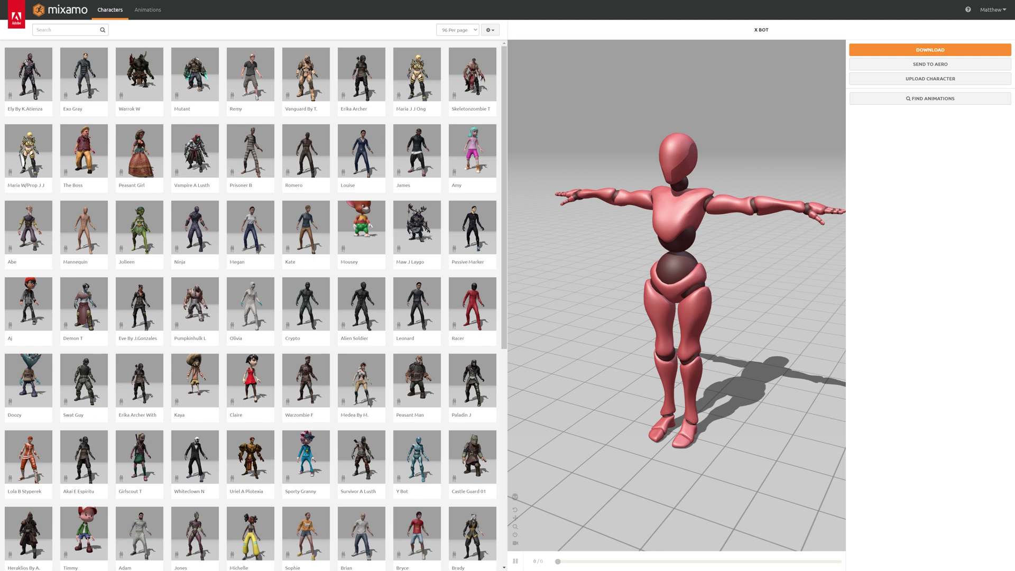
Step: Browse the character library, preview Castle Guard 01, then make Heraklios the active character
scroll(394, 191, down, 7)
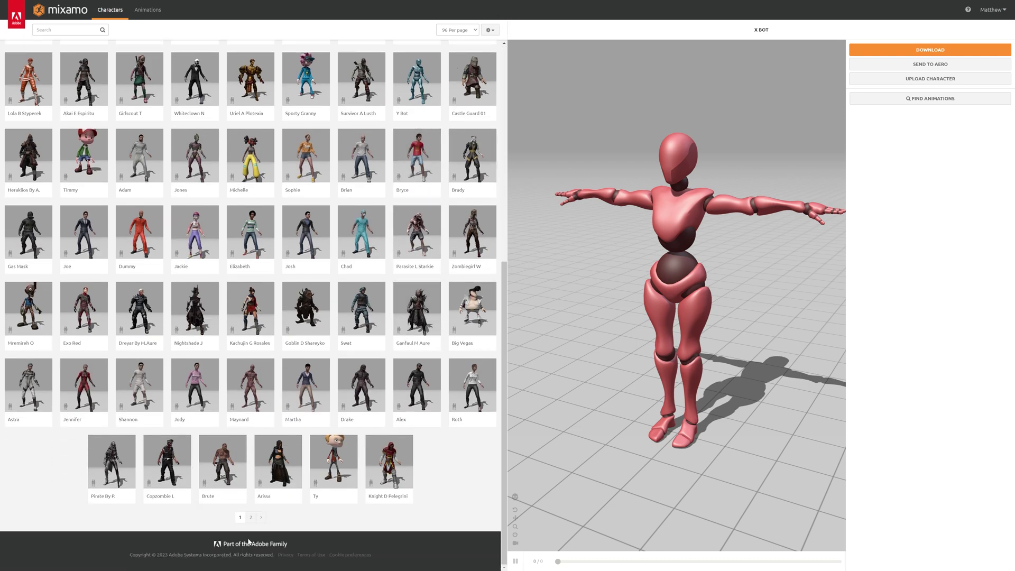
scroll(250, 528, up, 3)
click(468, 263)
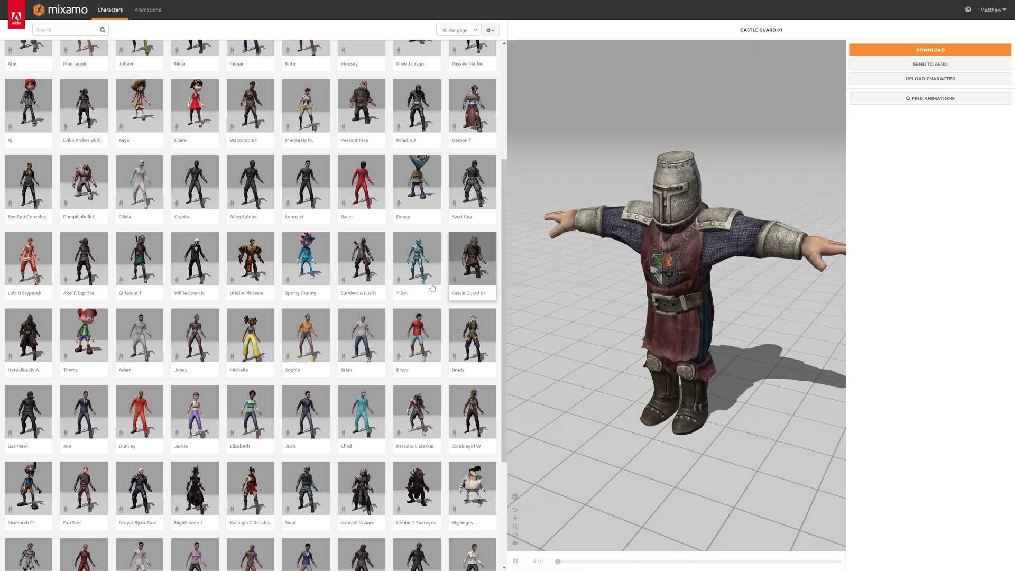
scroll(248, 338, down, 1)
scroll(229, 365, down, 1)
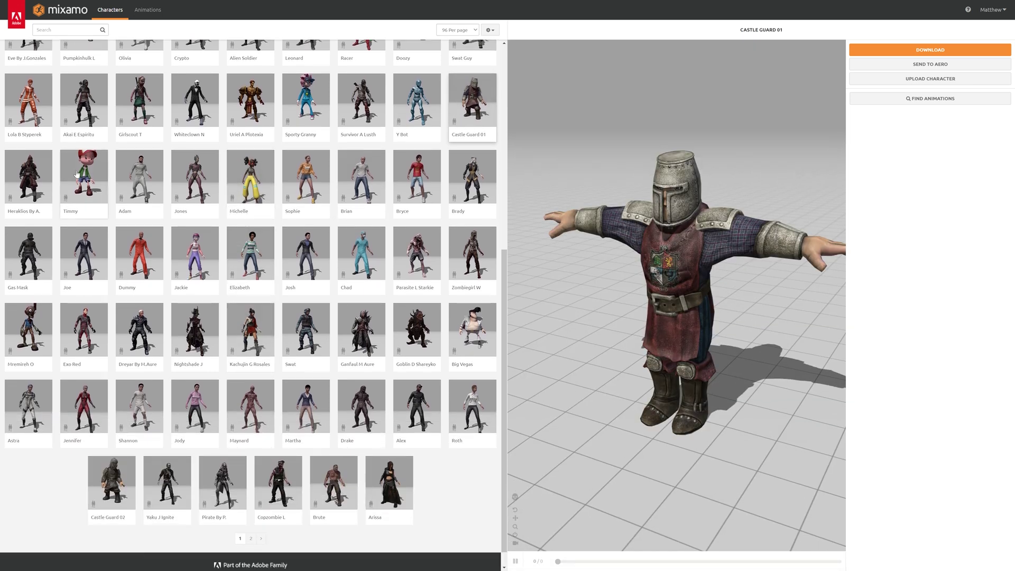
click(35, 175)
click(629, 120)
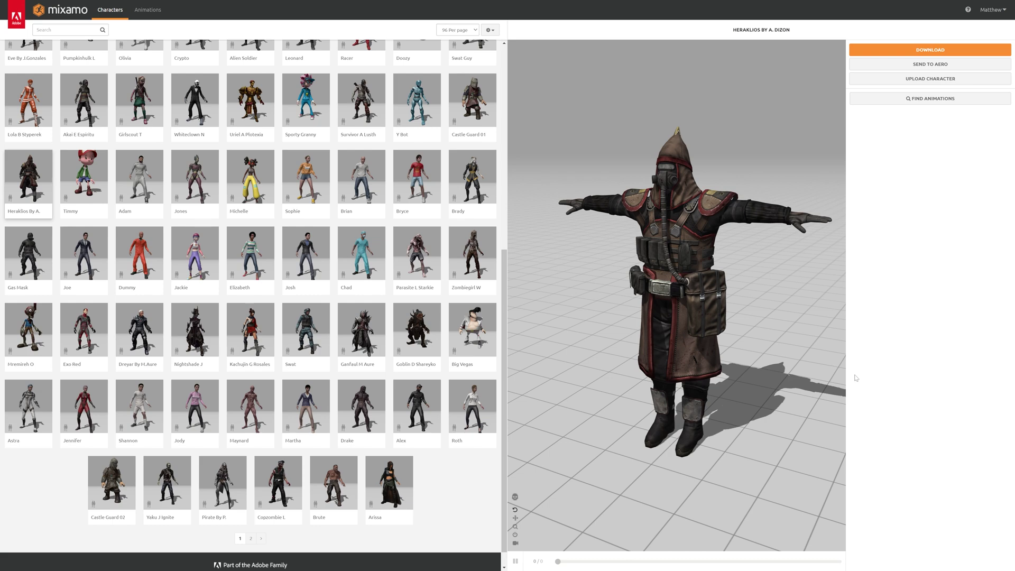
Step: Download Heraklios as an FBX Binary T-pose file, save it, and go to the Animations library
mouse_move(702, 308)
mouse_down()
mouse_move(774, 305)
mouse_move(704, 305)
mouse_up()
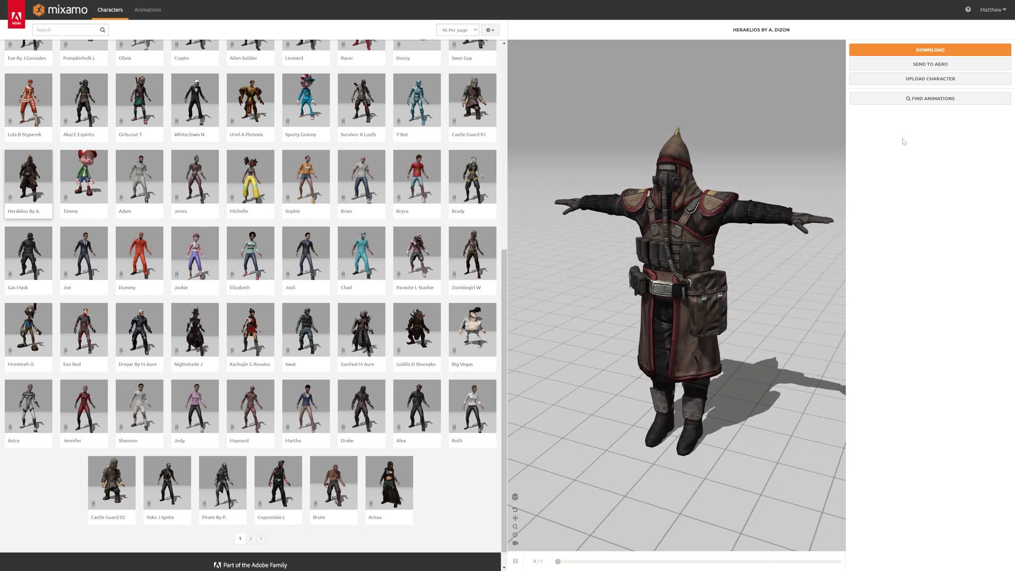
click(929, 53)
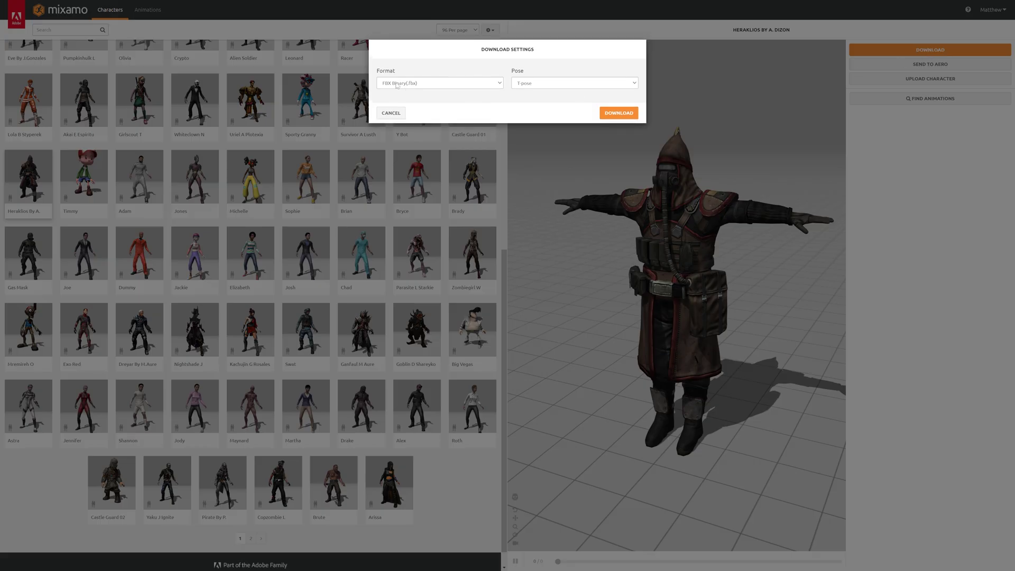
click(613, 114)
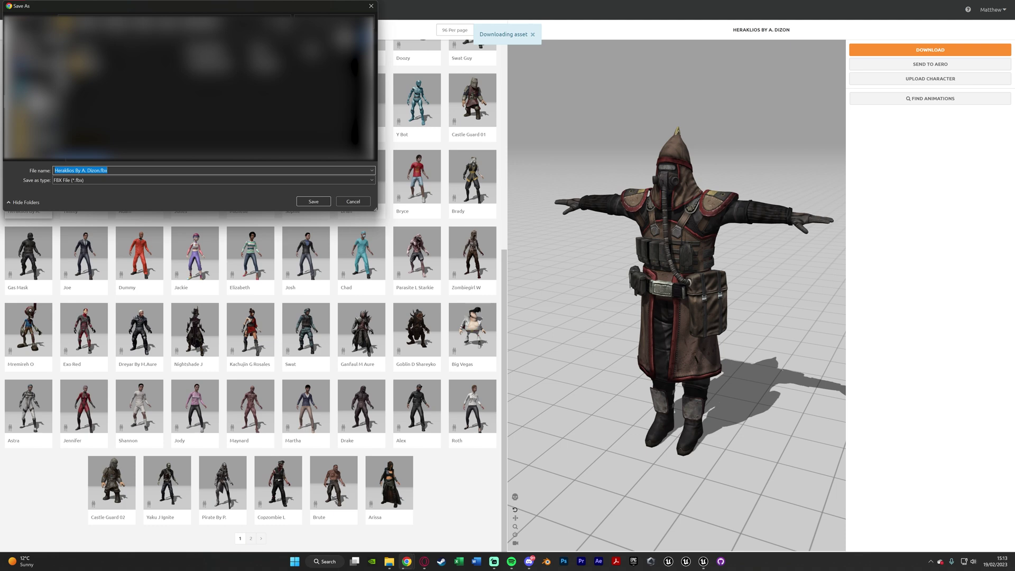
click(317, 201)
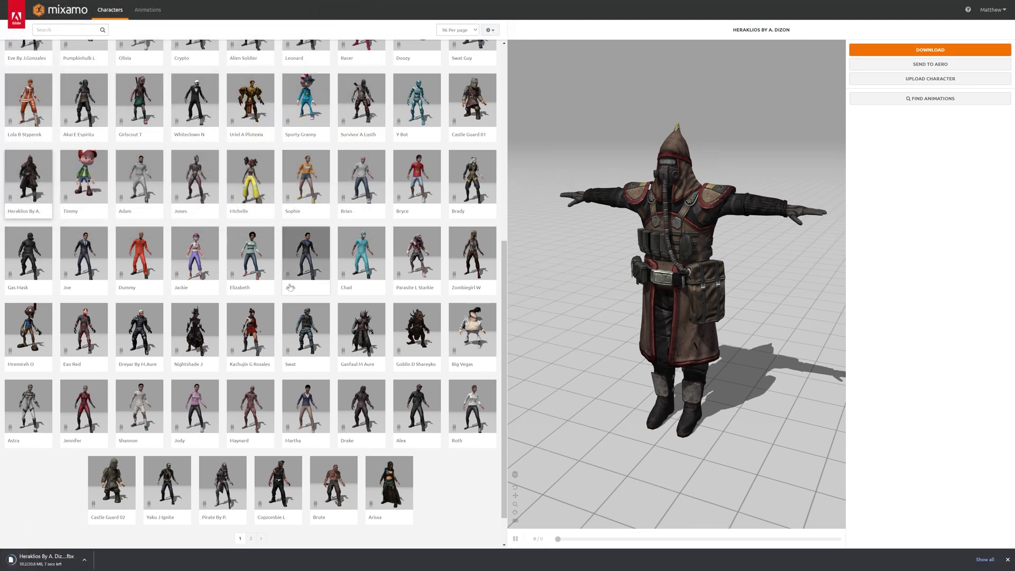
click(146, 11)
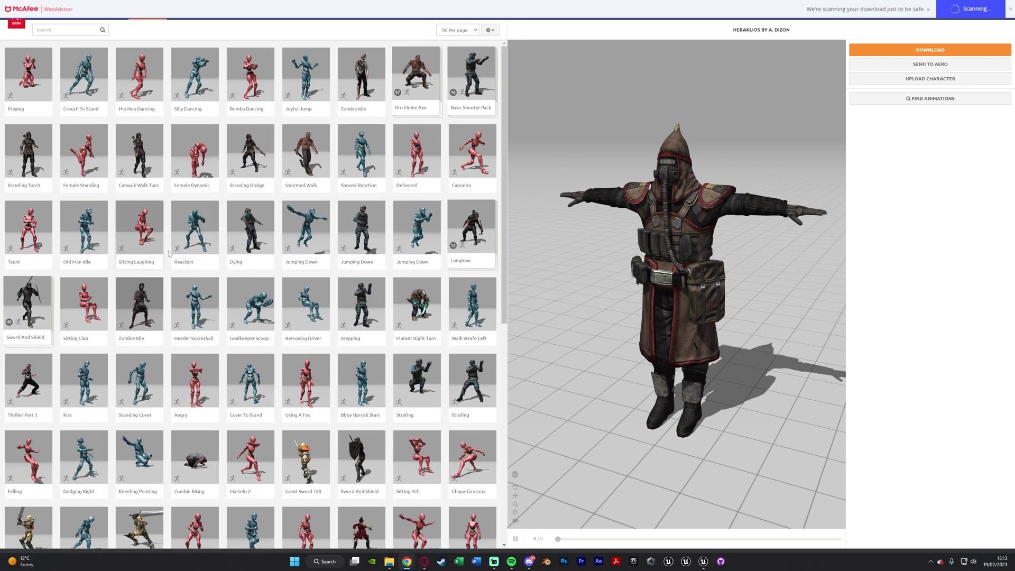
Step: Search the animation library for 'idle'
click(66, 30)
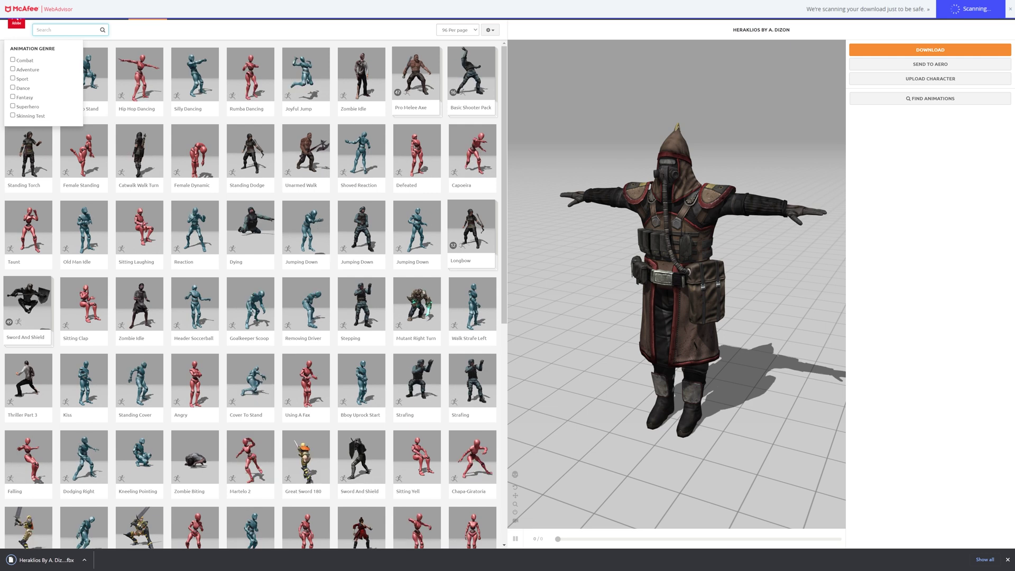
text(idle)
key(Return)
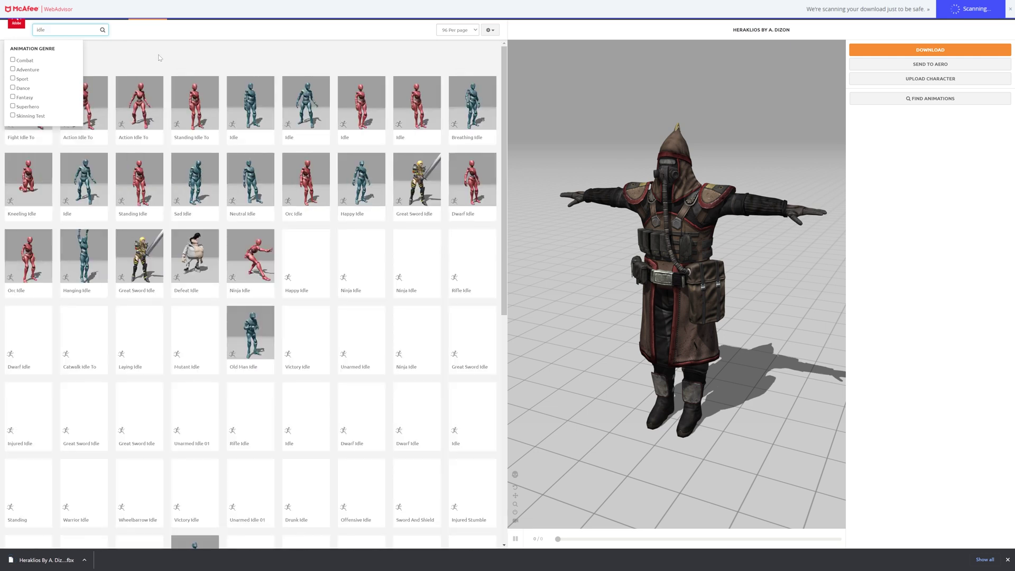
click(158, 58)
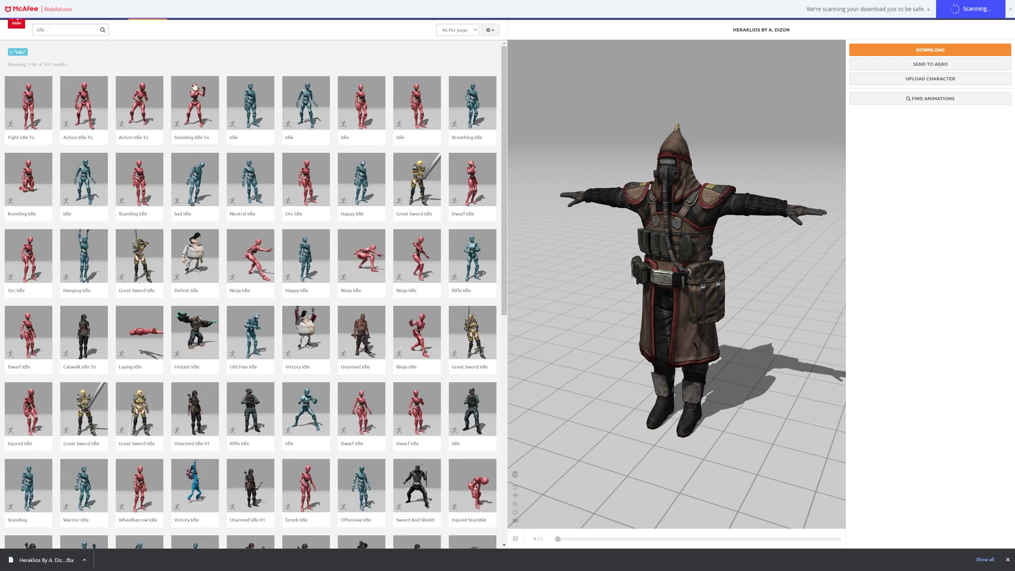
Step: Apply an Idle animation with Character Arm-Space 60, then switch to a different 59-frame Idle
click(245, 98)
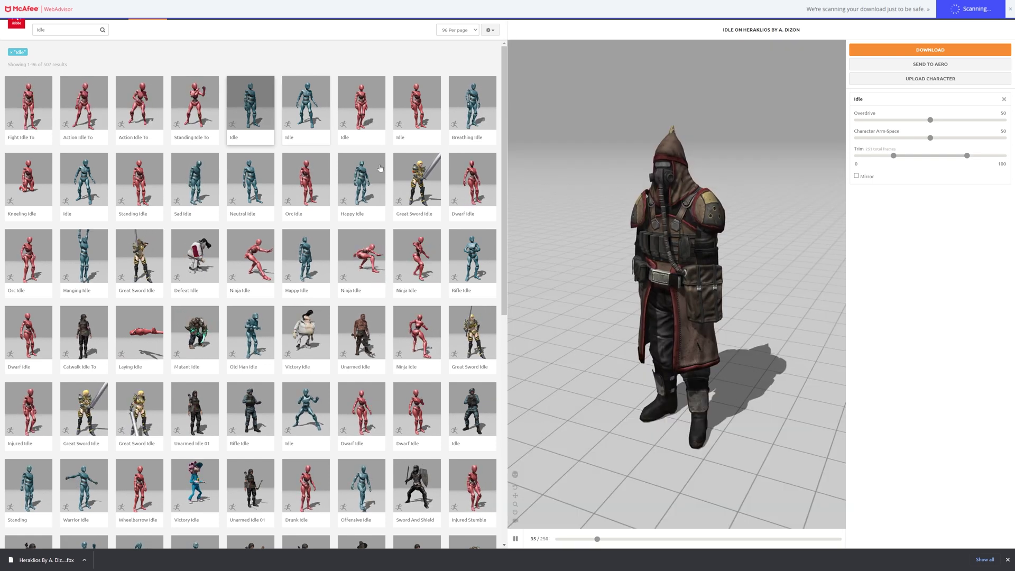
drag(679, 300, 777, 301)
drag(650, 300, 772, 216)
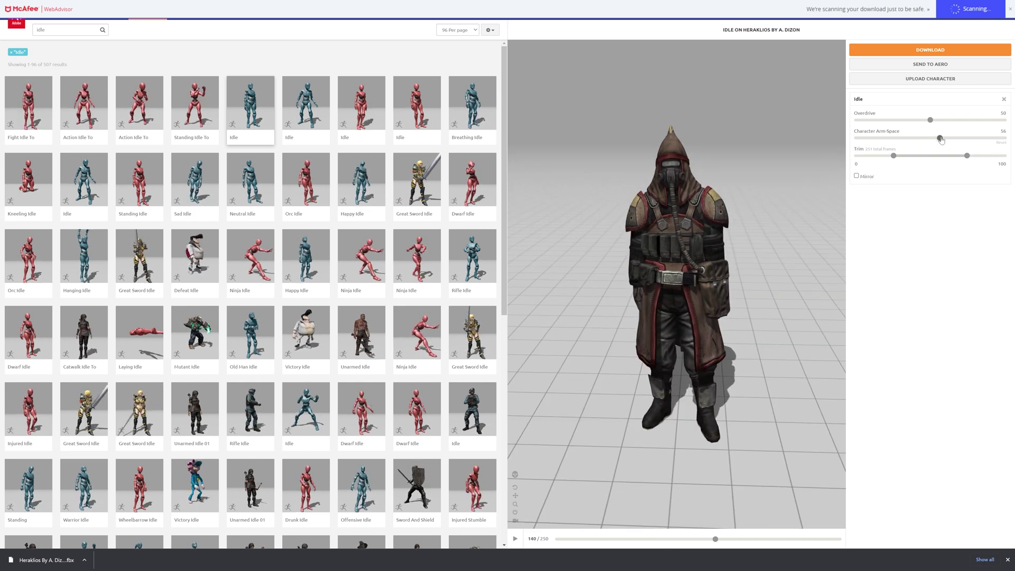
drag(941, 140, 945, 139)
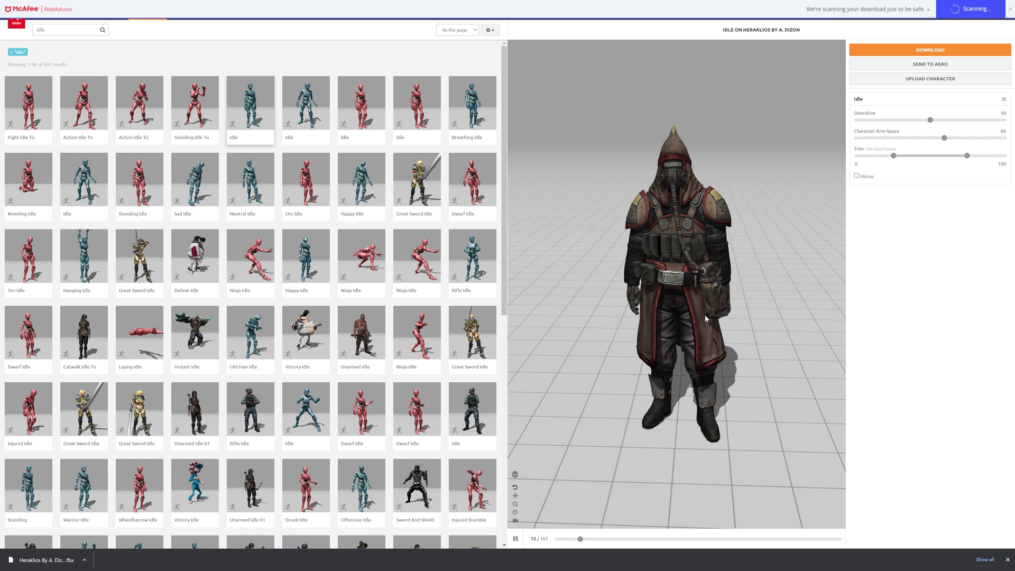
drag(706, 315, 659, 304)
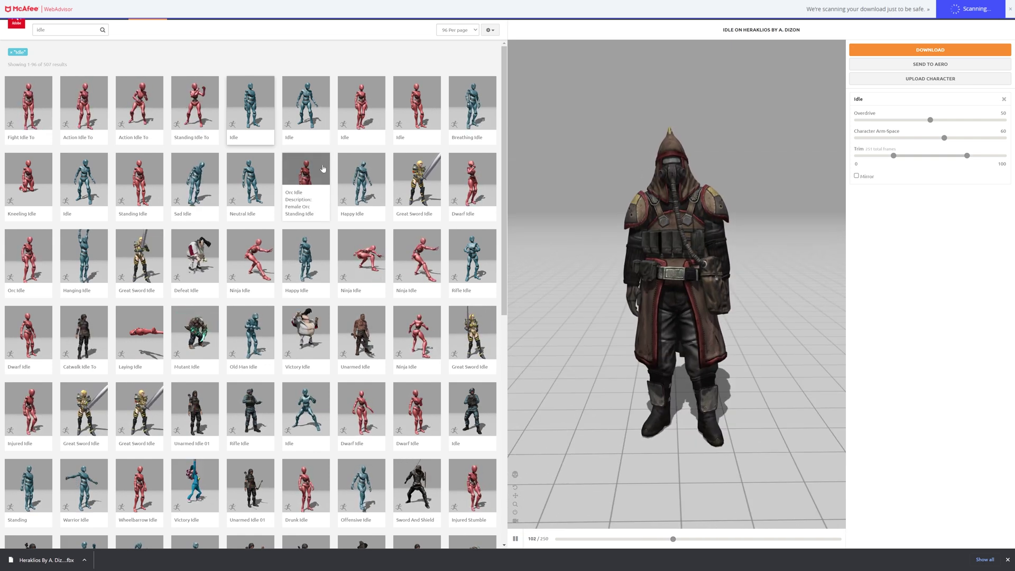
click(312, 108)
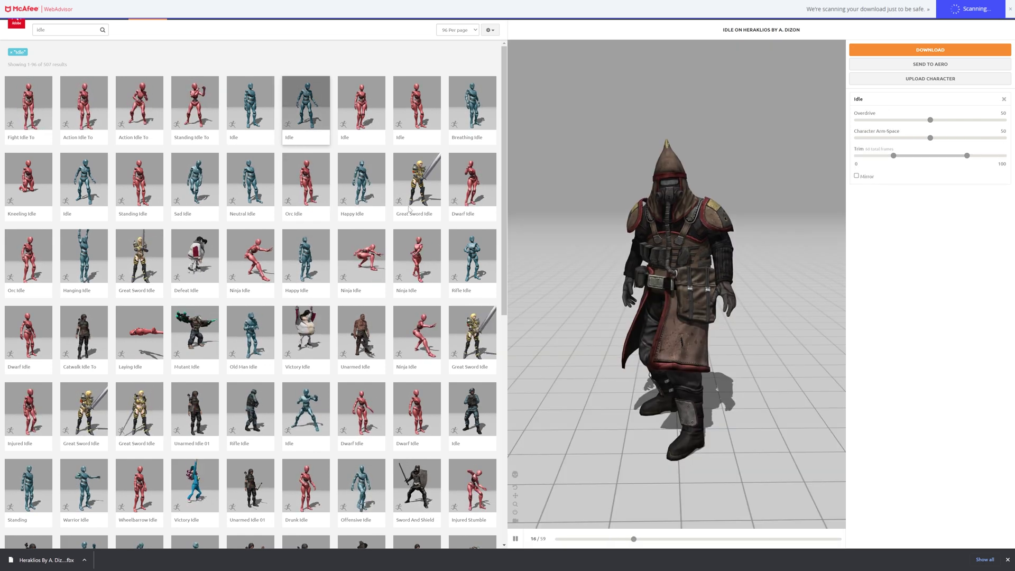
mouse_move(651, 276)
mouse_down()
mouse_move(699, 273)
mouse_move(561, 269)
mouse_move(651, 288)
mouse_up()
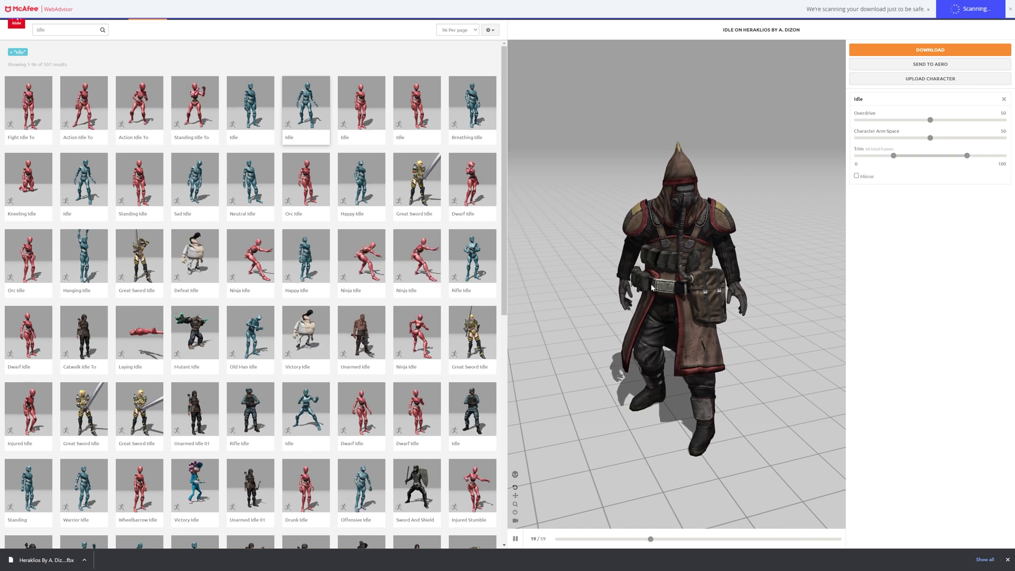
Step: Download the Idle animation as FBX Binary, without skin, at 30 fps
click(891, 49)
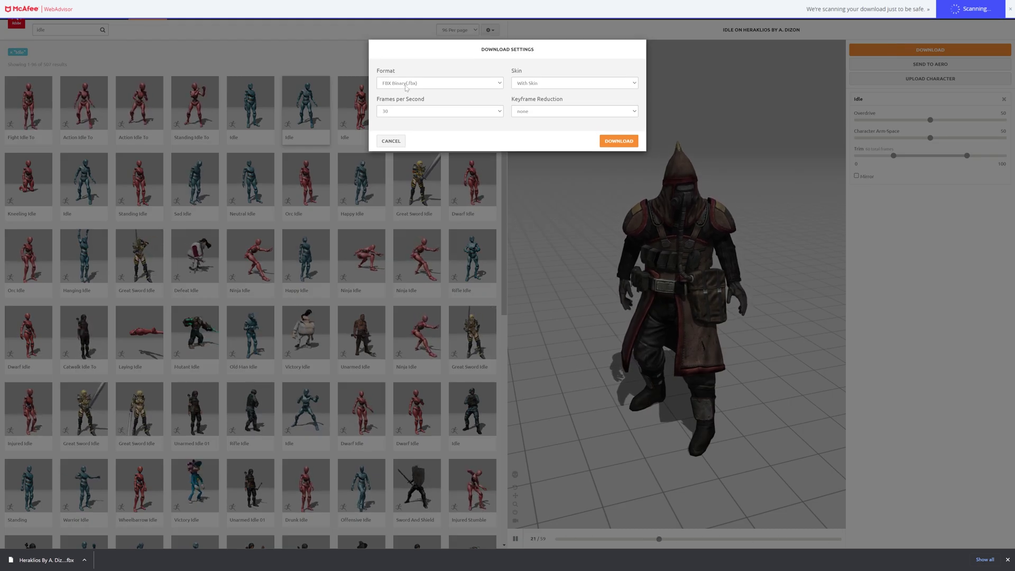
click(524, 86)
click(524, 98)
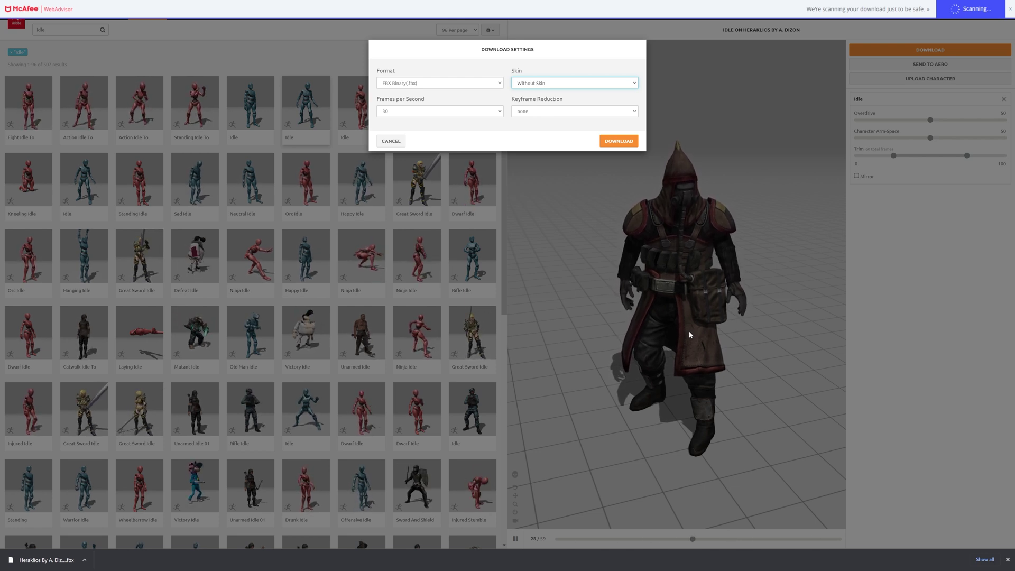
click(620, 141)
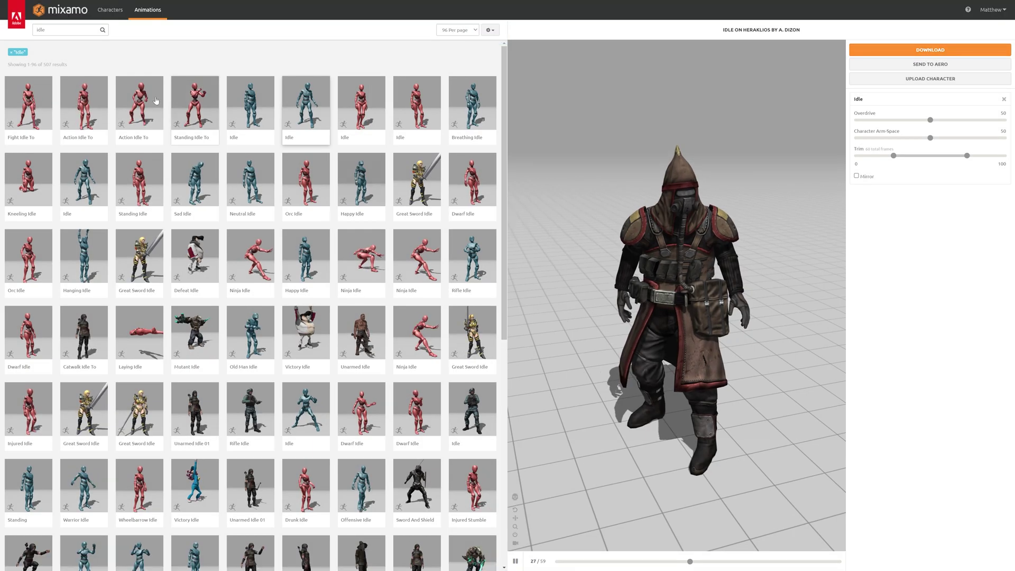
Step: Search for 'walk' and apply a Walking animation to Heraklios in place
double_click(42, 30)
text(walk)
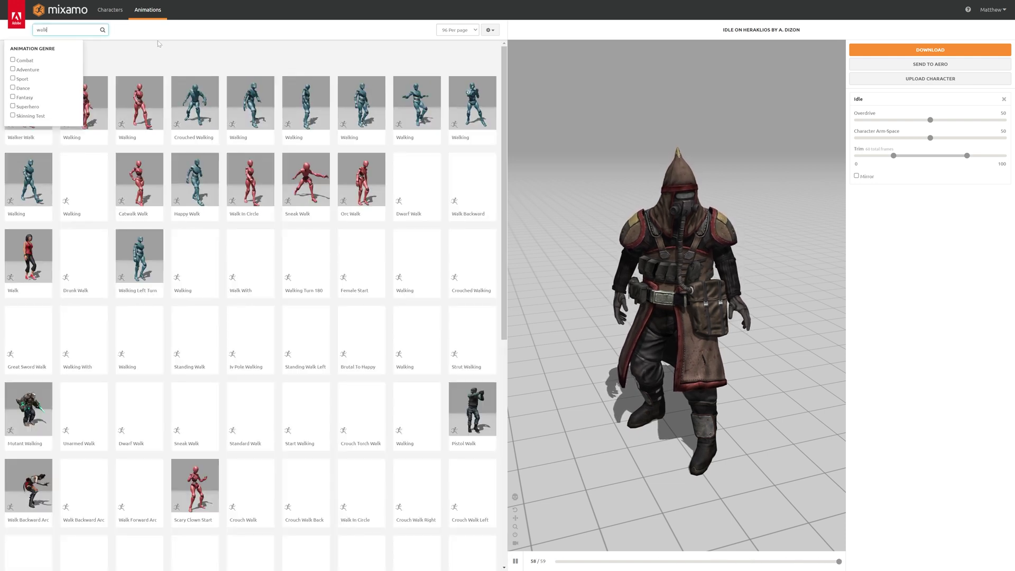
click(234, 48)
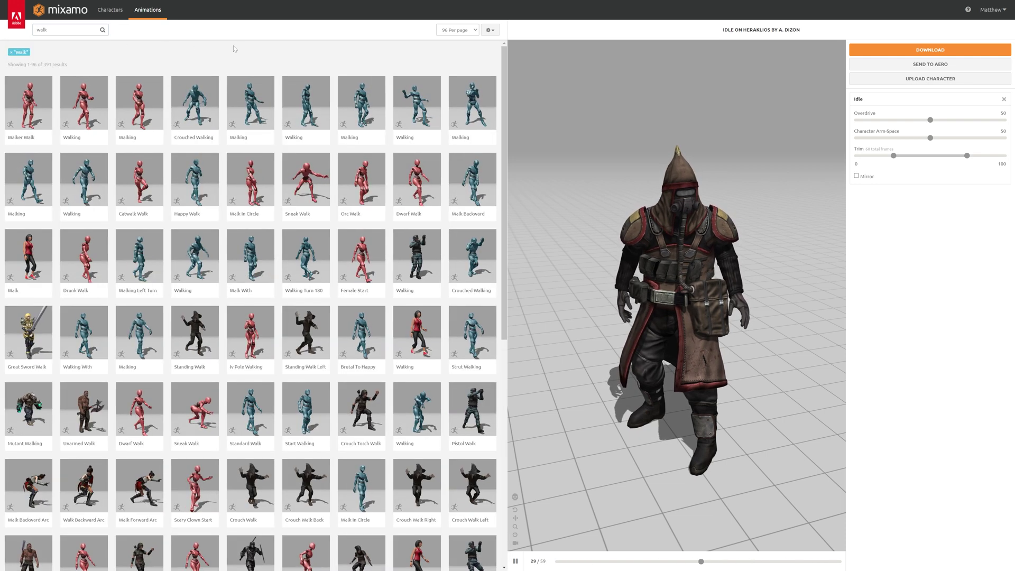
click(367, 110)
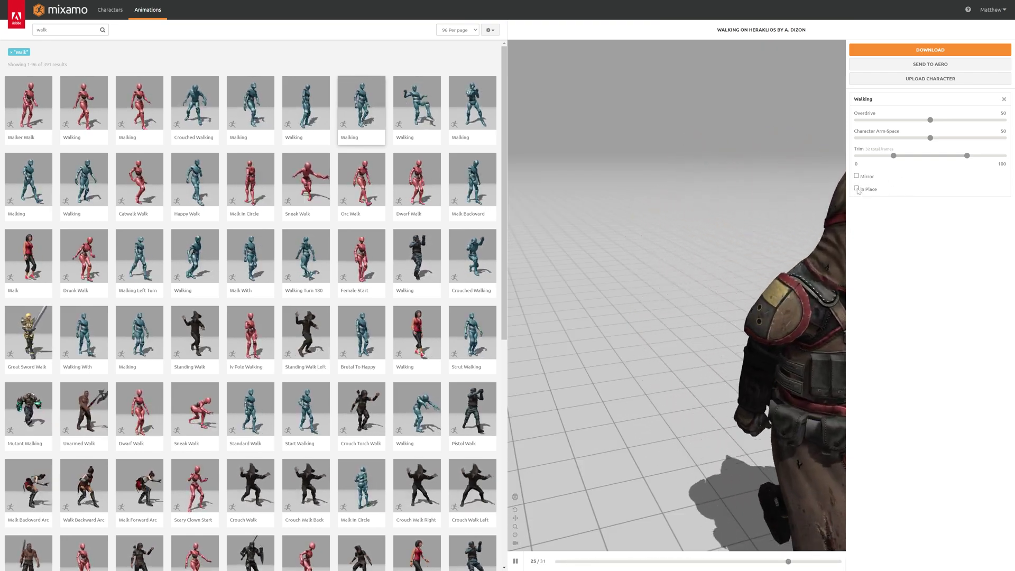
click(857, 189)
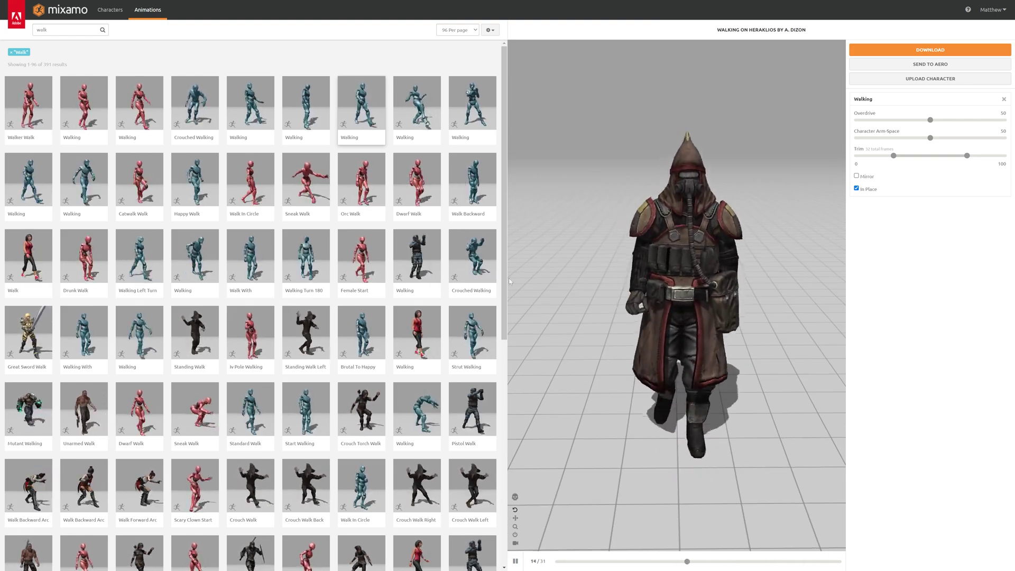
Step: Switch to Swagger Walk, set Character Arm-Space to about 77, and download its FBX
scroll(391, 326, down, 3)
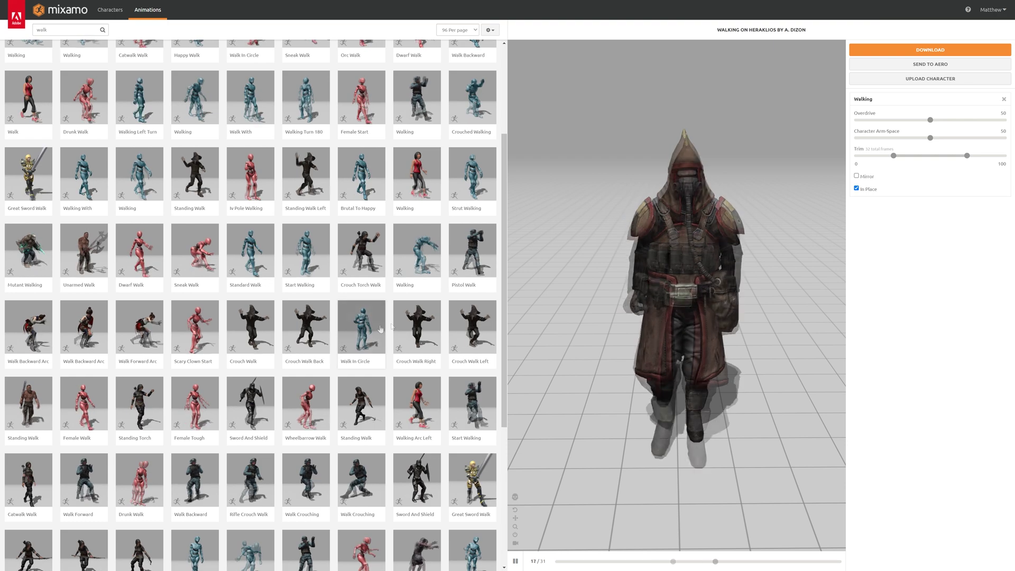
scroll(389, 327, down, 2)
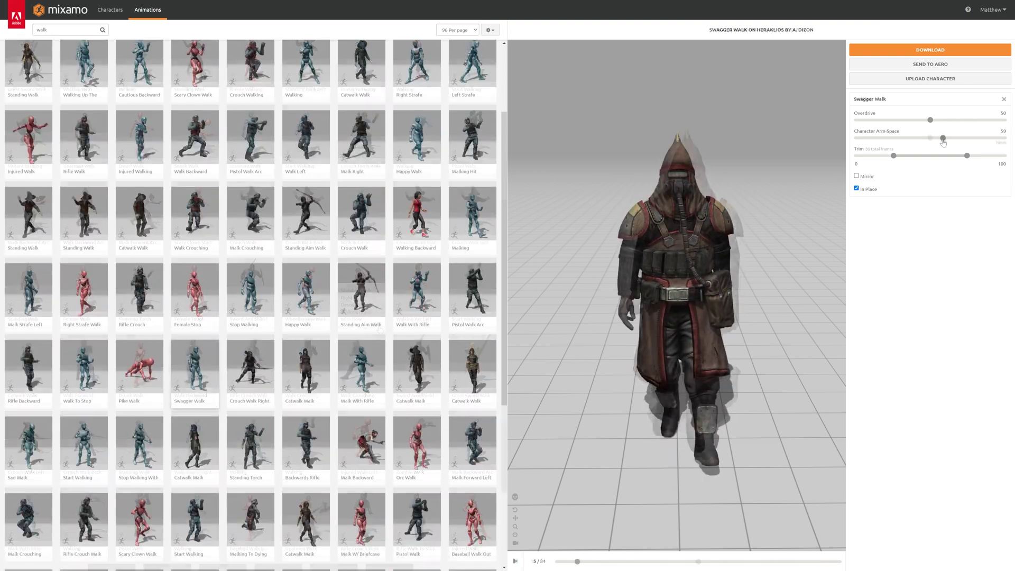
click(196, 370)
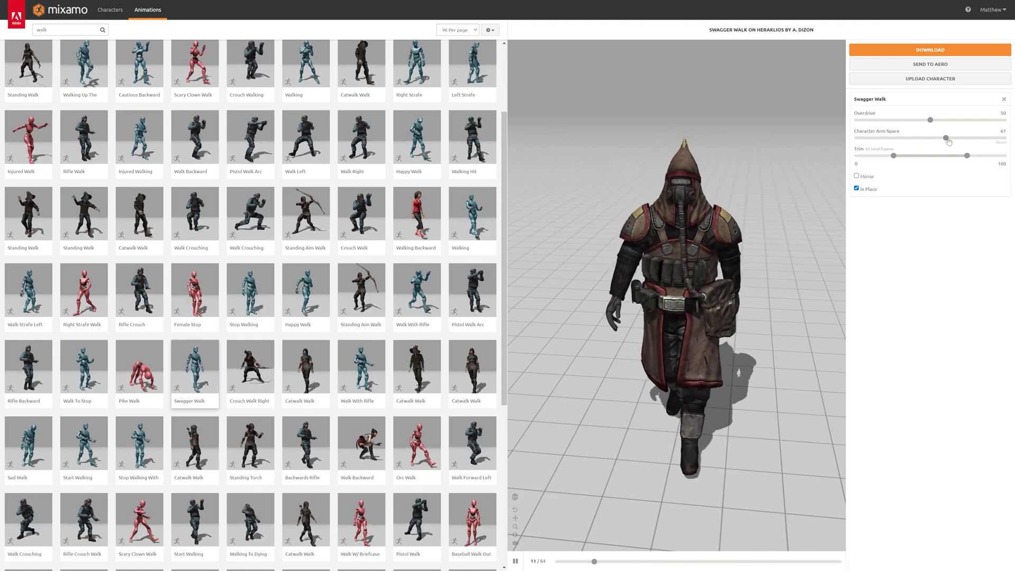
drag(946, 138, 955, 138)
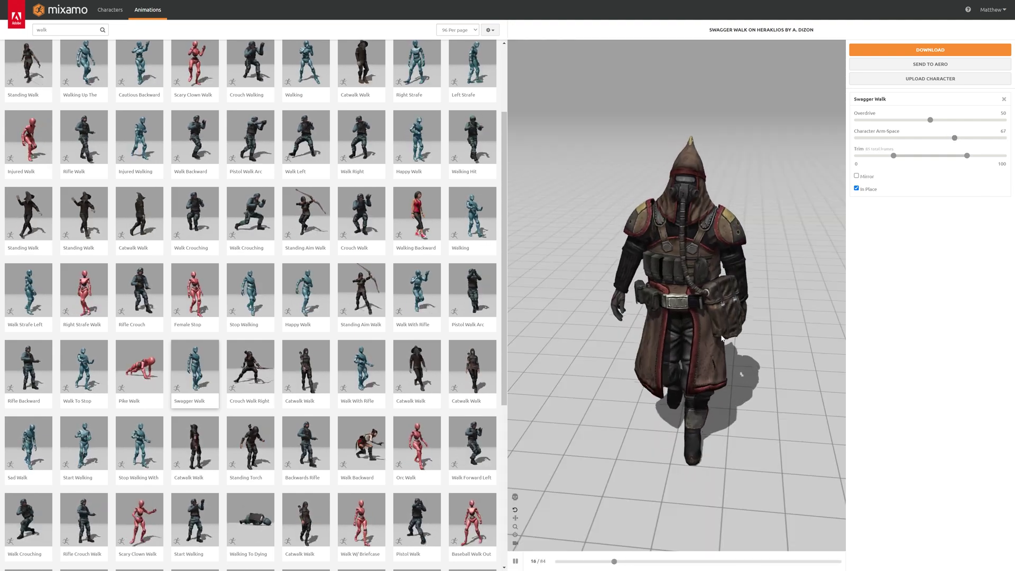
drag(956, 139, 974, 139)
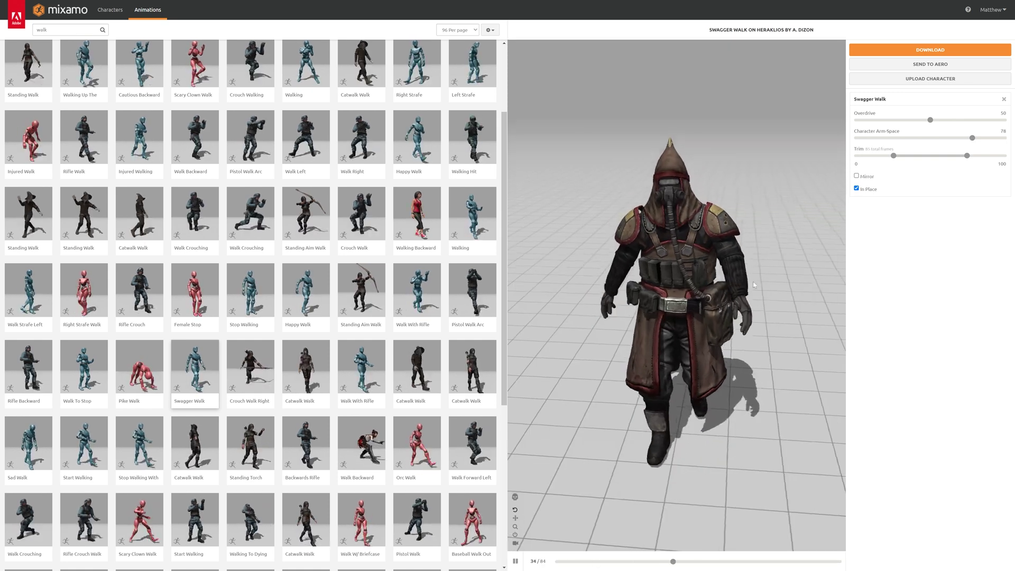
drag(972, 140, 968, 139)
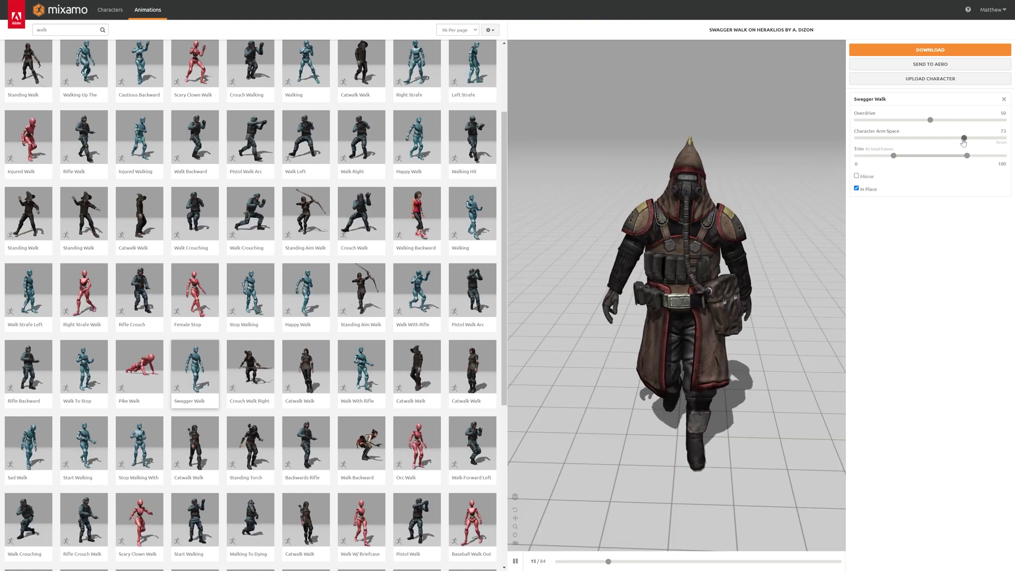
drag(759, 213, 737, 214)
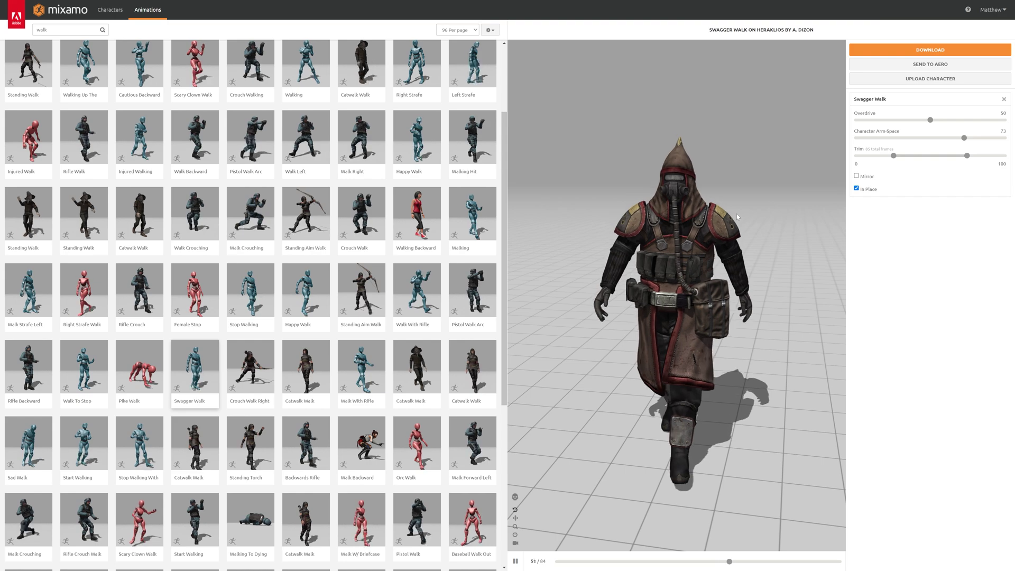
click(920, 50)
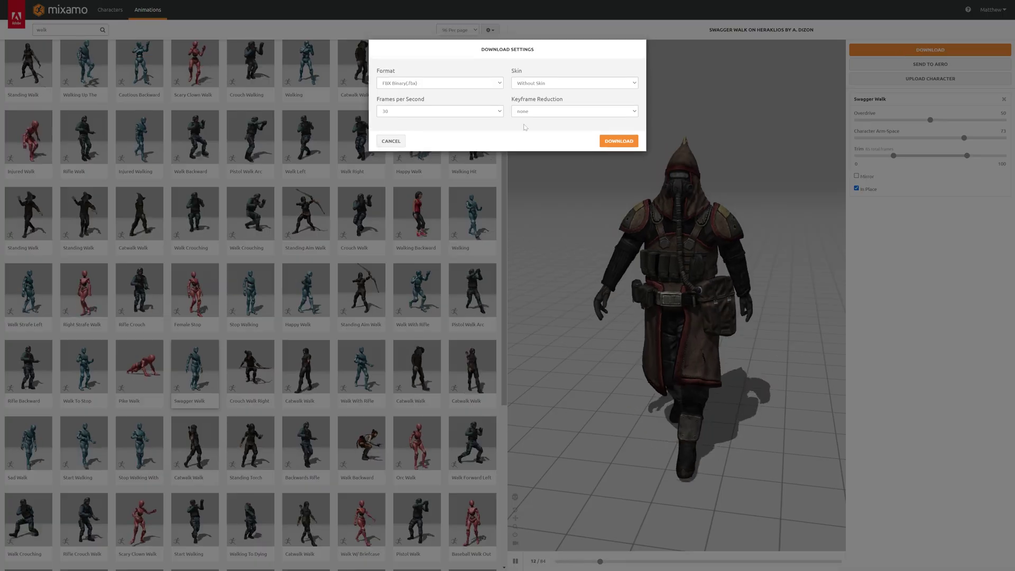
click(622, 141)
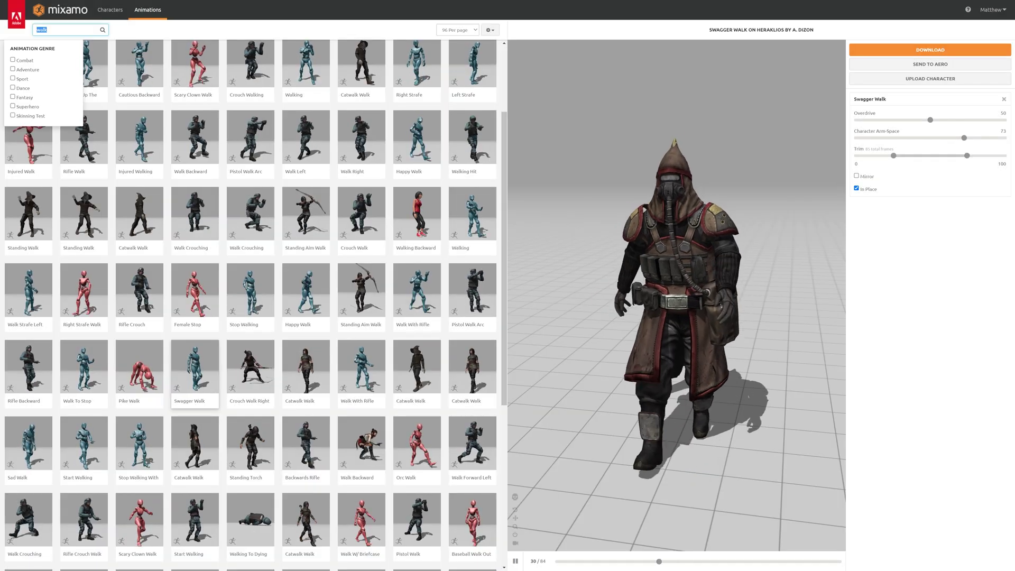
Step: Search for 'run' and load Fast Run onto Heraklios
text(run)
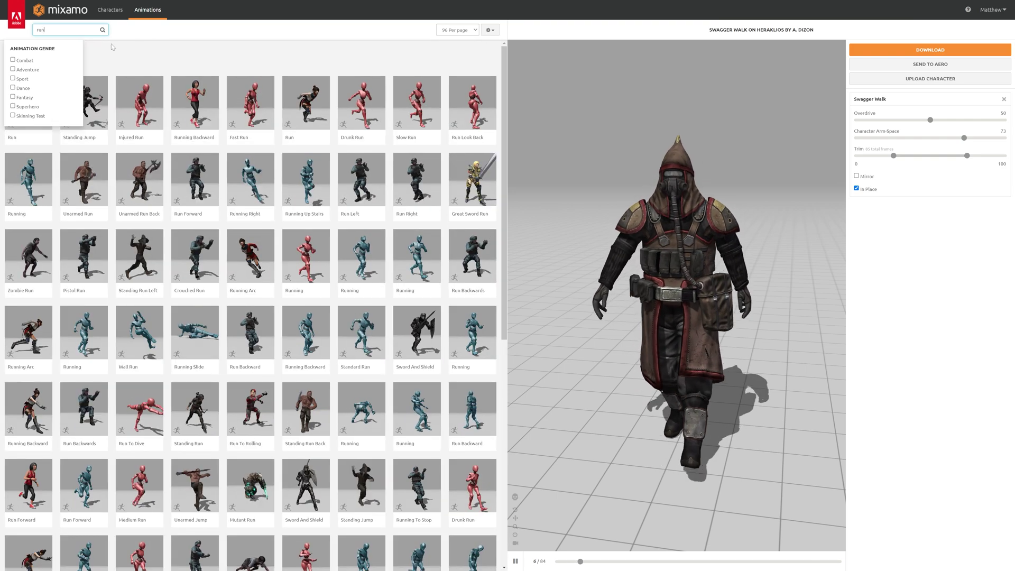
click(182, 50)
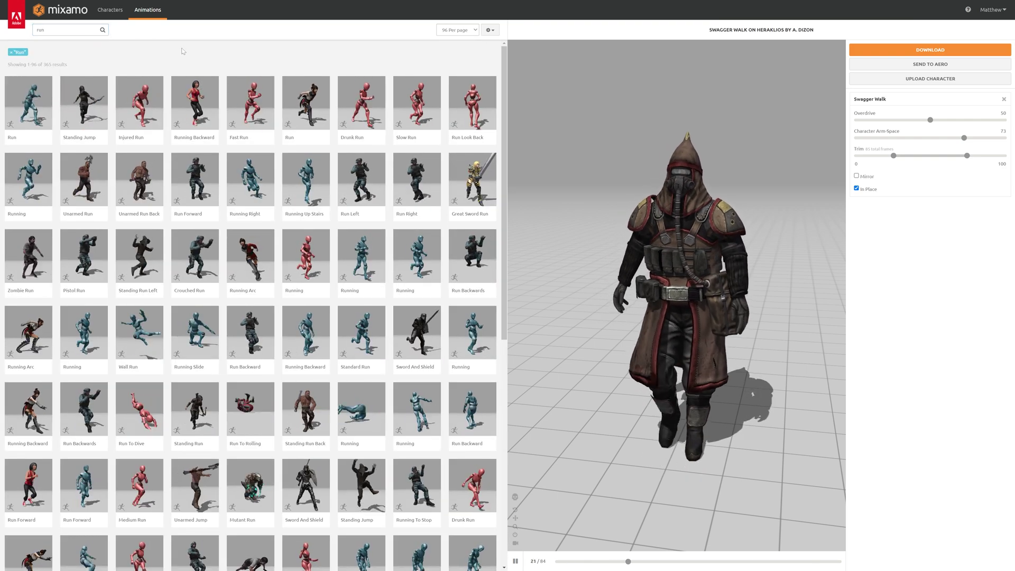
click(257, 119)
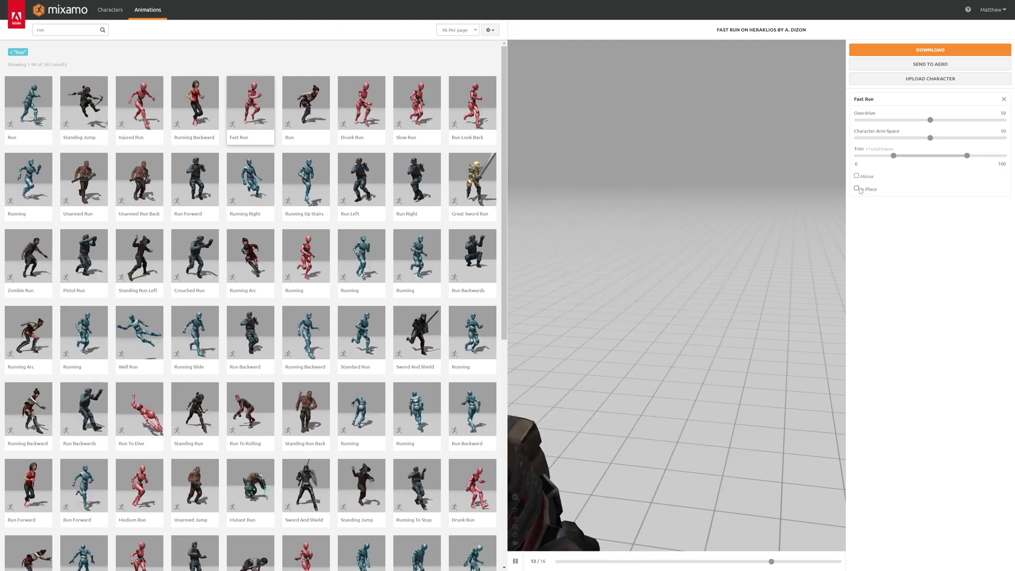
Step: Make Fast Run play in place with Character Arm-Space 61 and open its download settings
click(857, 188)
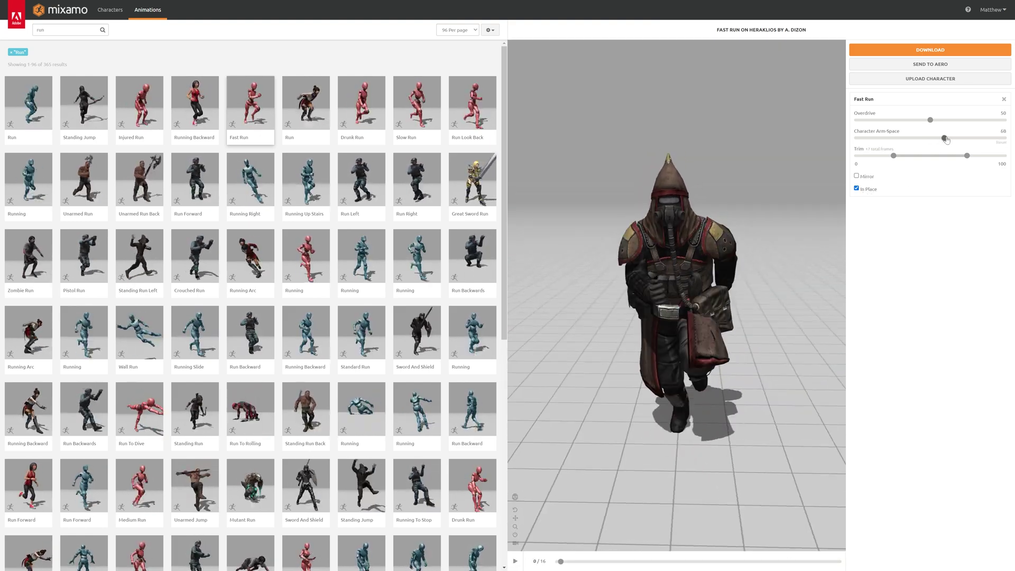
drag(946, 140, 948, 139)
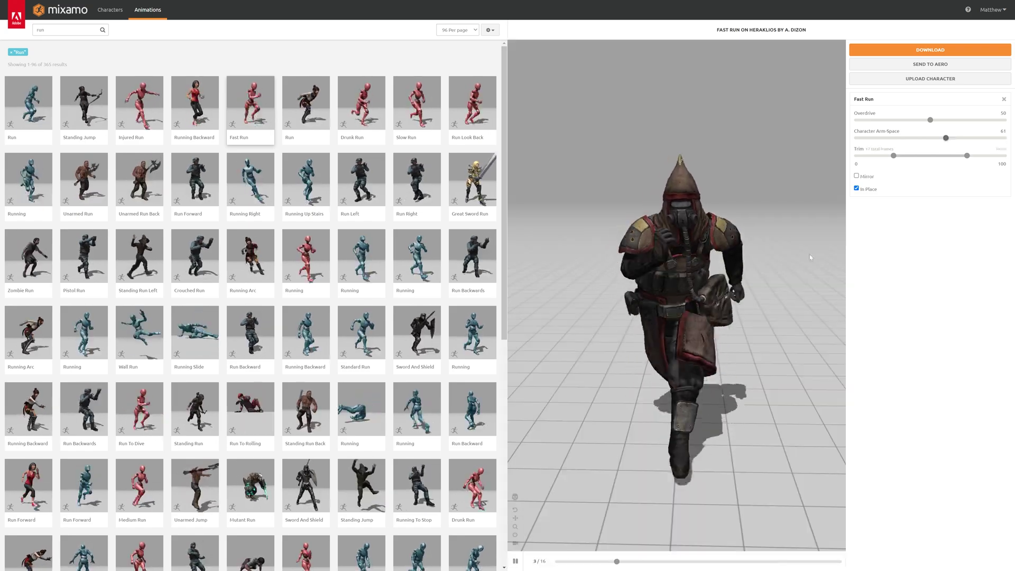
drag(811, 258, 735, 282)
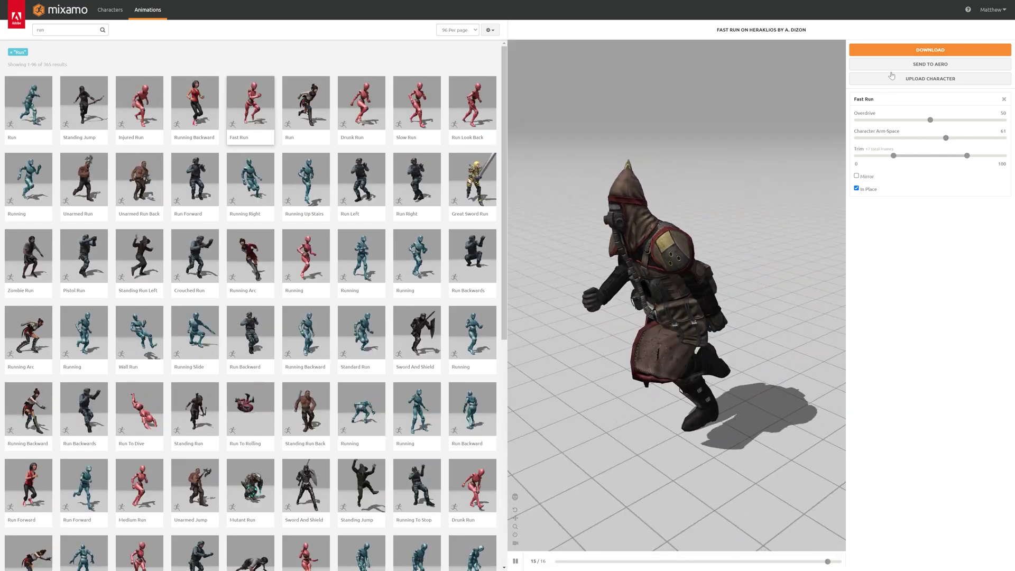
click(899, 52)
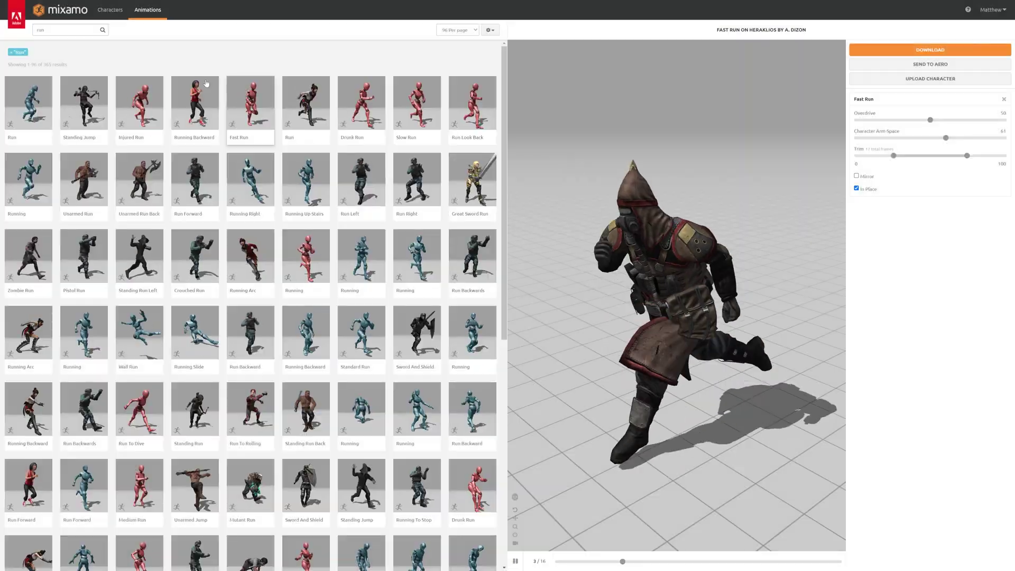
double_click(41, 31)
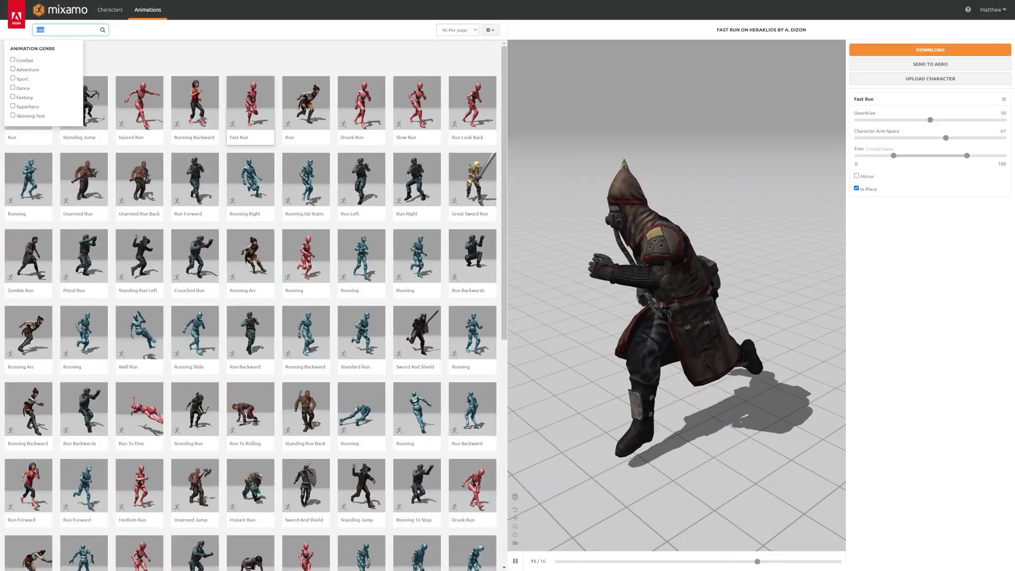
Step: Search 'jump' and try Jumping, then Jumping Up, on Heraklios
text(jump)
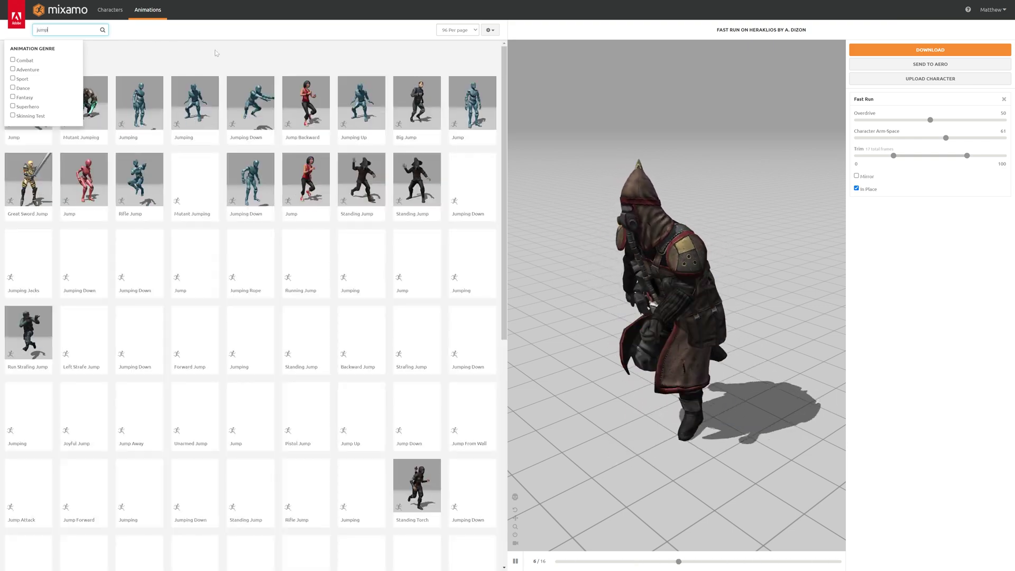
click(195, 103)
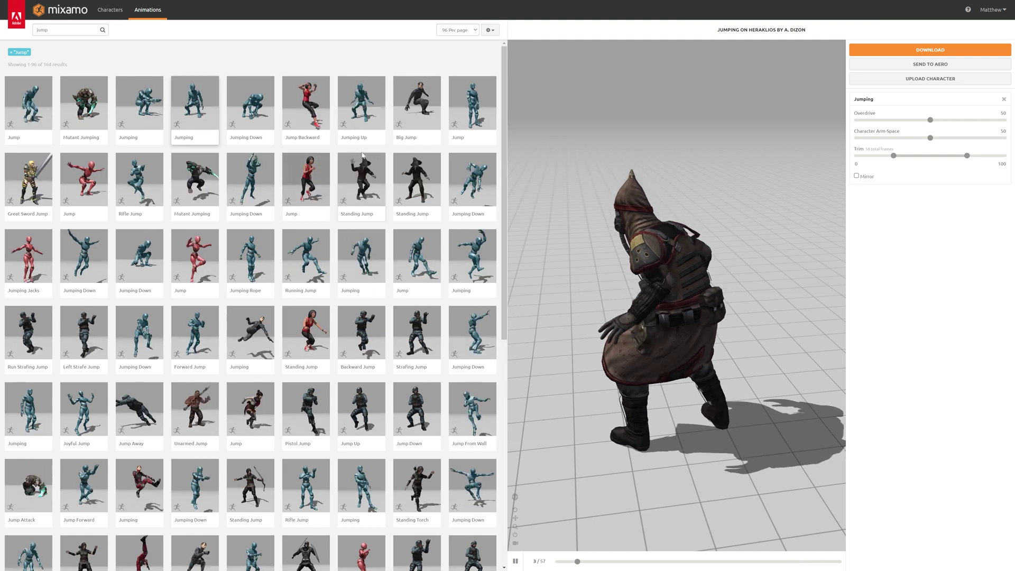
click(361, 117)
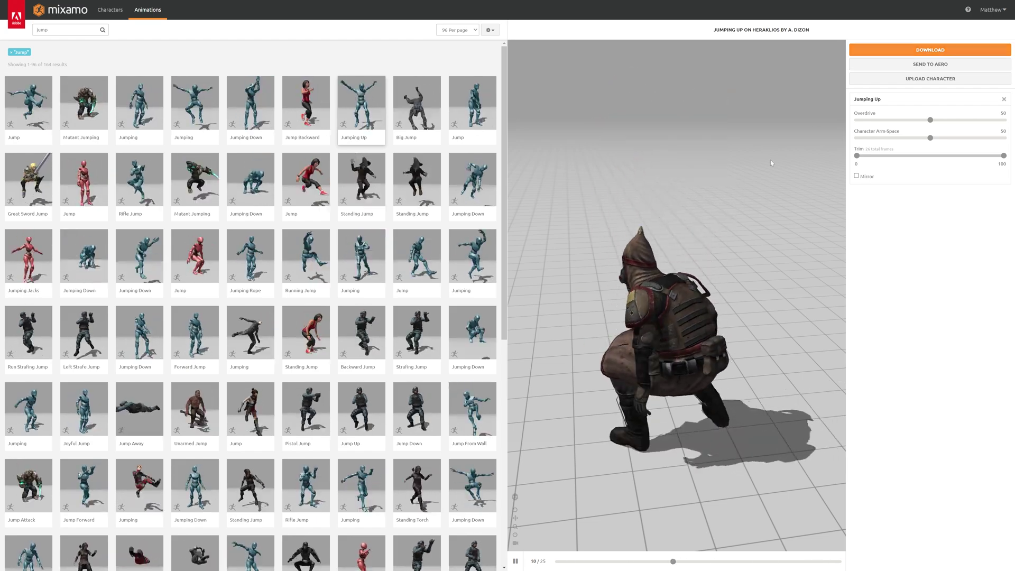
Step: Replace the search with 'falling idle' to list its 11 results
click(63, 30)
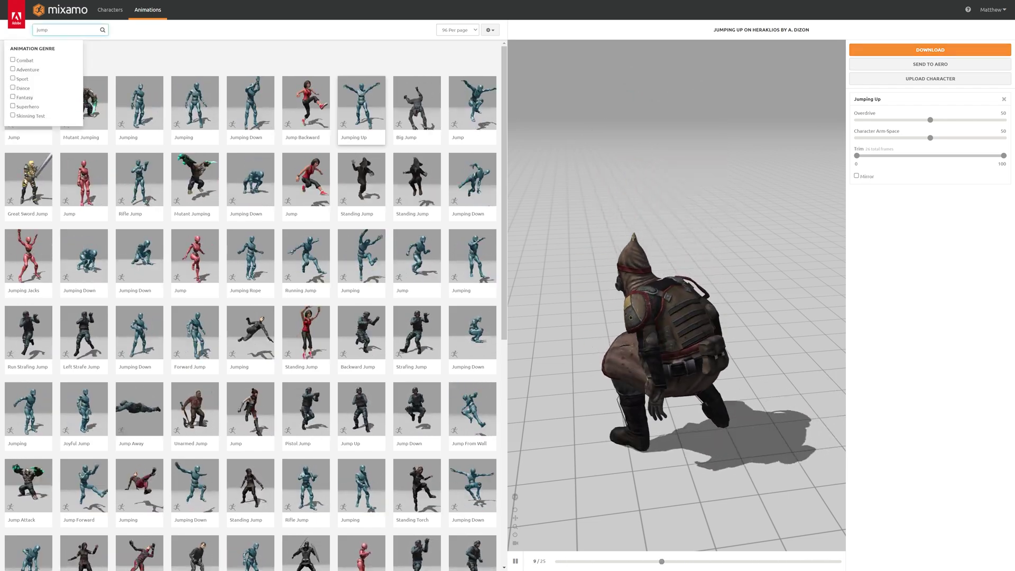
key(ctrl+a)
text(fa)
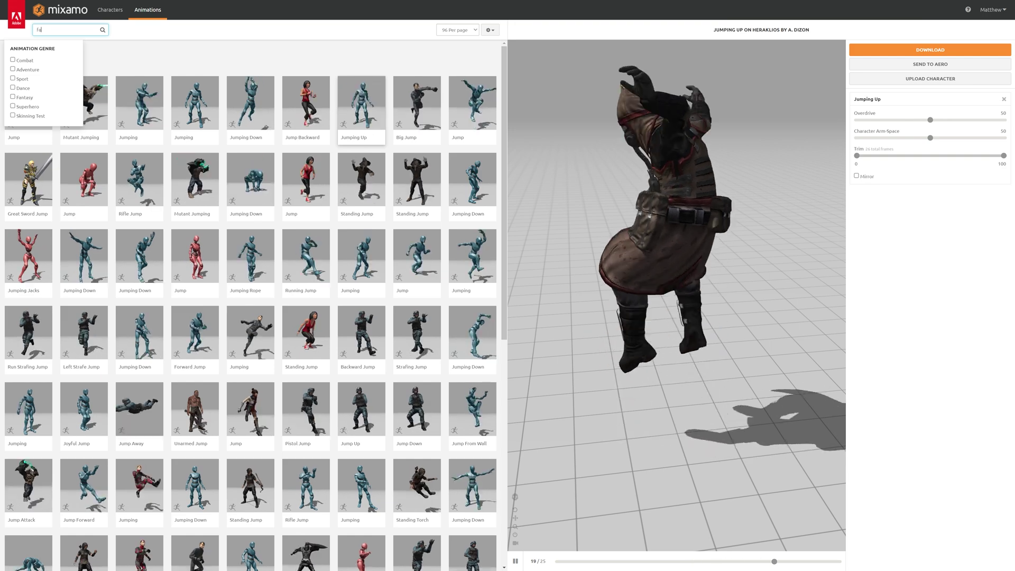
text(lling idle)
key(Return)
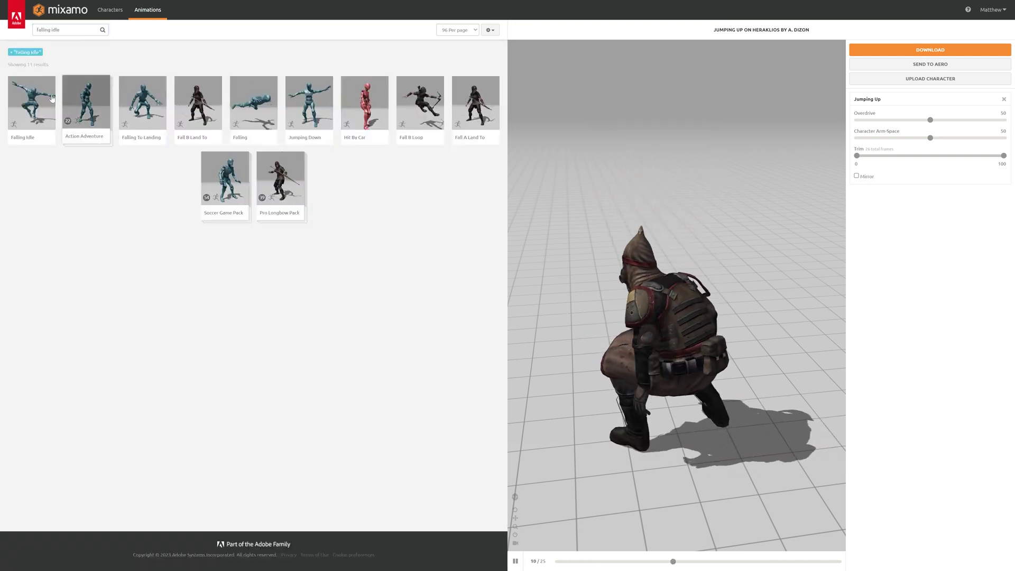
Step: Apply Jumping Down to Heraklios and save its FBX as Jumping Down.fbx
click(52, 98)
click(930, 50)
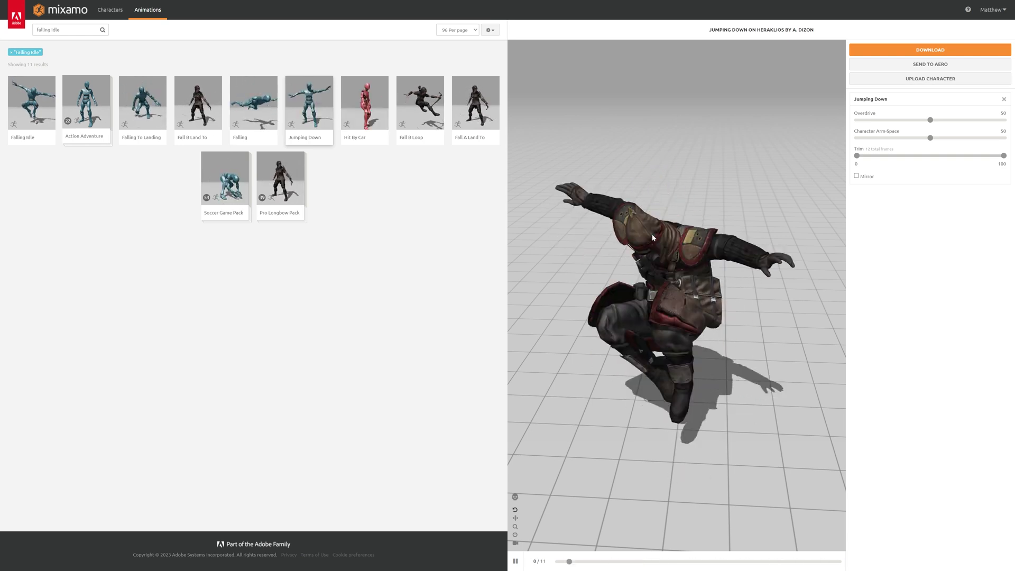
click(950, 49)
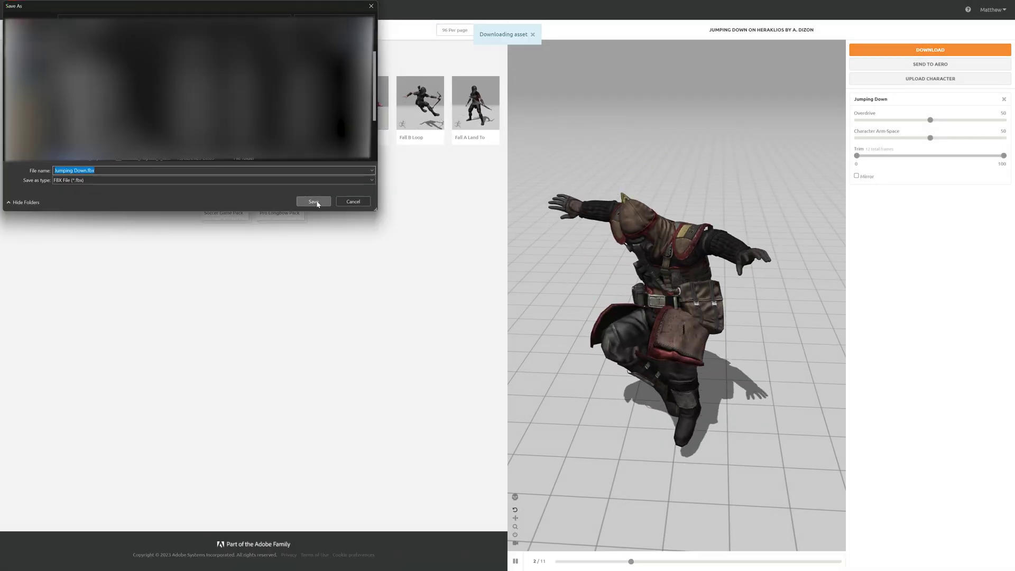
click(315, 201)
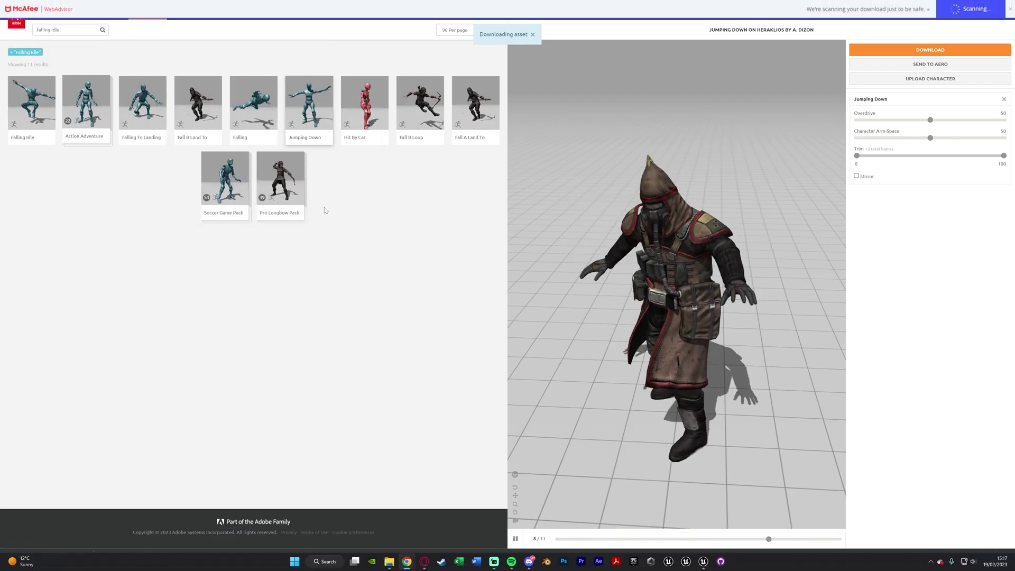
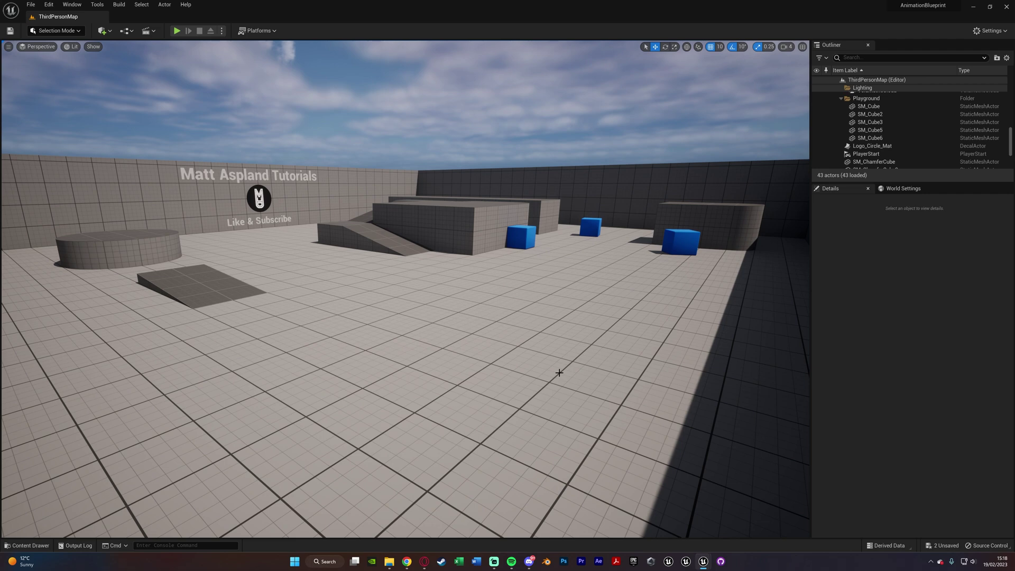
Step: Create a folder named Tutorial in the top-level Content folder and open it
key(ctrl+space)
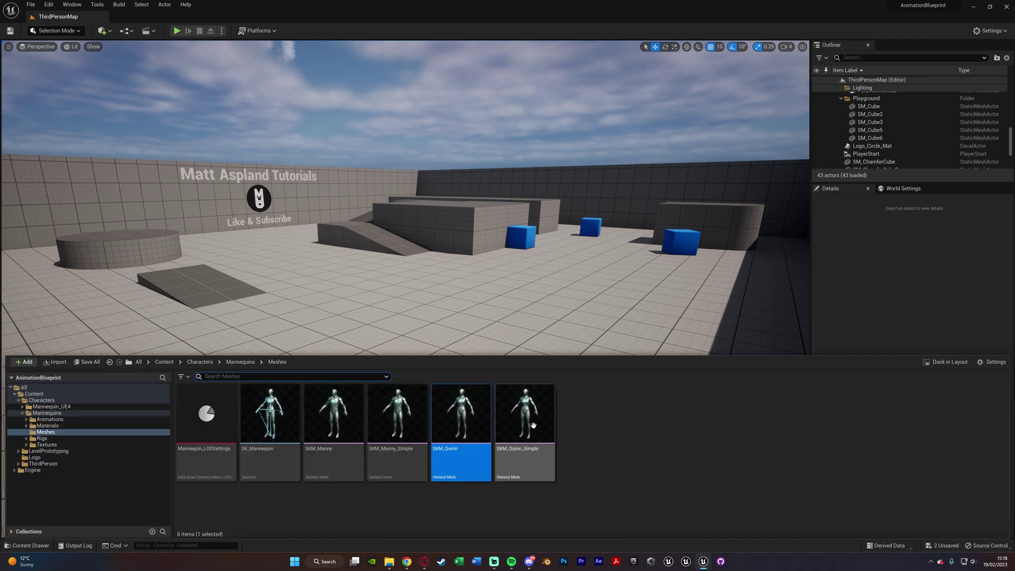
click(193, 363)
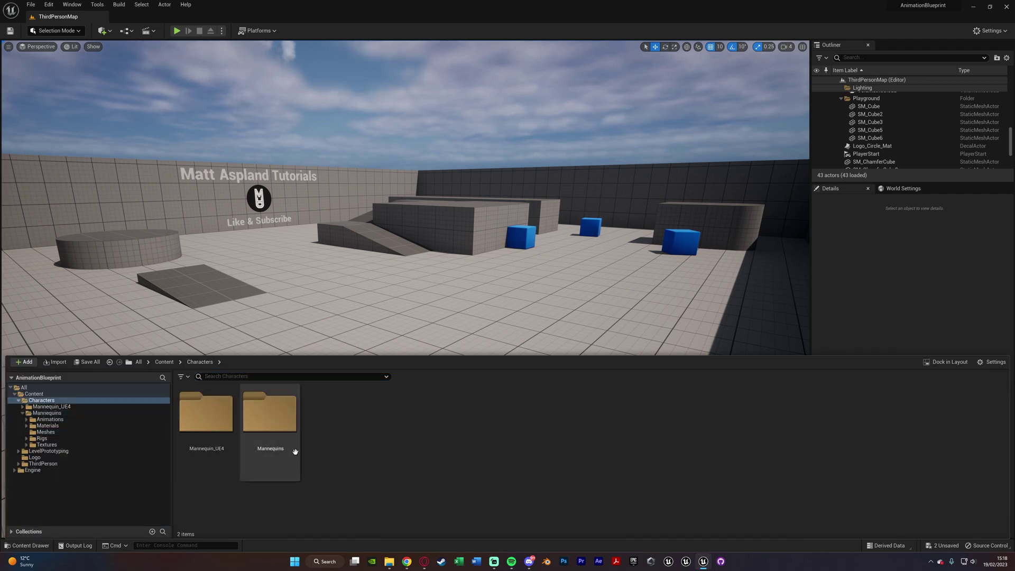
click(165, 362)
right_click(375, 509)
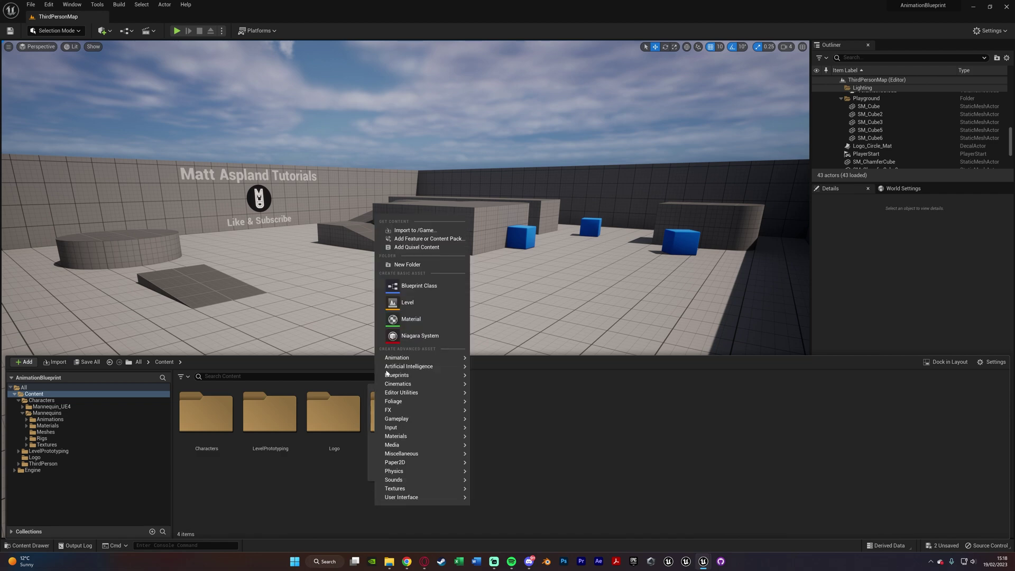
click(424, 265)
text(Ch)
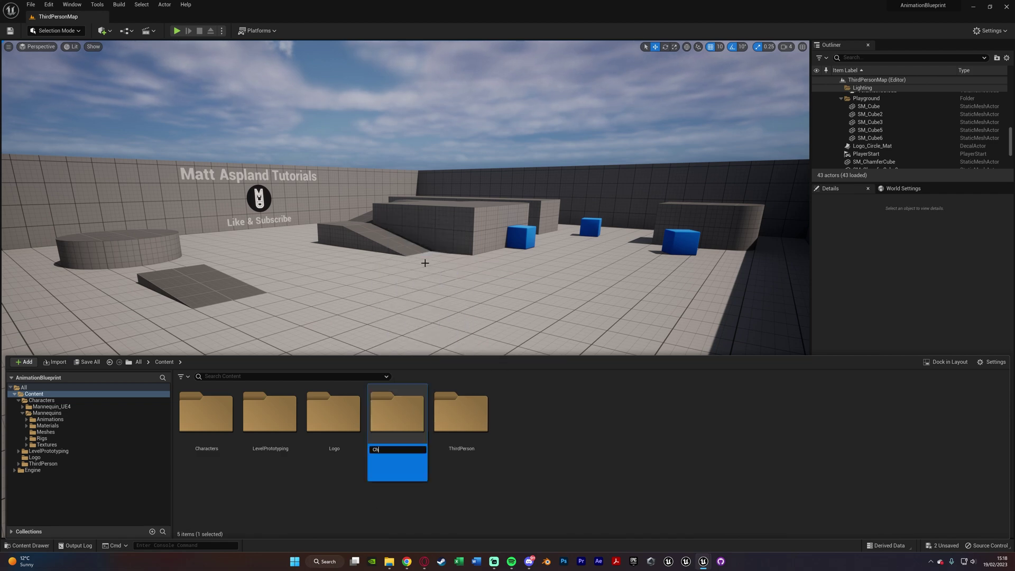
text(aracters)
key(ctrl+a)
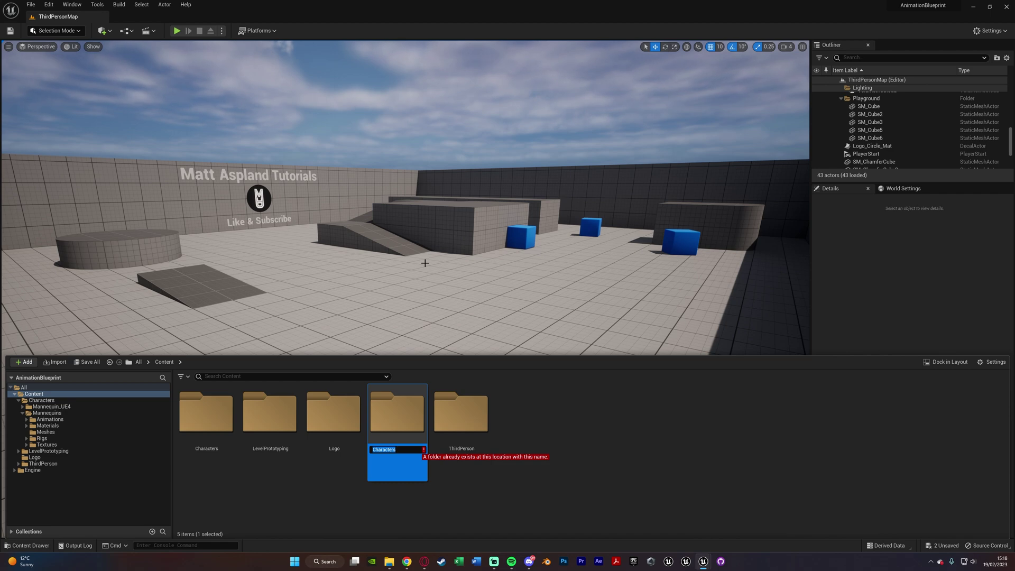
text(Tutoria)
key(Return)
key(F2)
key(Return)
key(Return)
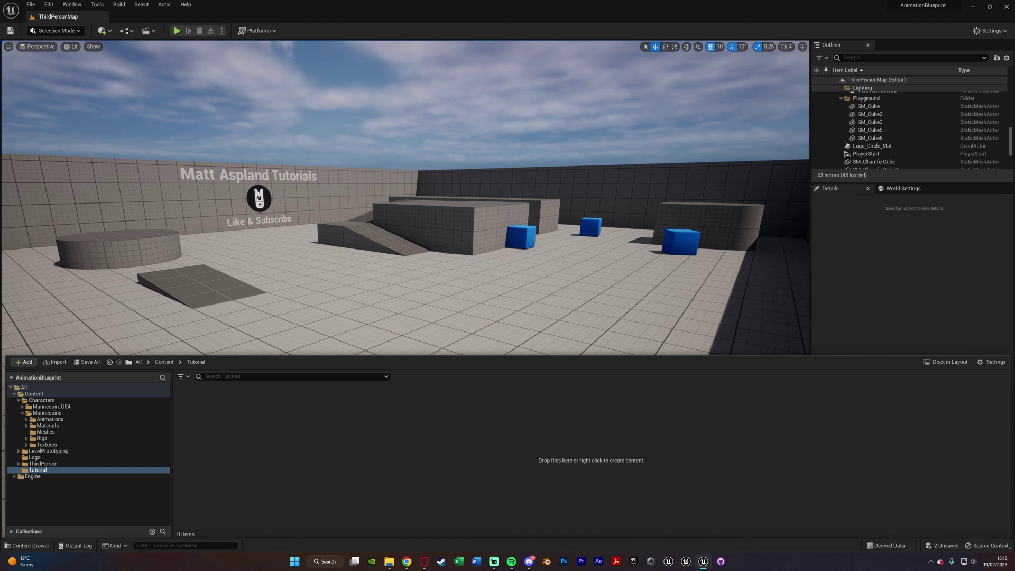
Step: Import the downloaded Heraklios character FBX into Tutorial with Import All
key(super+e)
drag(0, 467, 260, 458)
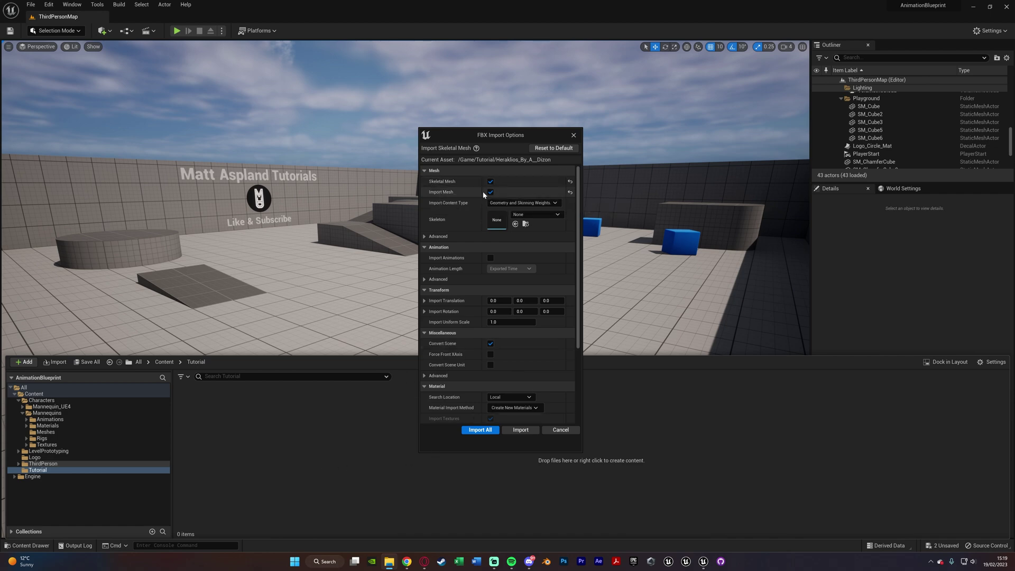
click(482, 431)
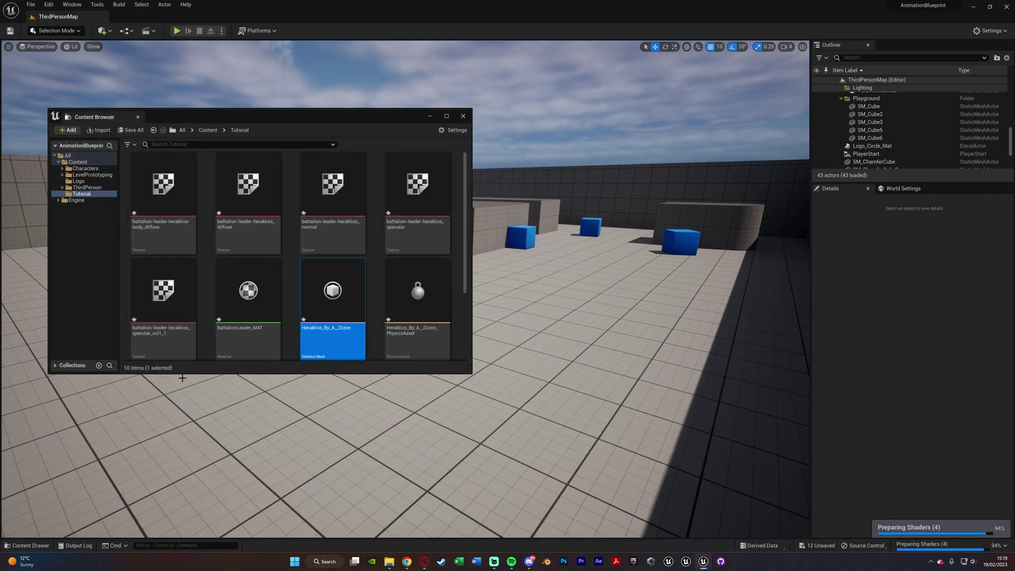
drag(313, 455, 417, 7)
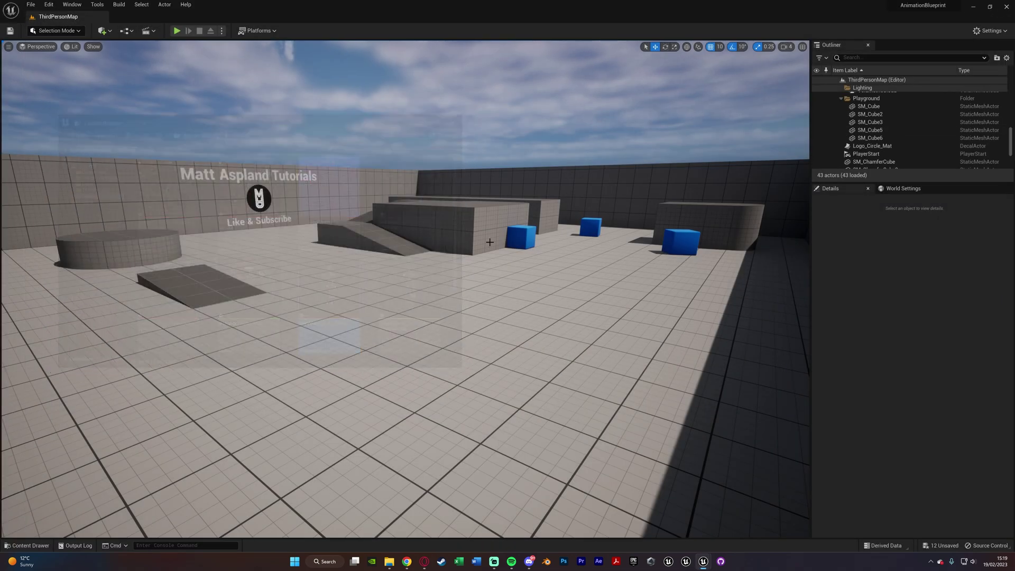
key(ctrl+space)
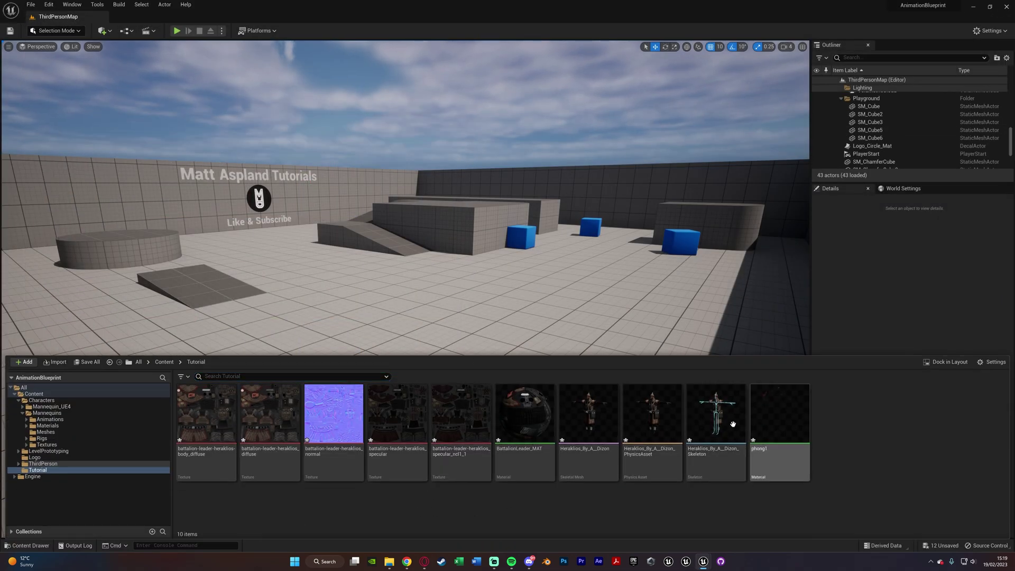
click(590, 421)
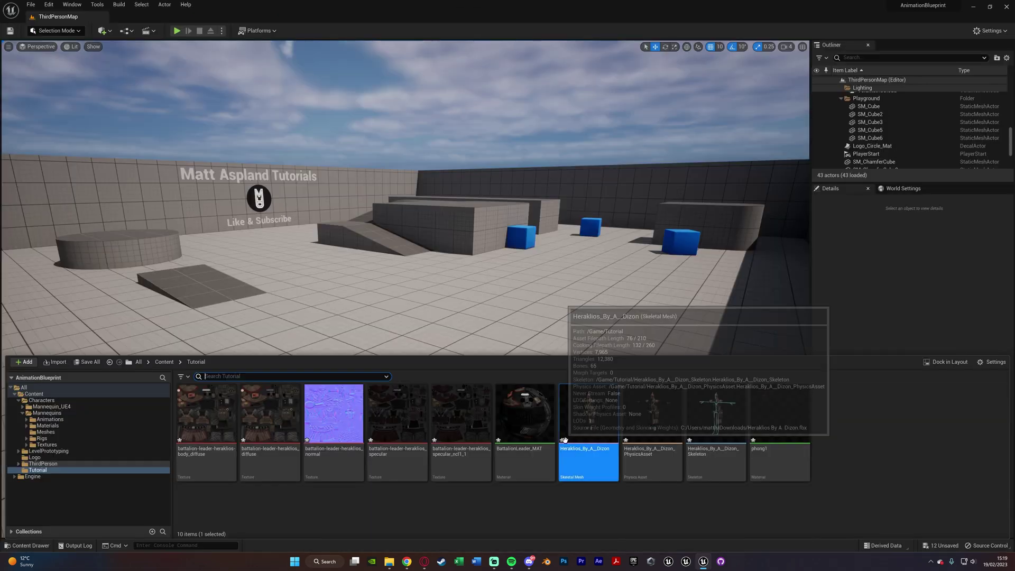
double_click(592, 425)
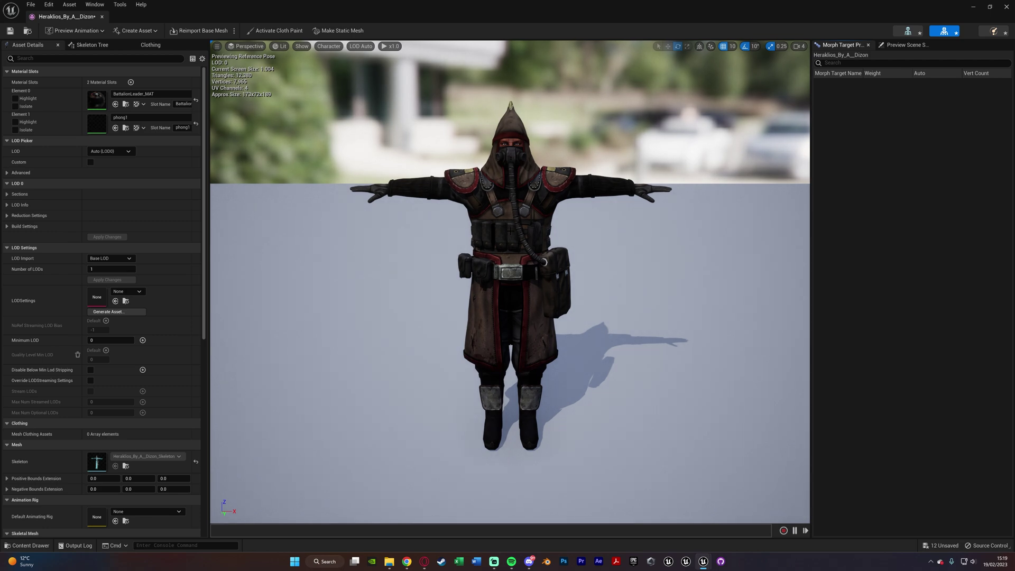
click(1007, 7)
key(ctrl+space)
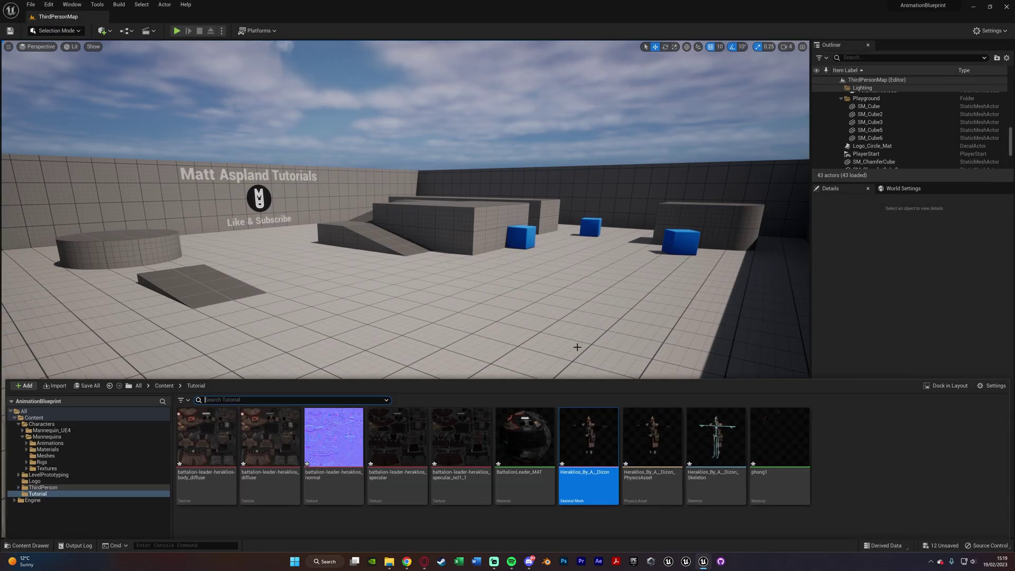
click(574, 496)
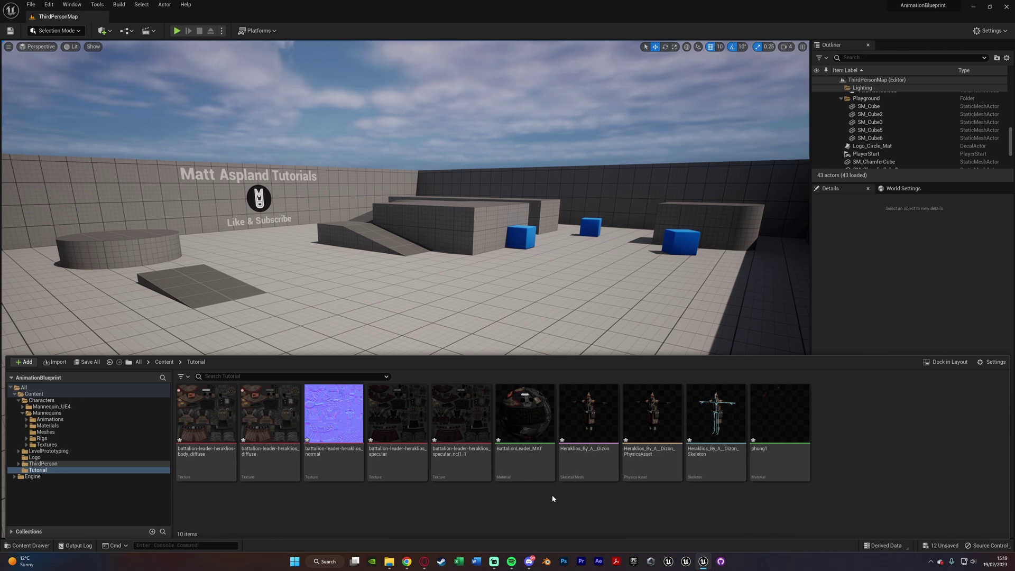
key(super+e)
Step: Import the downloaded animation FBX files using the Heraklios skeleton as target
drag(0, 447, 341, 510)
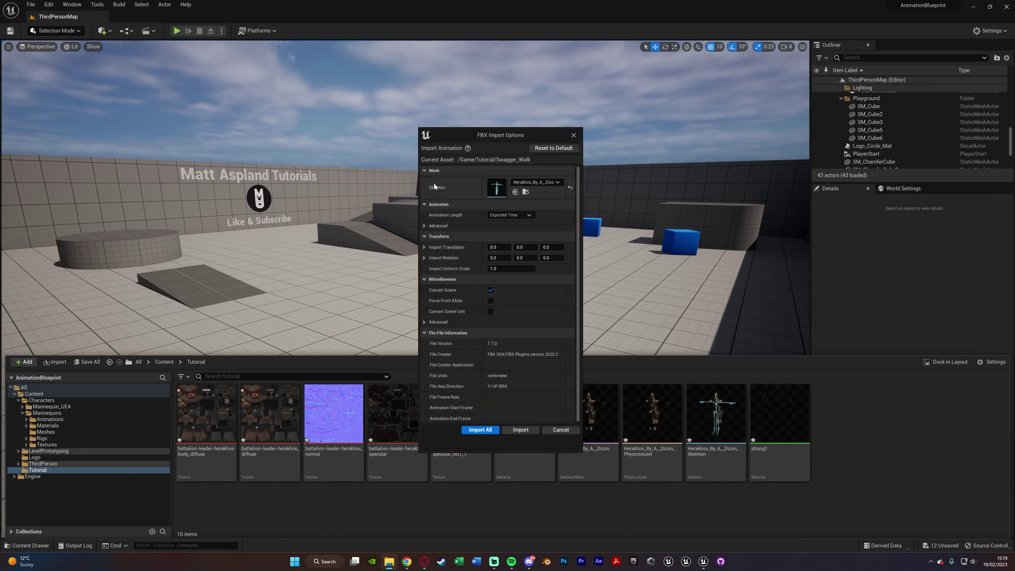
click(551, 183)
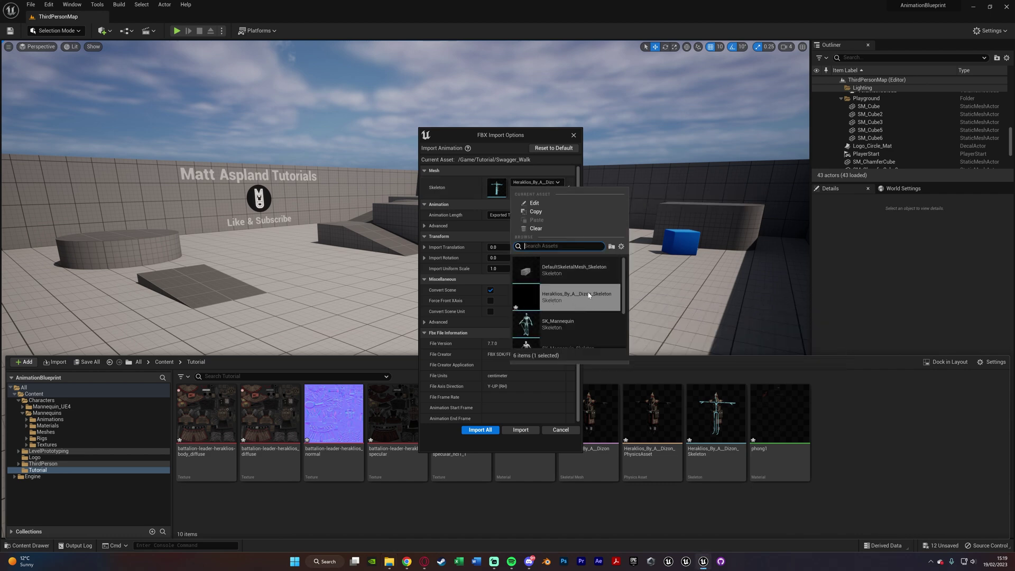
click(602, 305)
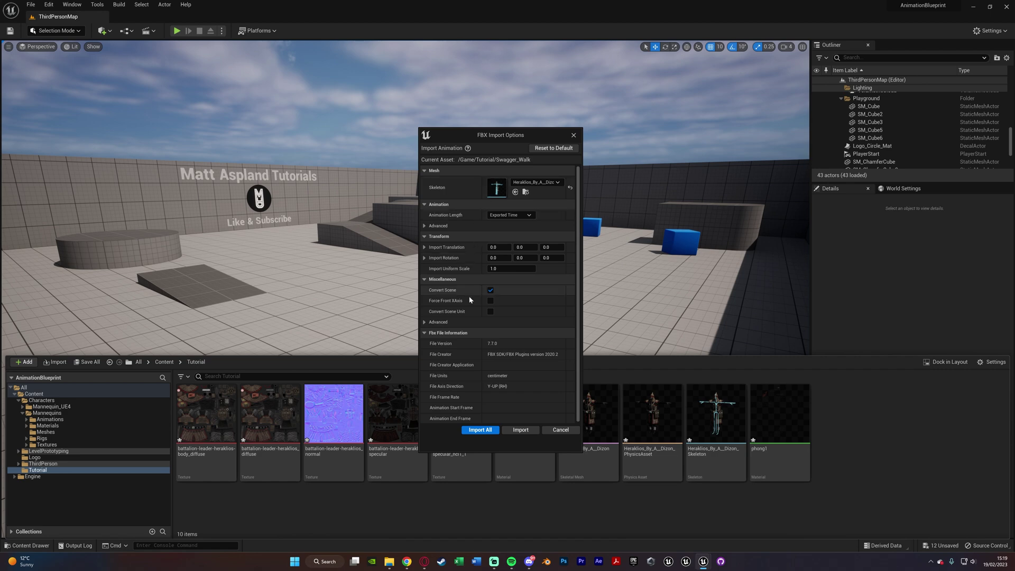
click(481, 431)
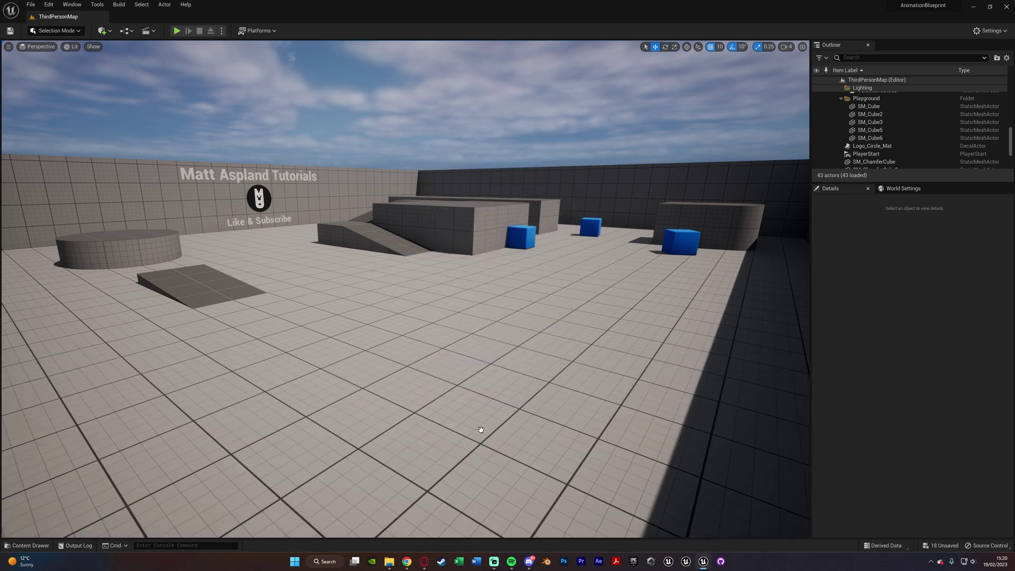
Step: Review the six imported animations in Tutorial and save all assets
key(ctrl+space)
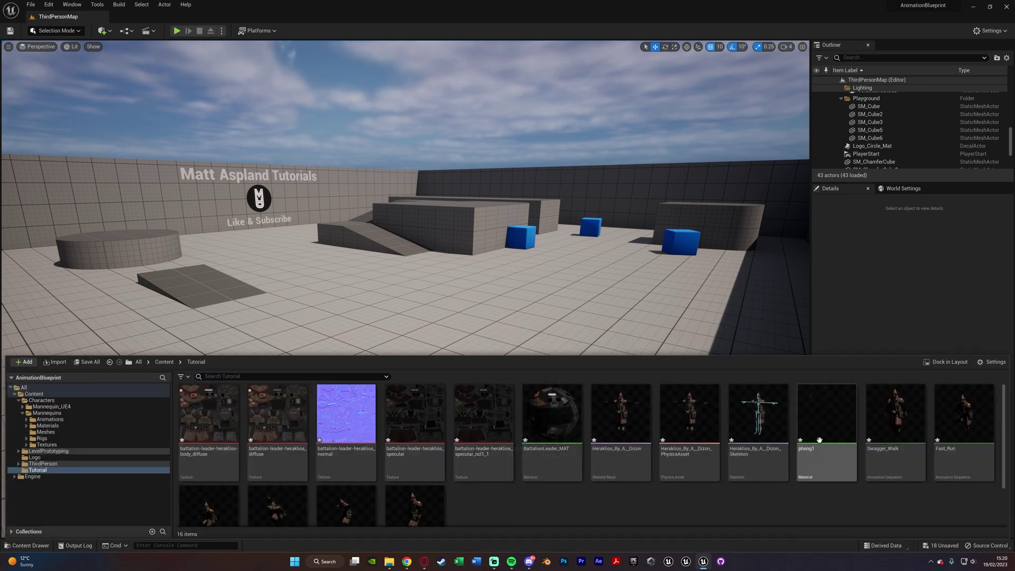
scroll(835, 479, down, 1)
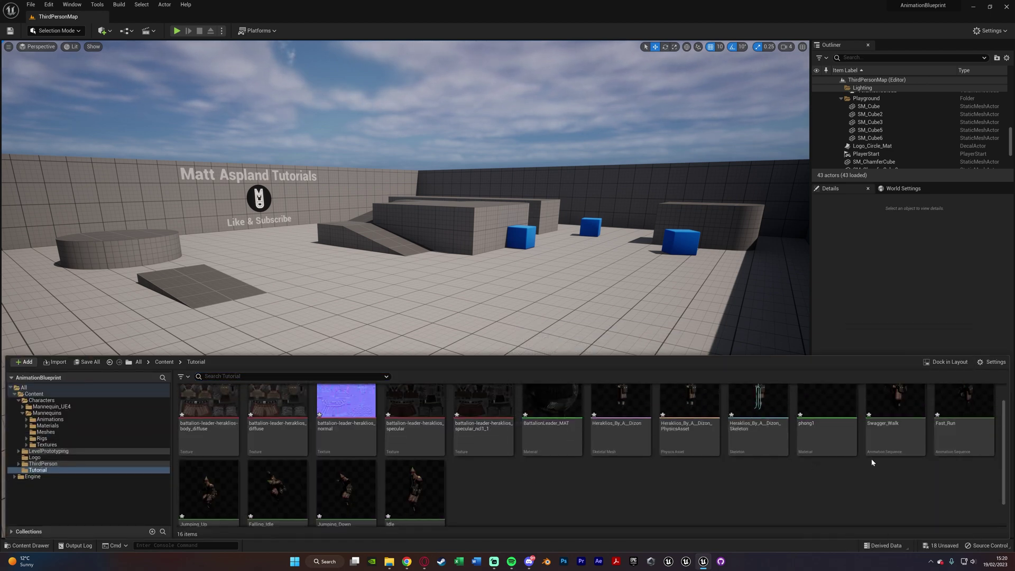
scroll(209, 476, down, 2)
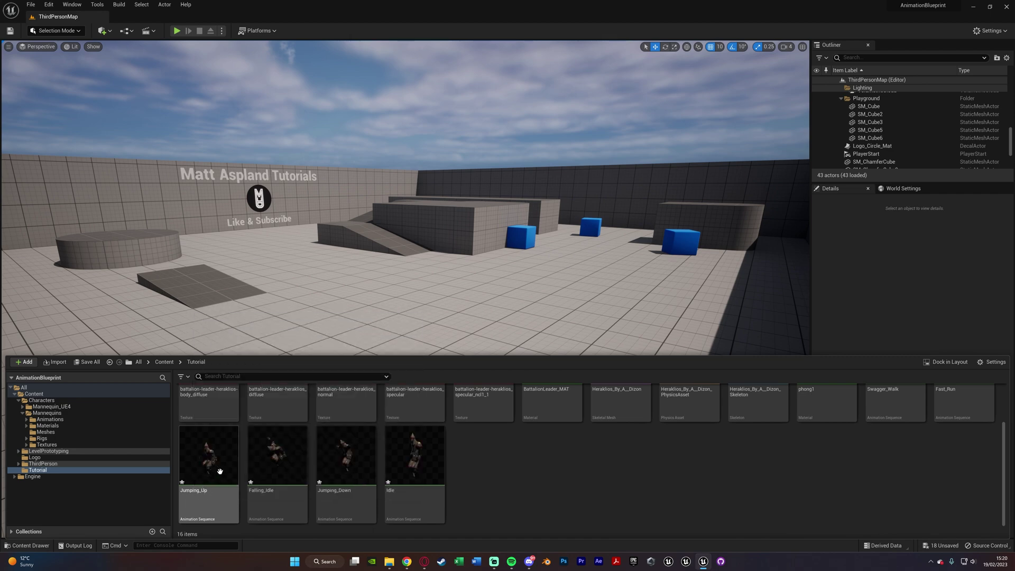
mouse_move(418, 487)
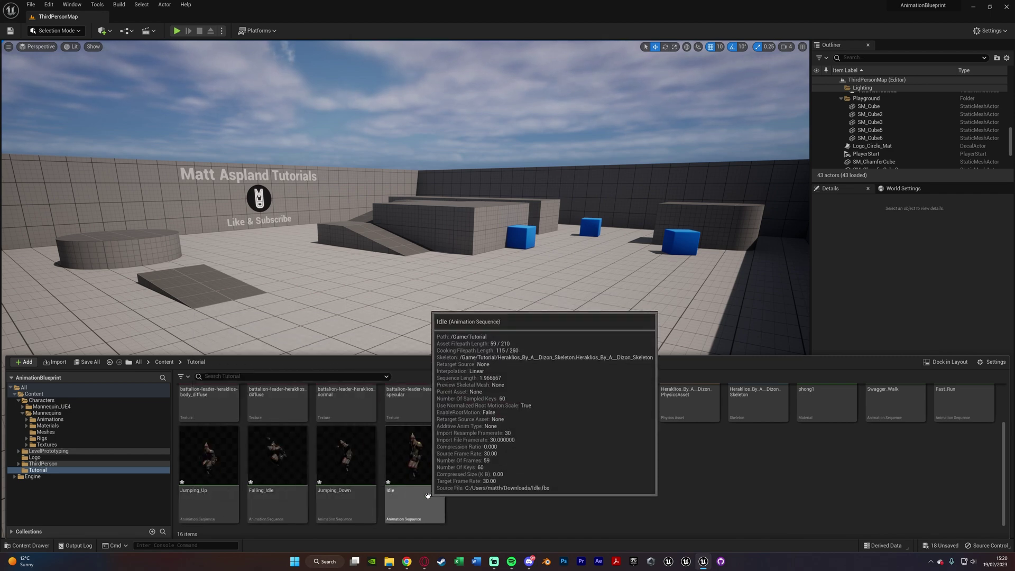
scroll(421, 489, up, 2)
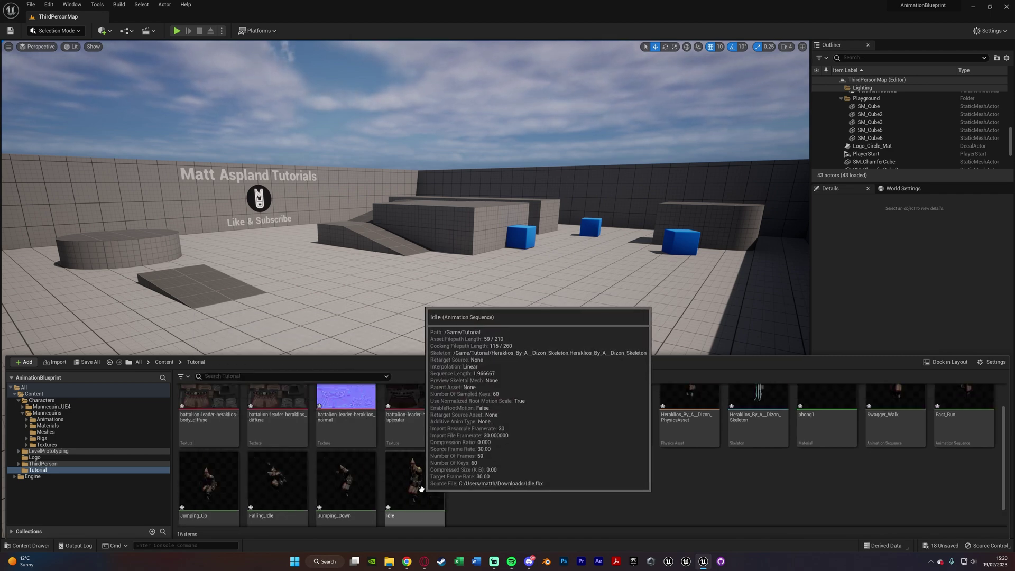
scroll(422, 489, up, 2)
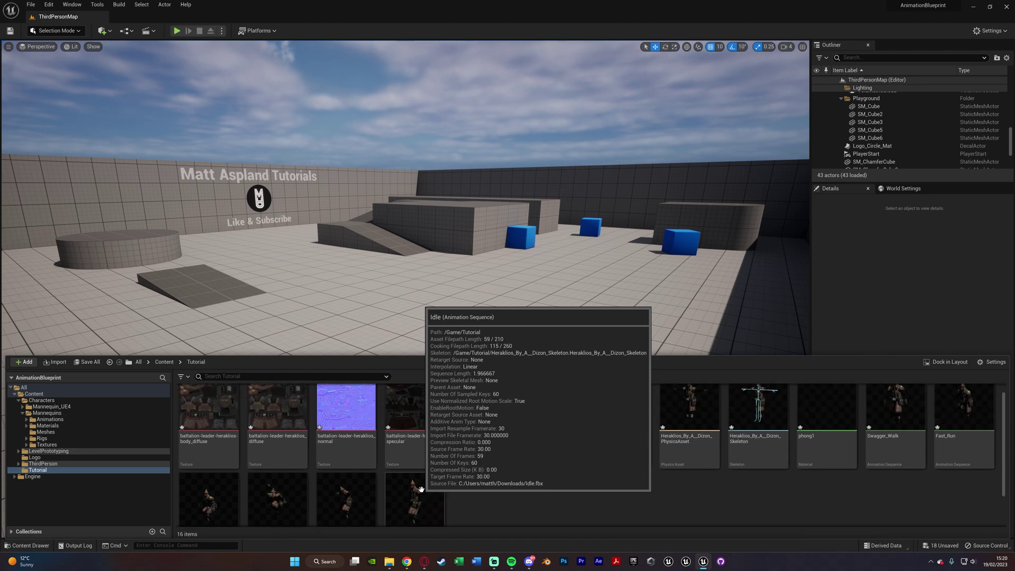
scroll(421, 489, down, 3)
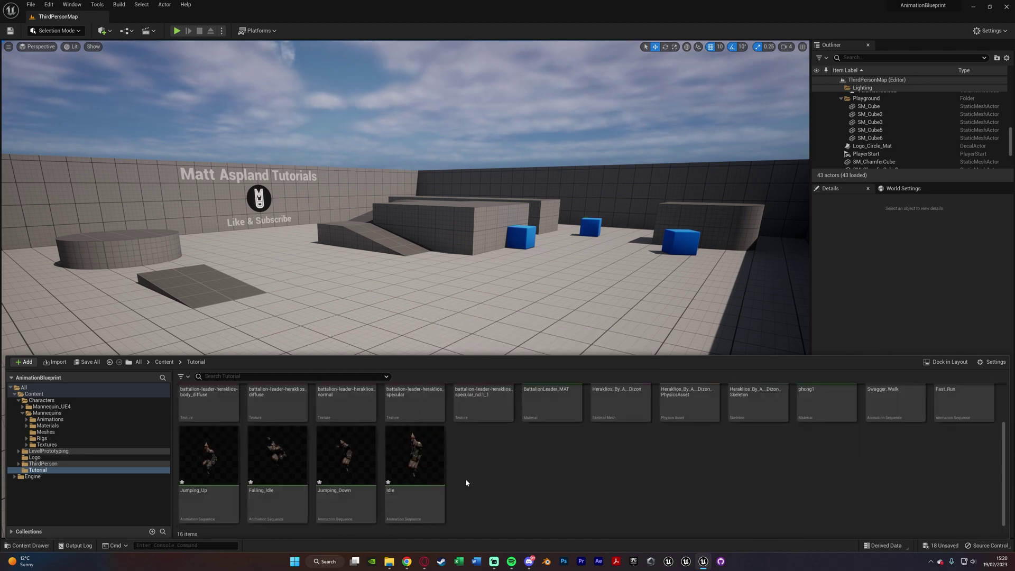
key(ctrl+shift+s)
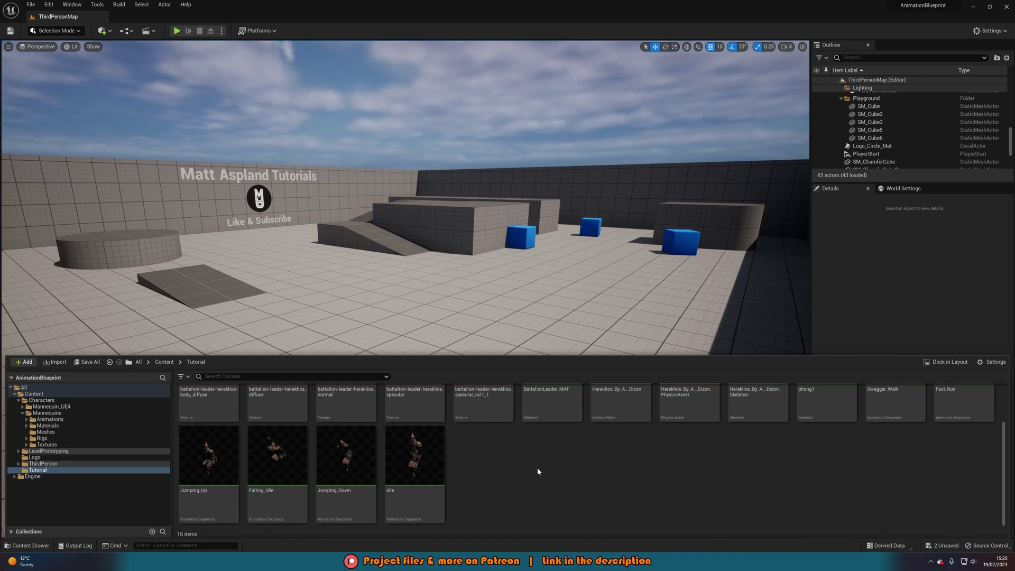
Step: Create an Animation Blueprint on the Heraklios skeleton named TutorialAnimBP and open it
right_click(483, 472)
mouse_move(529, 320)
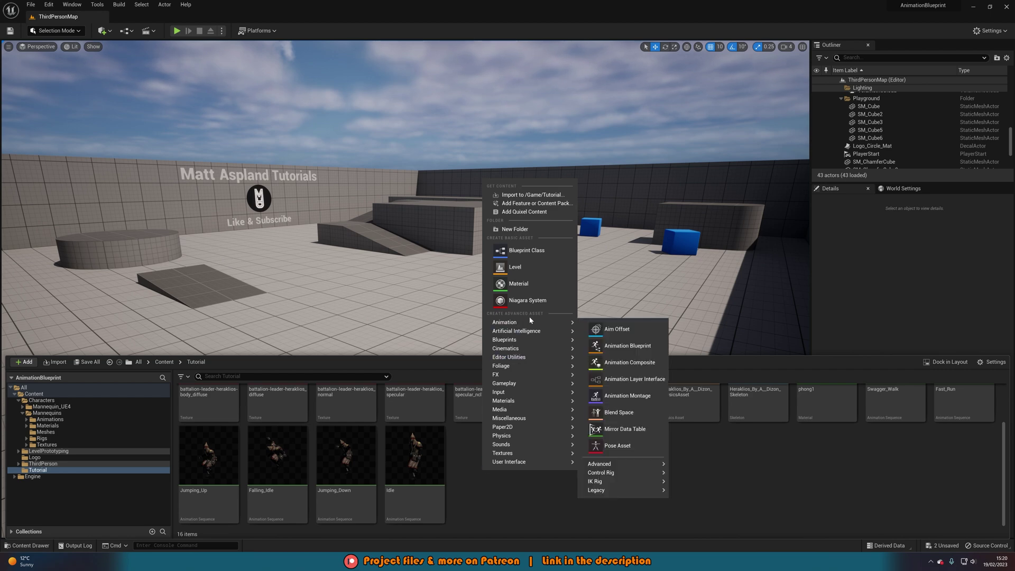
click(606, 347)
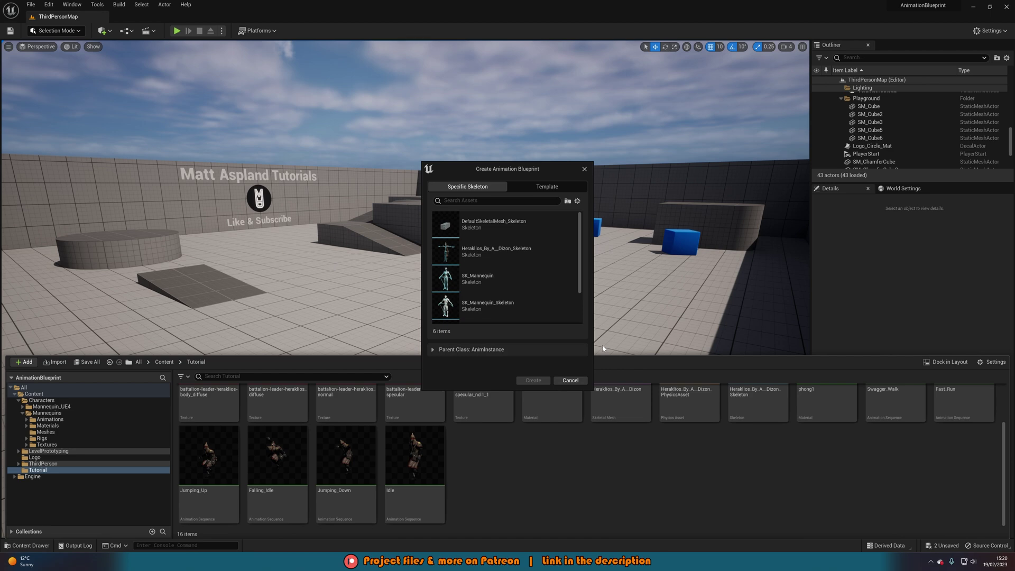
click(503, 251)
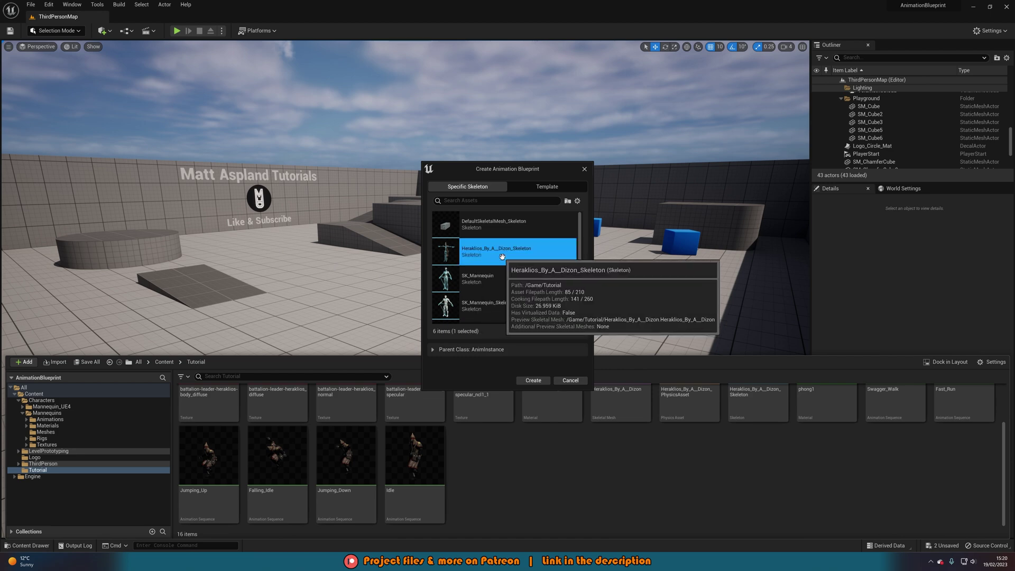
click(527, 381)
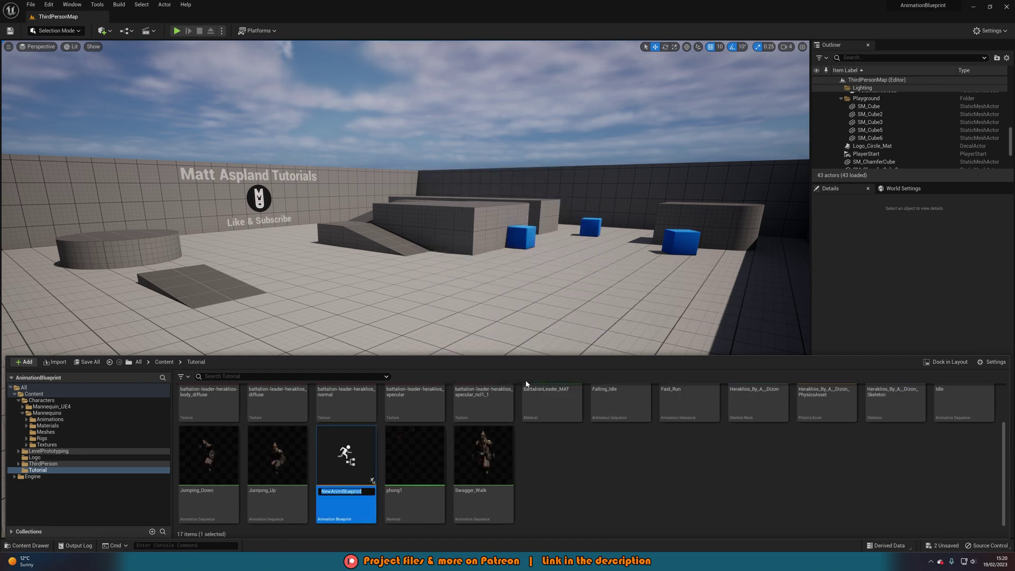
text(TutorialAnimBP)
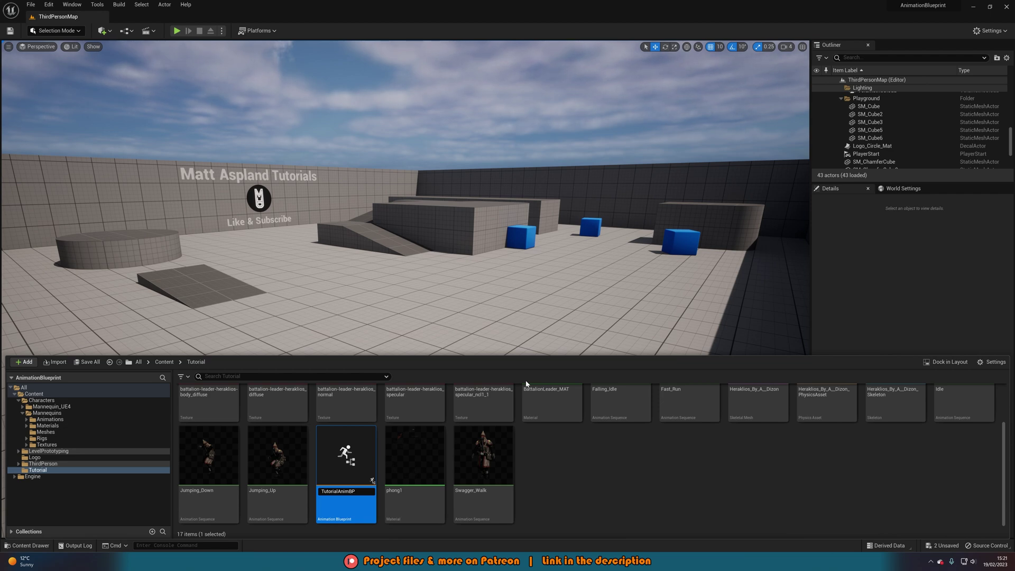
key(Return)
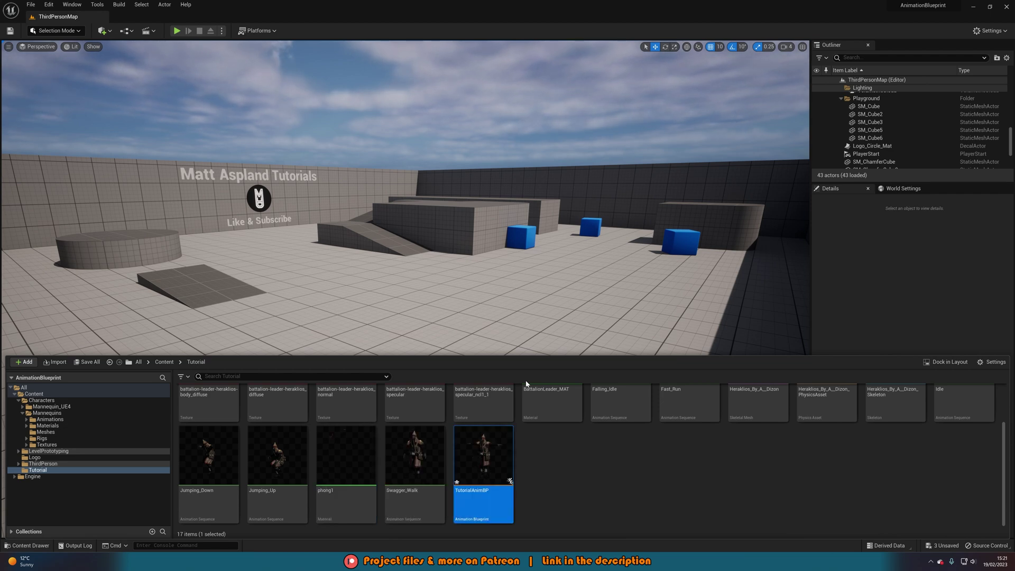
key(Return)
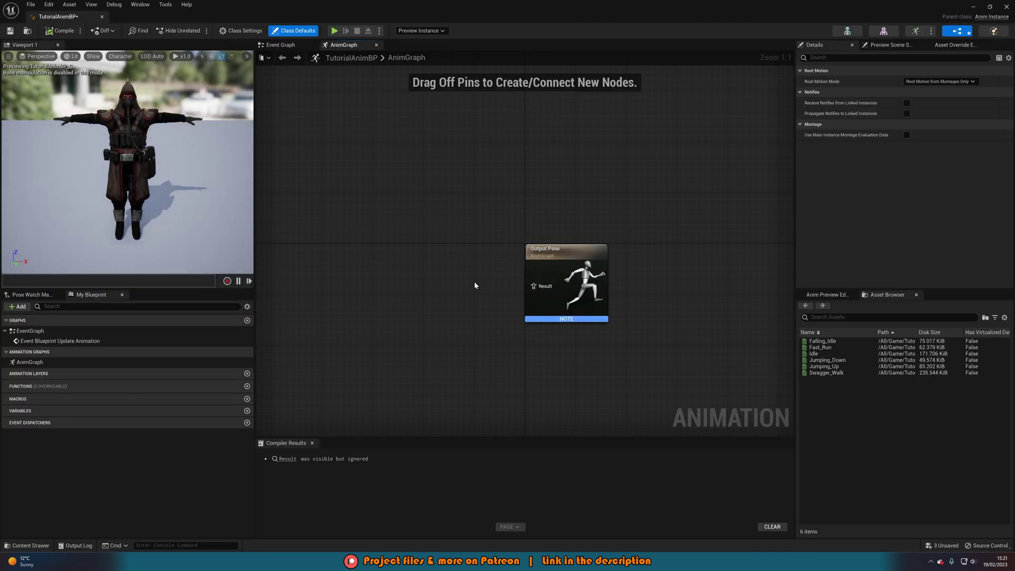
Step: Add a state machine named Locomotion feeding the Output Pose
drag(534, 286, 464, 290)
text(state mac)
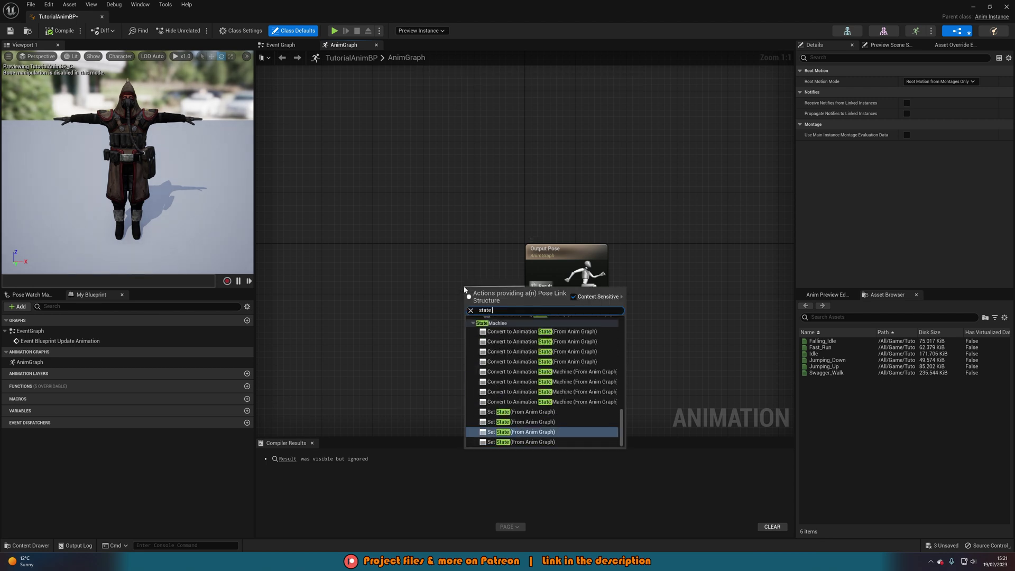
key(Return)
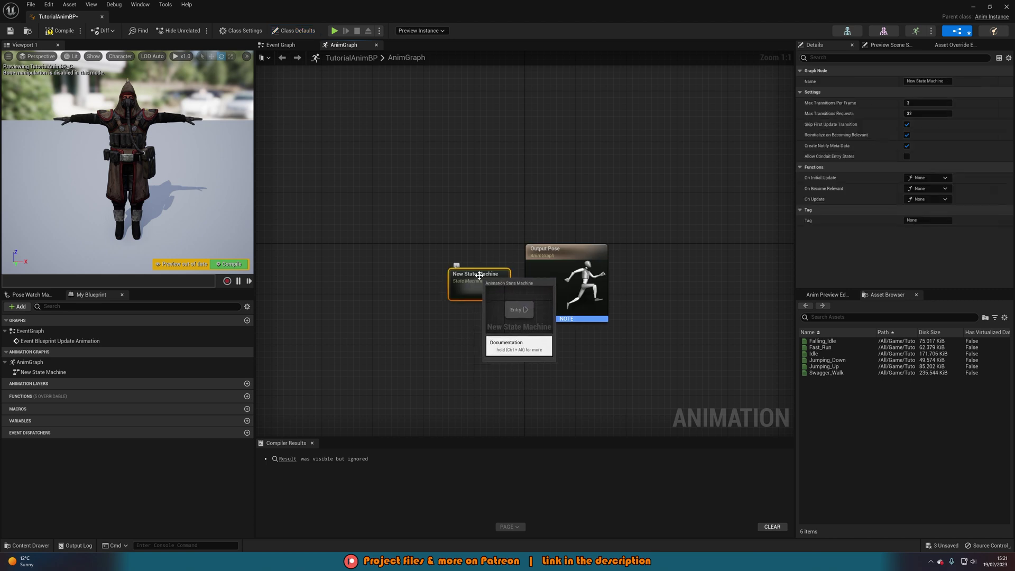
click(479, 275)
text(Locomo)
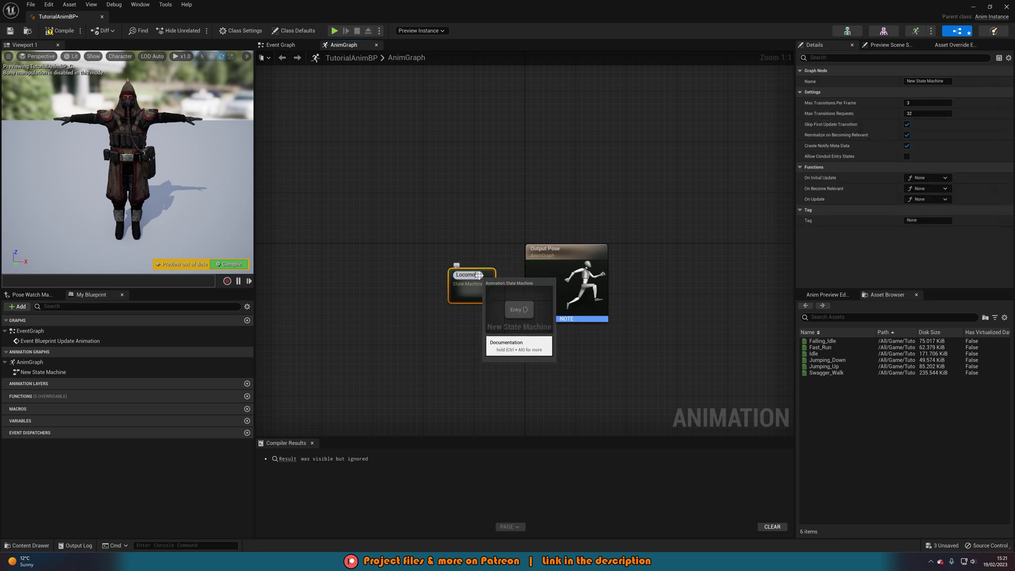
text(tion)
key(Return)
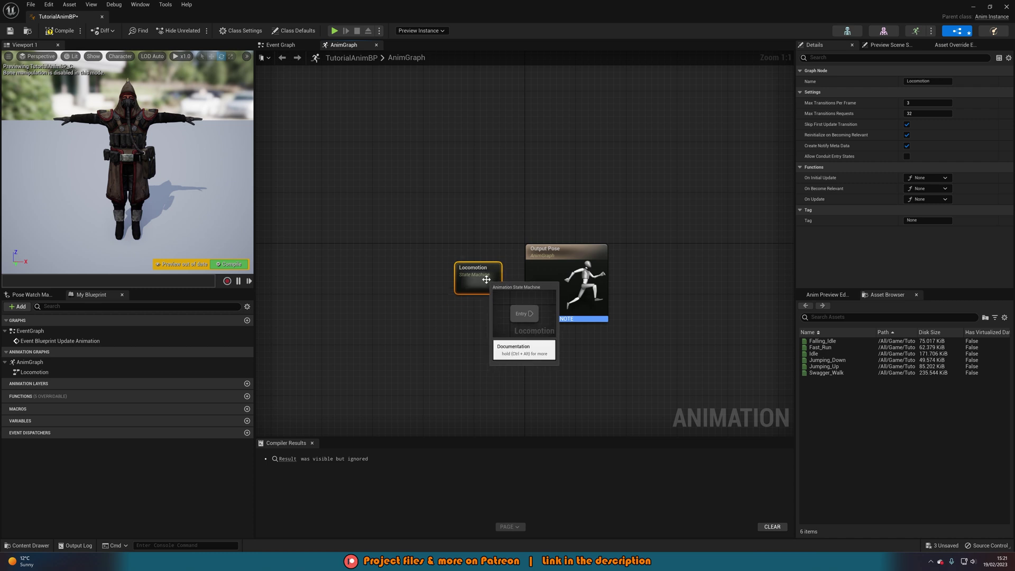
Step: Open Locomotion's graph and pull a transition out of the Entry node
double_click(479, 281)
right_drag(600, 328, 412, 313)
drag(354, 244, 425, 240)
Step: Add an Idle/Walk/Run state linked from Entry
text(state)
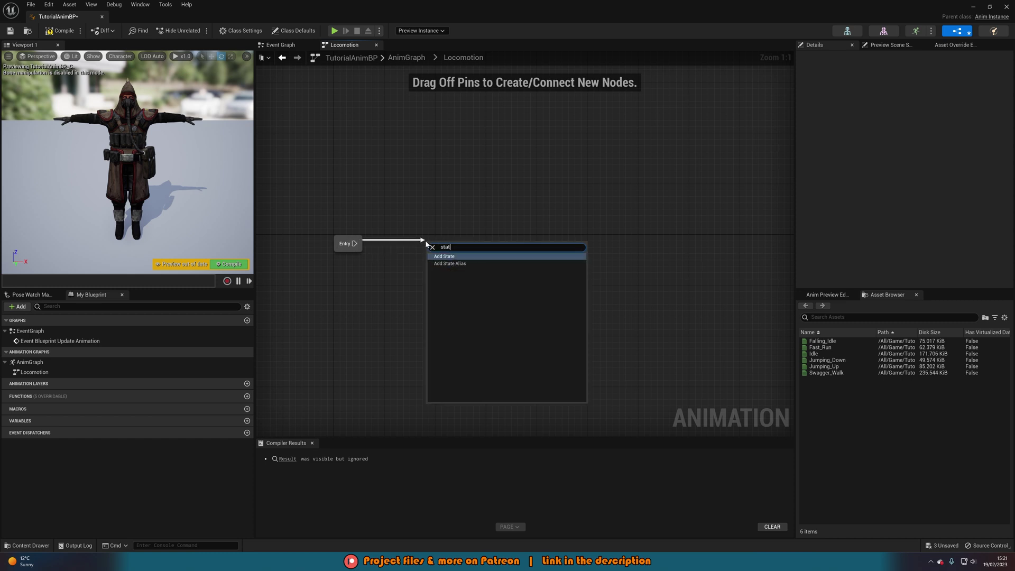
key(Return)
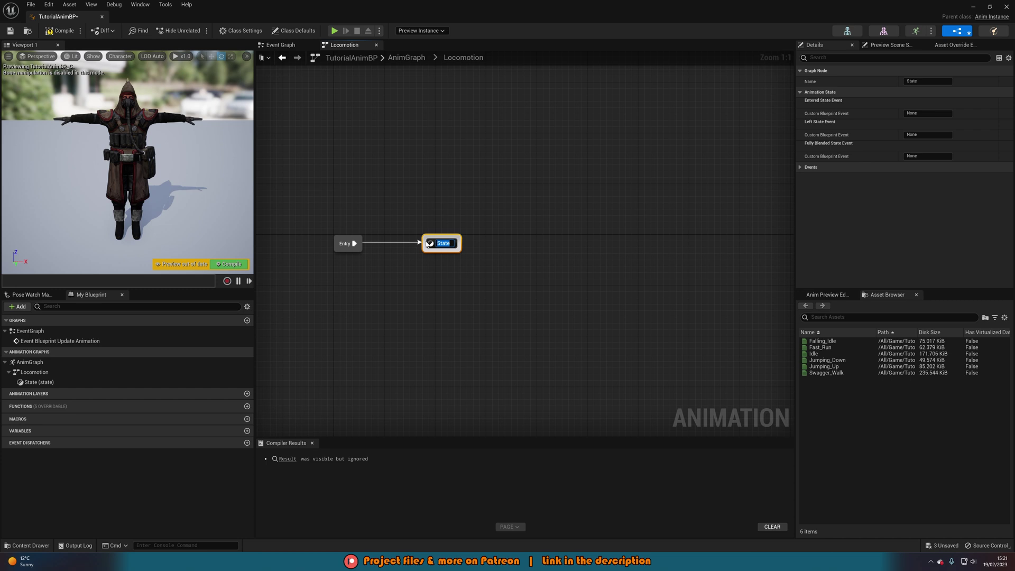
text(Idle/Walk/Run)
key(Return)
drag(406, 247, 458, 185)
click(399, 243)
Step: Add a Jump Up state after Idle/Walk/Run and a Jump Idle state after Jump Up
text(state)
key(Return)
text(Jump Up)
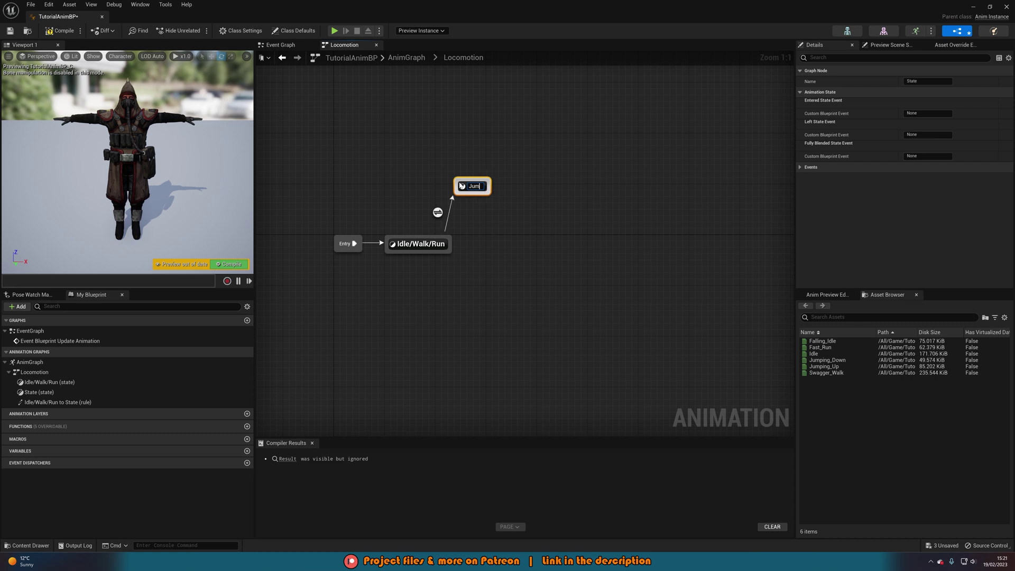
key(Return)
drag(474, 185, 569, 228)
text(sat)
key(BackSpace)
key(BackSpace)
text(tate)
key(Return)
text(Jump Idle)
key(Return)
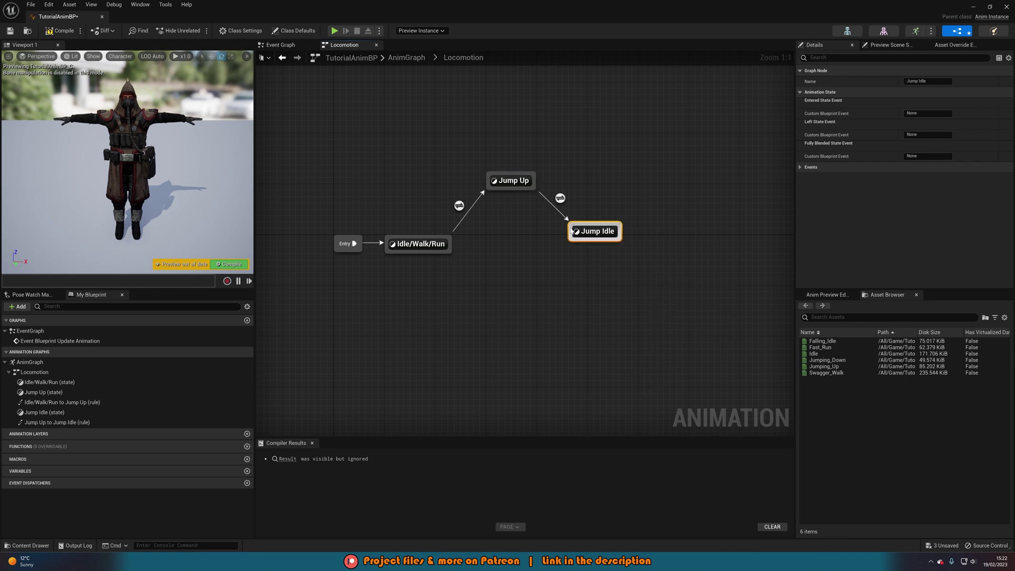
Step: Add a Jump Down state linked from Jump Idle
drag(576, 231, 541, 300)
text(st)
key(Return)
text(Jump Down)
key(Return)
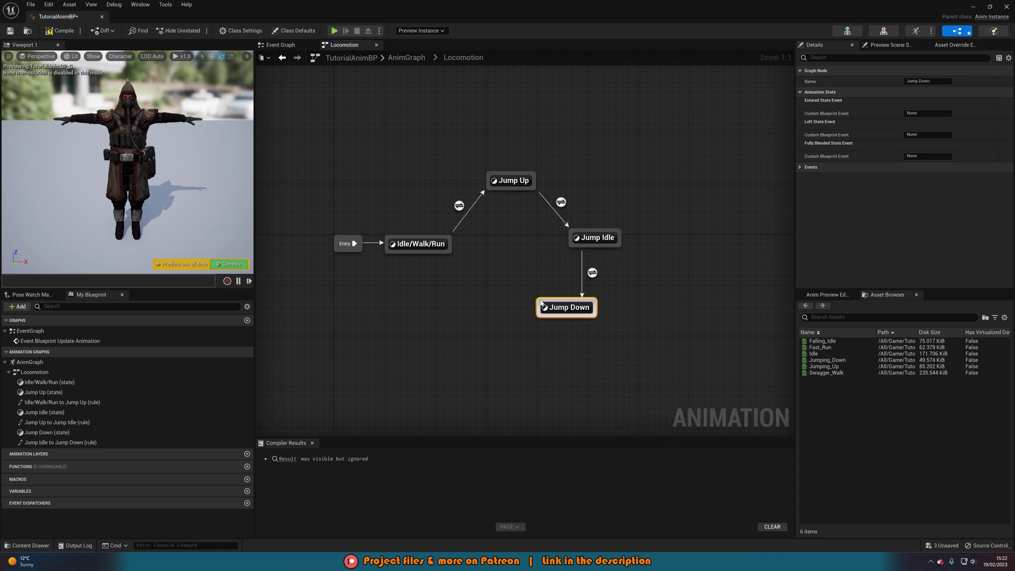
Step: Arrange the jump states, then drop the Jumping_Up animation into Jump Up
drag(569, 313, 455, 257)
drag(524, 295, 522, 303)
mouse_move(592, 239)
mouse_down()
mouse_move(586, 232)
mouse_move(583, 243)
mouse_up()
click(496, 242)
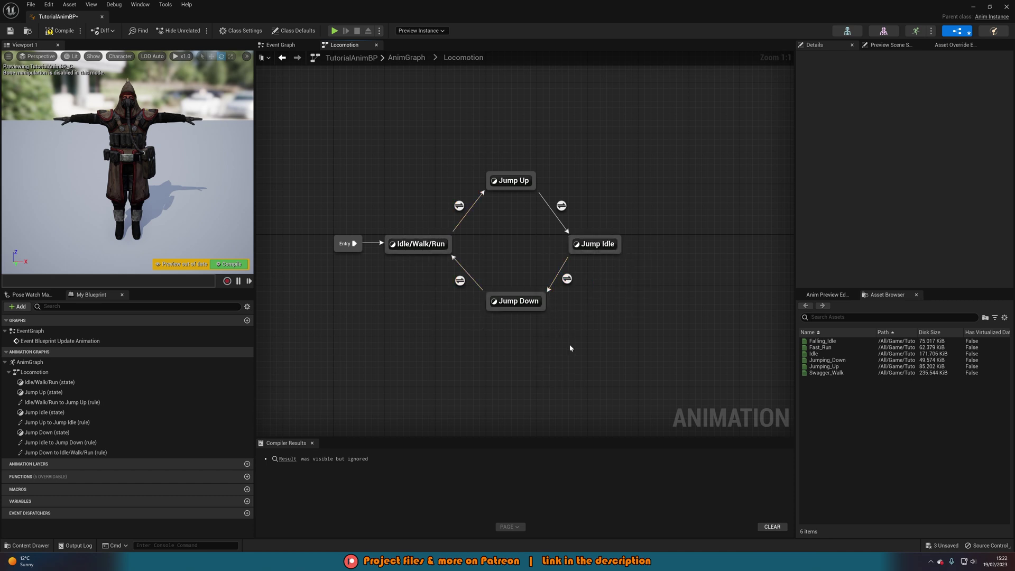
drag(516, 309, 508, 319)
drag(595, 245, 607, 245)
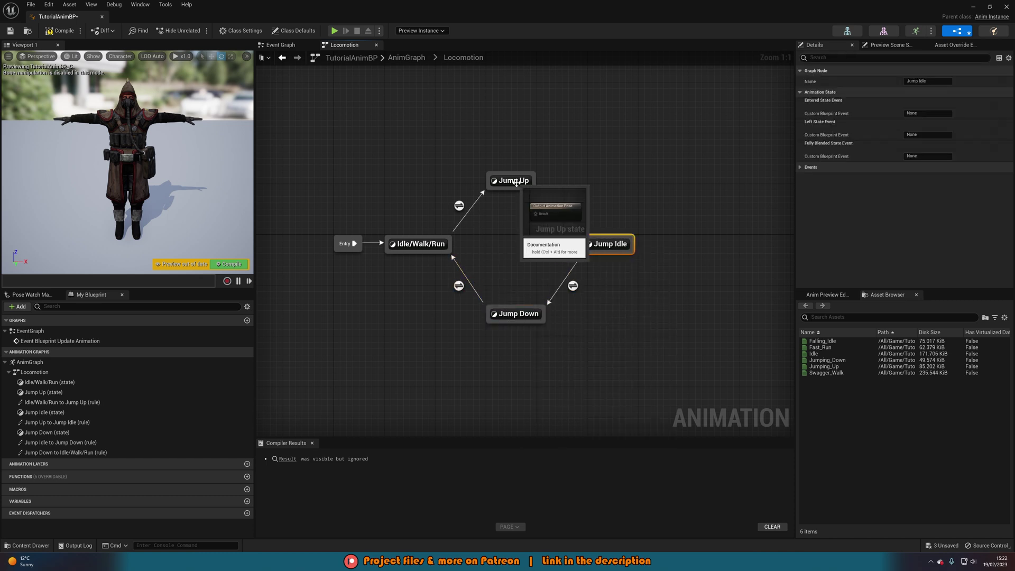
drag(521, 314, 521, 308)
click(519, 261)
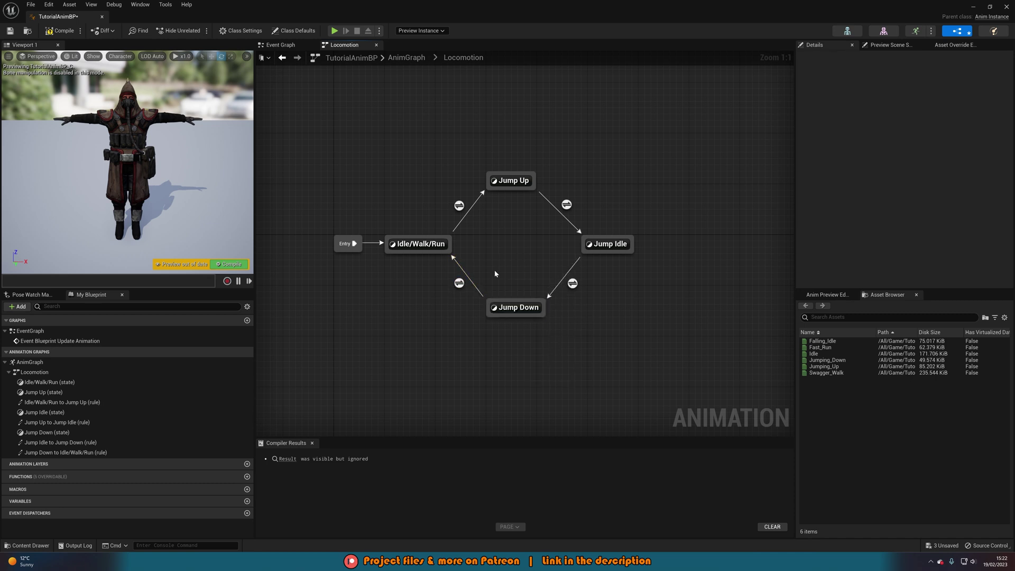
double_click(514, 180)
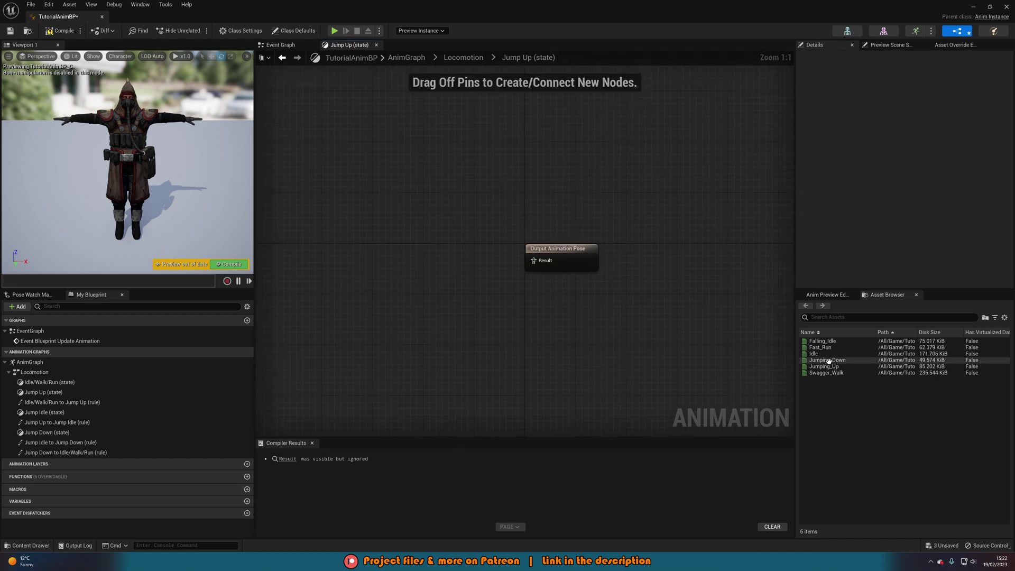
drag(824, 366, 534, 260)
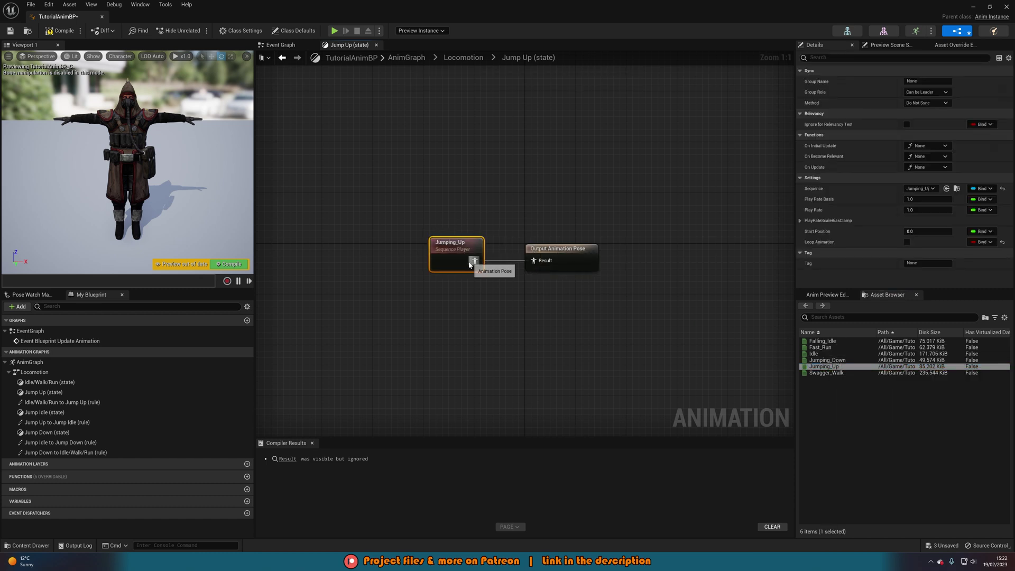
Step: Add the Falling_Idle animation inside the Jump Idle state
key(alt+Left)
double_click(619, 246)
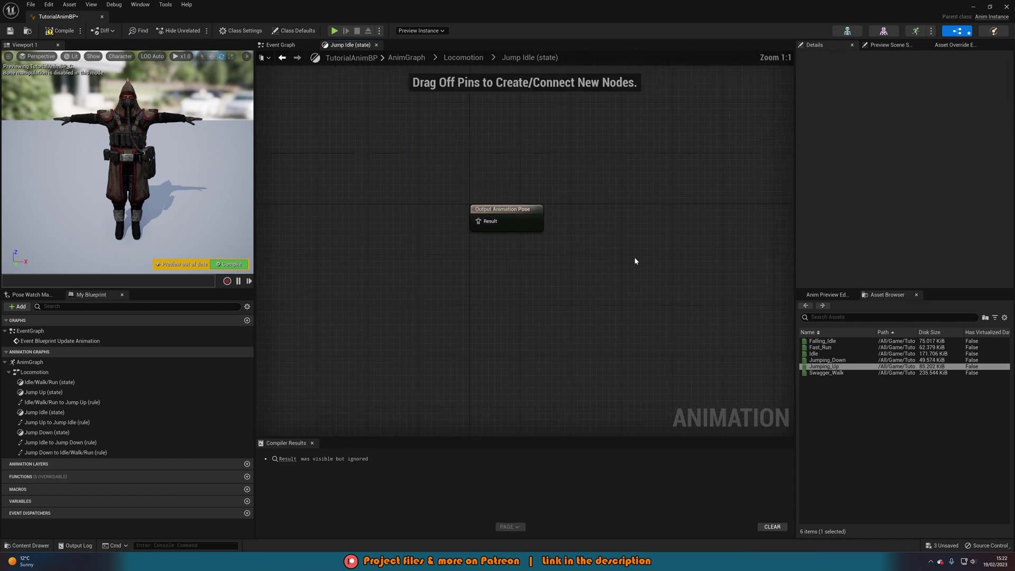
drag(823, 341, 492, 260)
key(alt+Left)
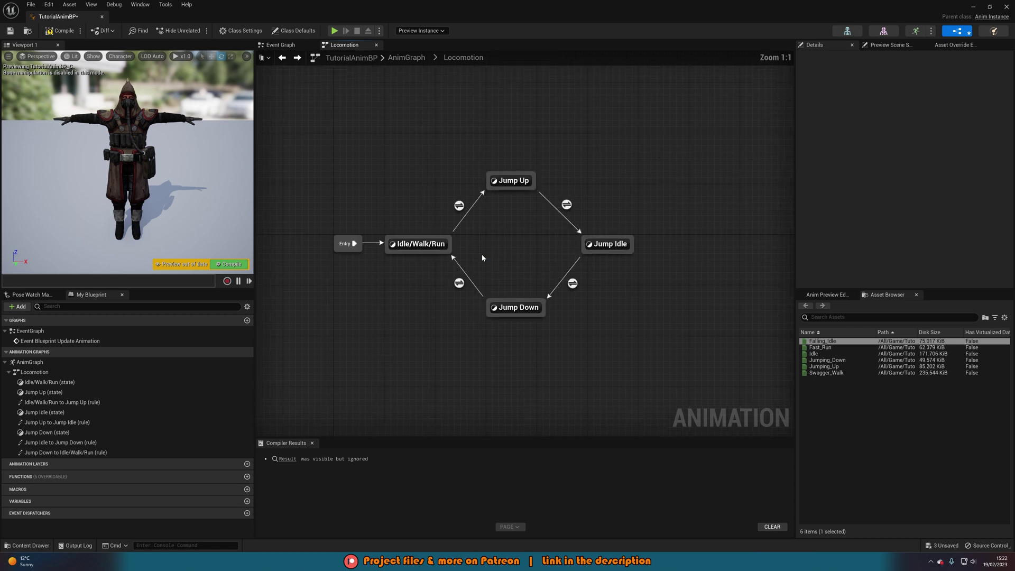
Step: Add Jumping_Down inside Jump Down and wire it to the output pose
double_click(522, 307)
drag(827, 360, 535, 261)
drag(465, 265, 478, 259)
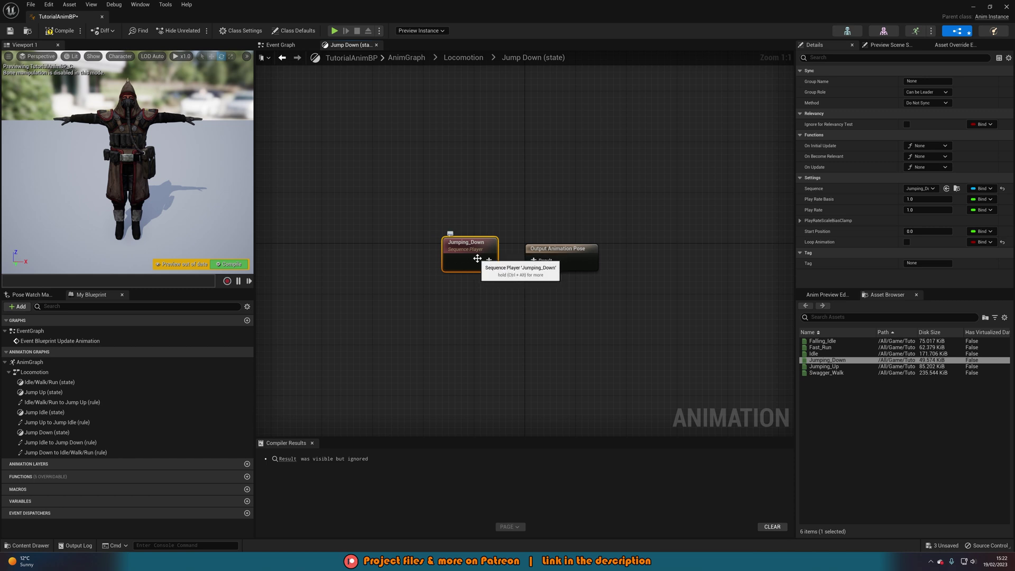
key(alt+Left)
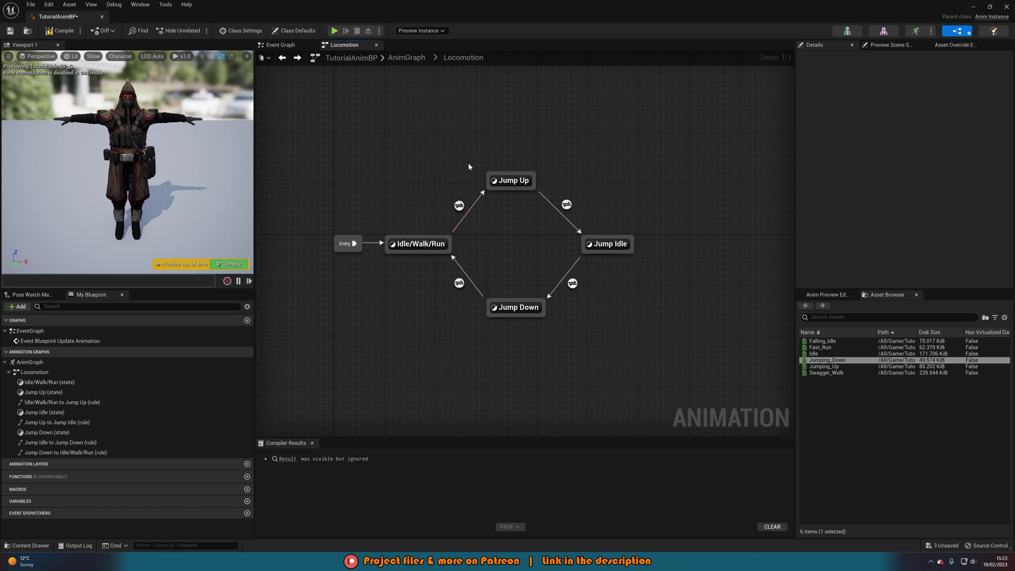
Step: Promote the Idle/Walk/Run to Jump Up rule's Can Enter Transition to a Boolean named IsJumping?
double_click(458, 207)
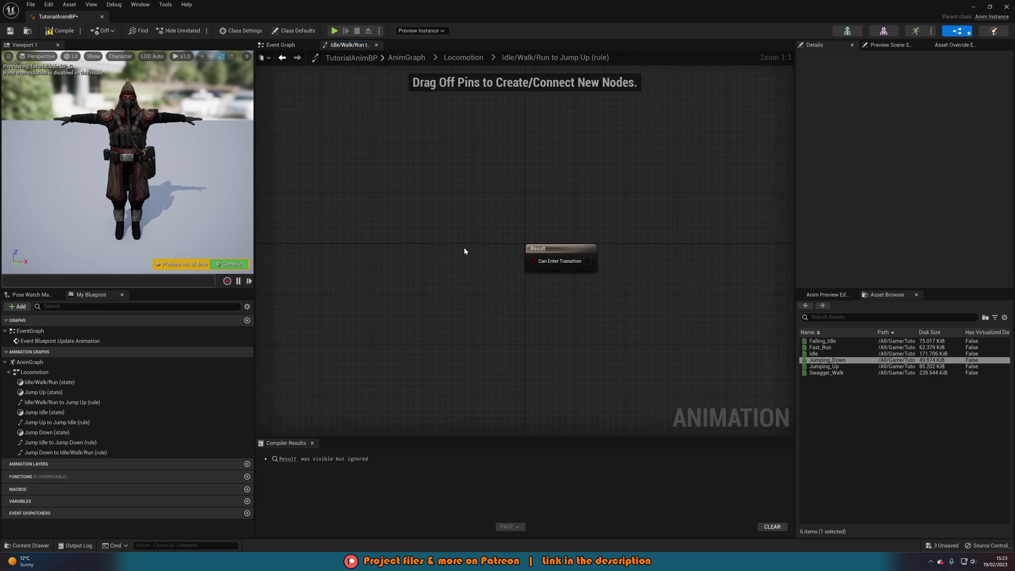
right_drag(478, 243, 507, 236)
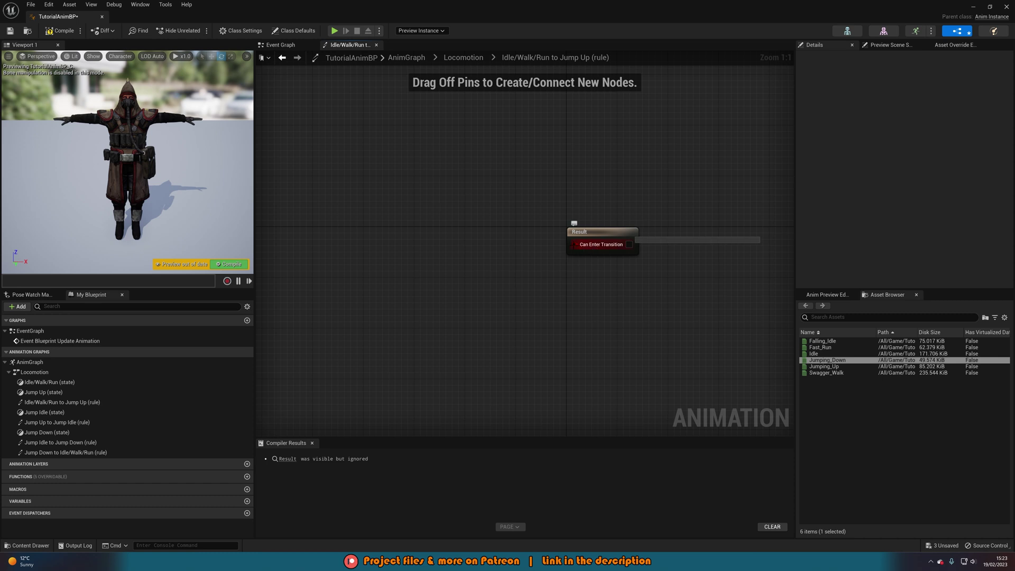
right_click(574, 244)
click(589, 262)
text(IsJumping?)
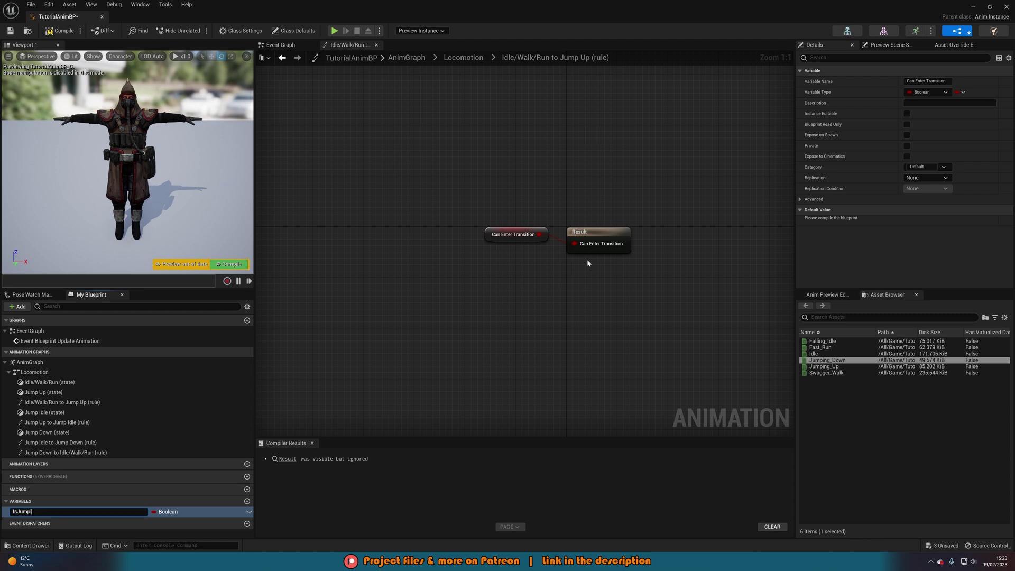
key(Return)
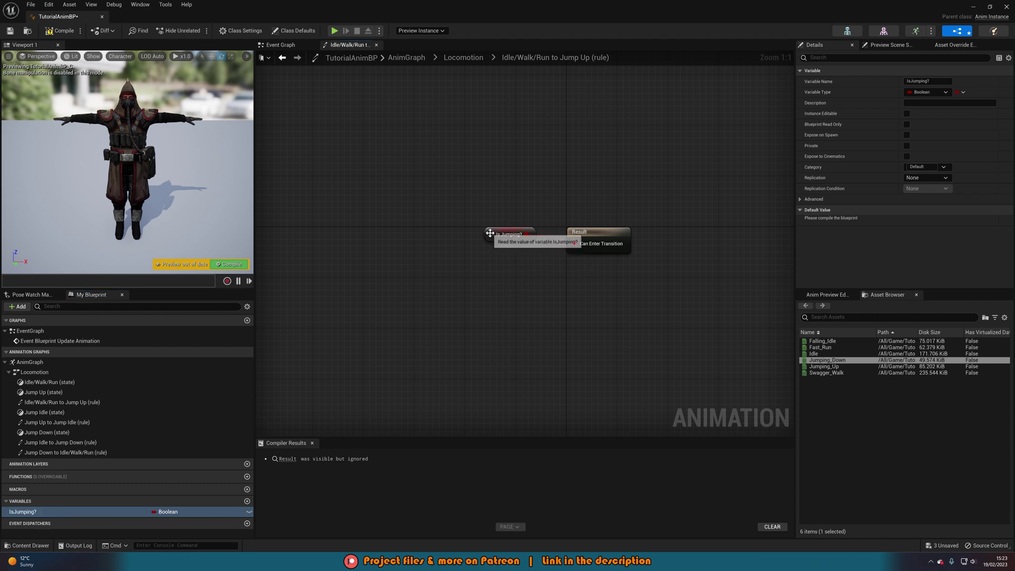
drag(495, 235, 510, 246)
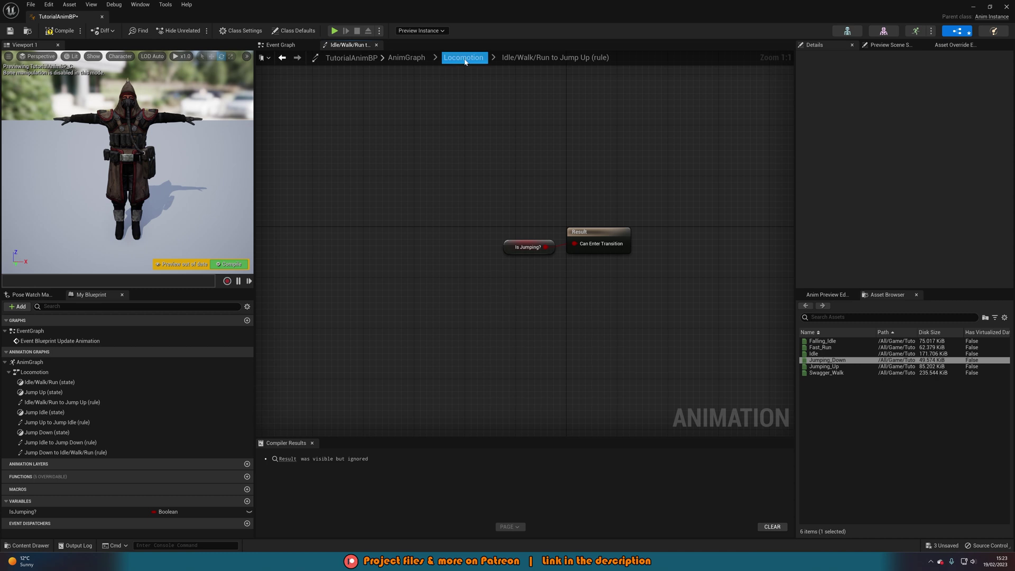
click(466, 57)
double_click(522, 210)
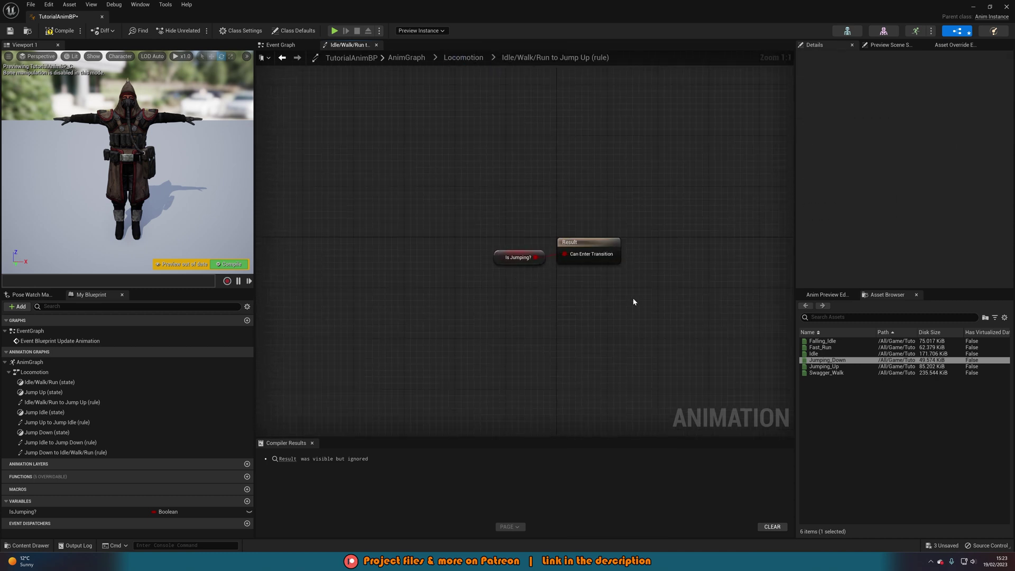
double_click(586, 295)
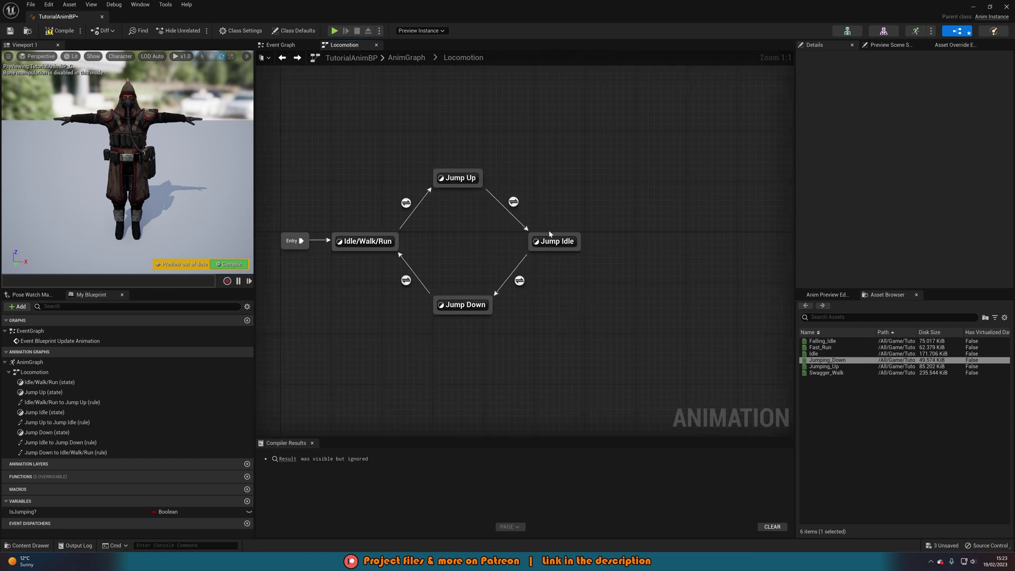
Step: Make Jump Up to Jump Idle fire automatically, and gate Jump Idle to Jump Down on NOT IsJumping?
click(513, 201)
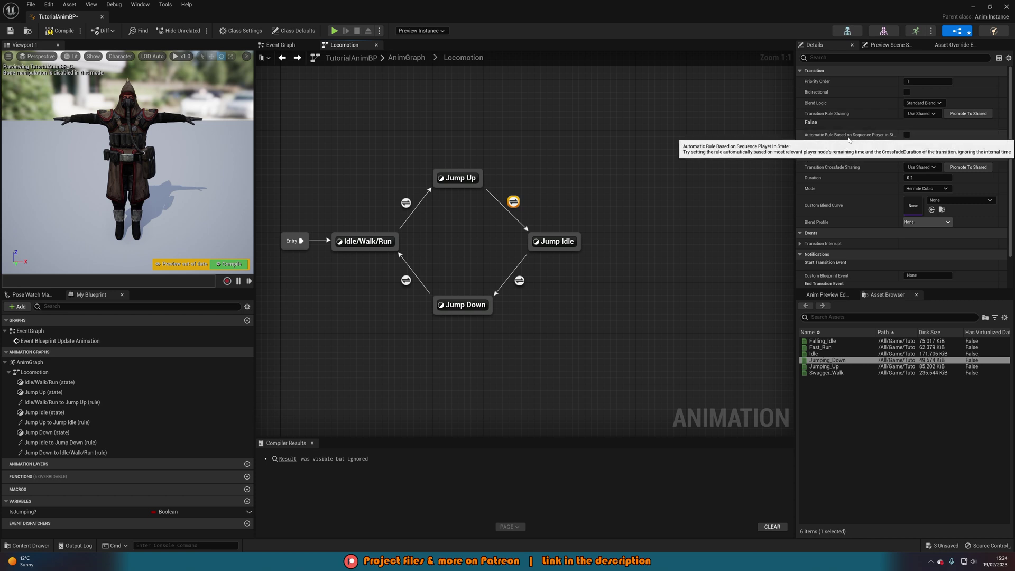
click(907, 136)
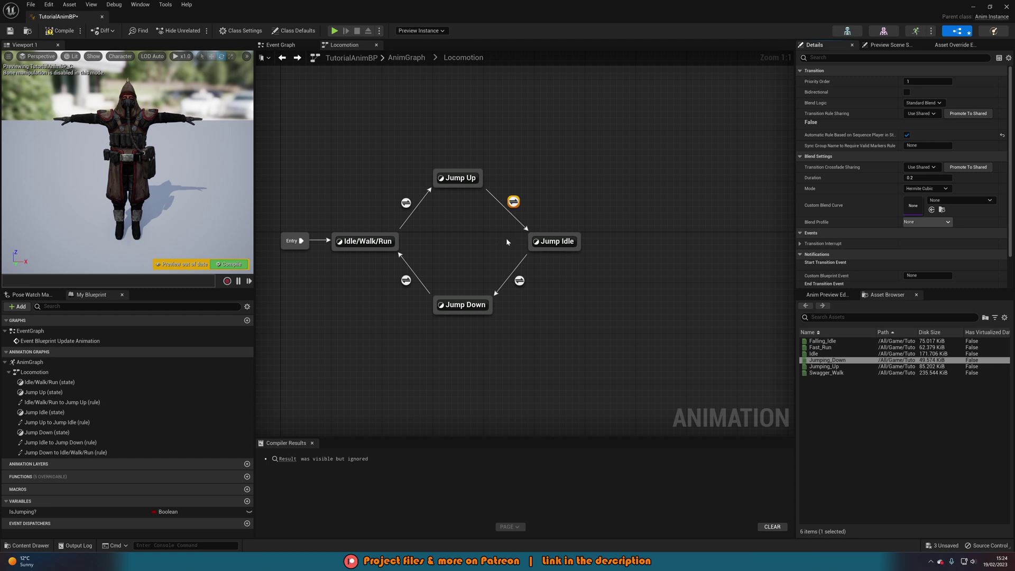
double_click(519, 281)
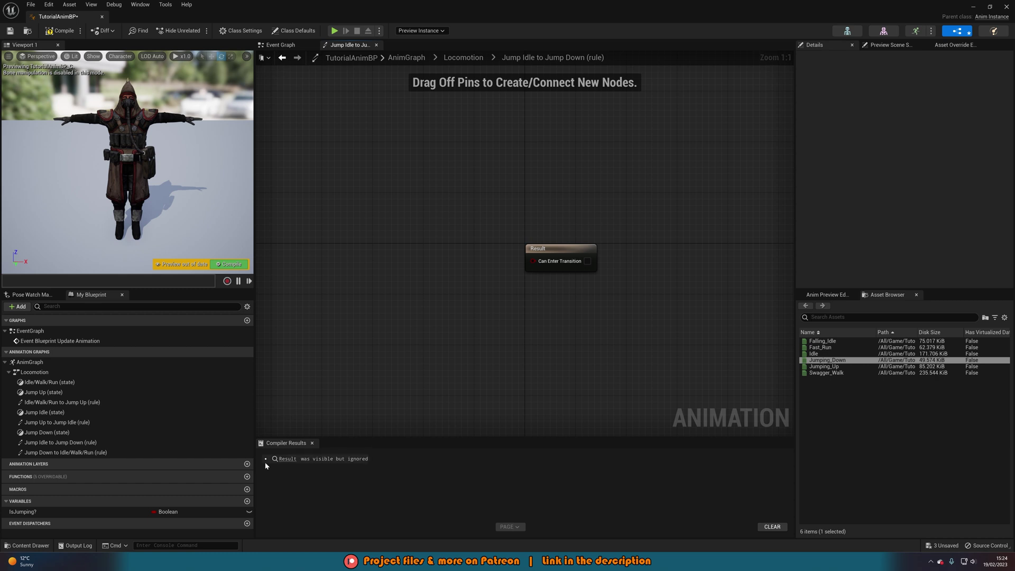
ctrl+drag(106, 512, 449, 257)
text(not b)
key(Return)
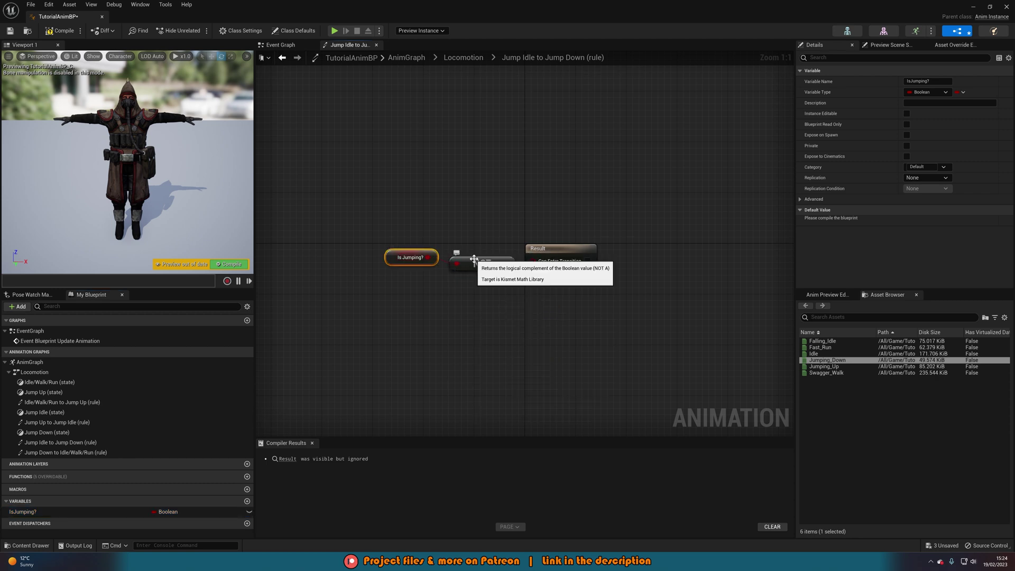
drag(507, 258, 533, 260)
drag(380, 309, 476, 264)
click(518, 320)
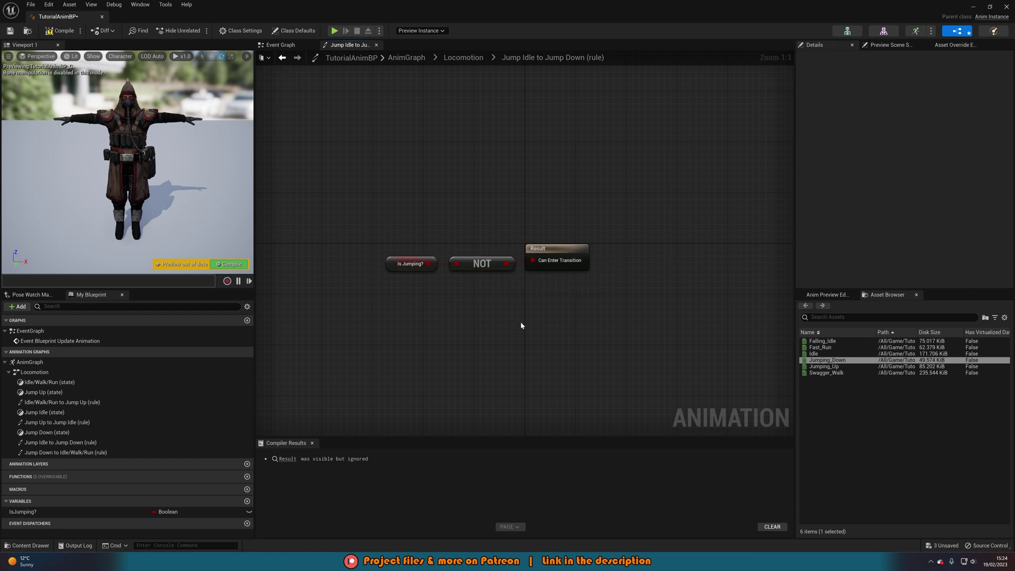
double_click(520, 321)
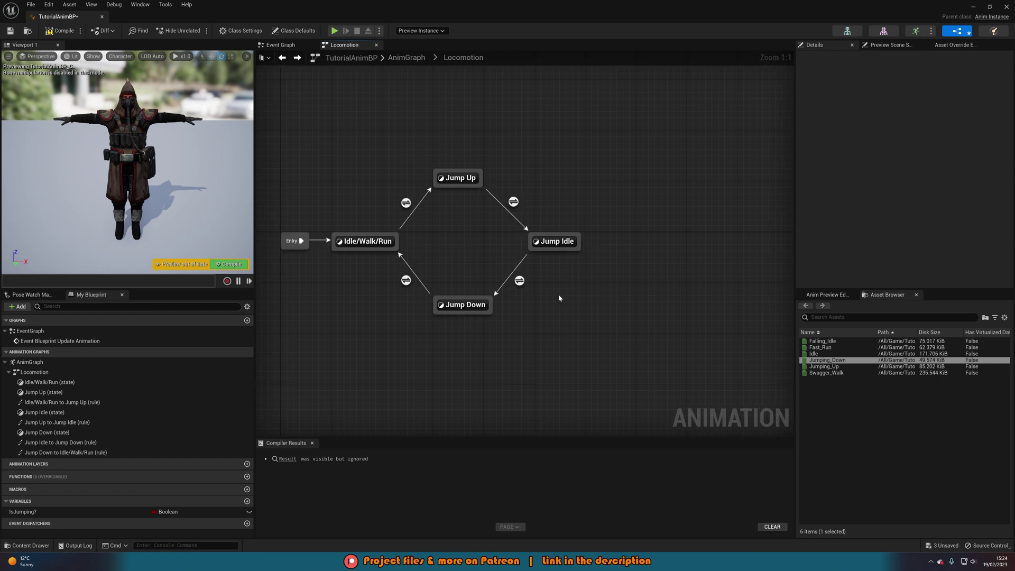
Step: Turn on Loop Animation for the Falling_Idle player in Jump Idle
double_click(559, 244)
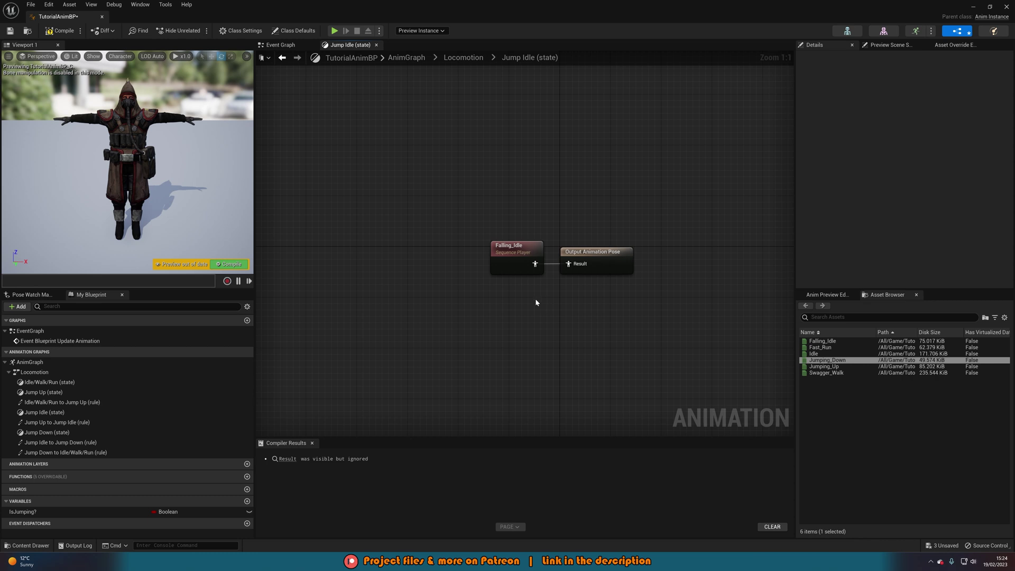
click(512, 256)
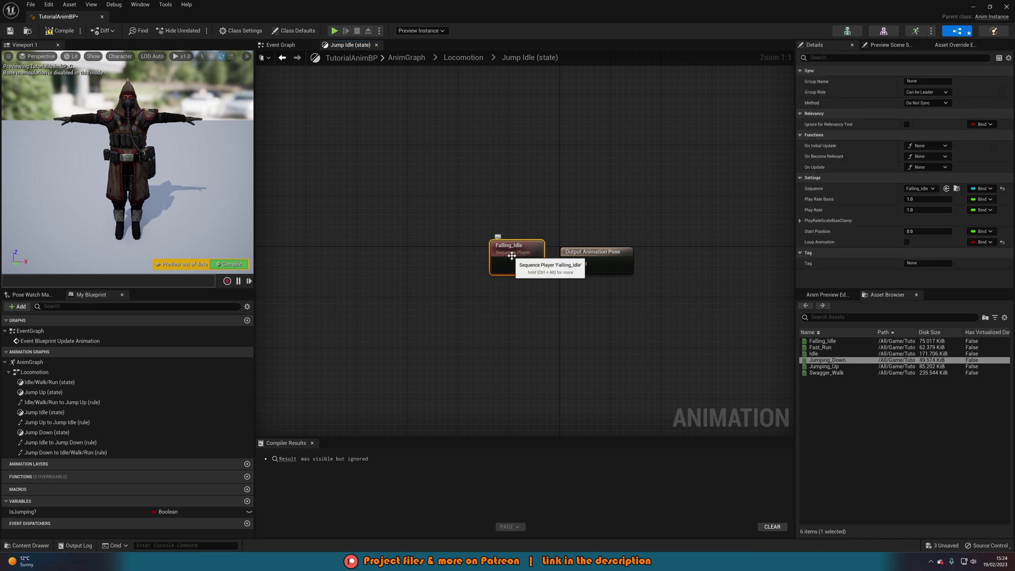
click(907, 242)
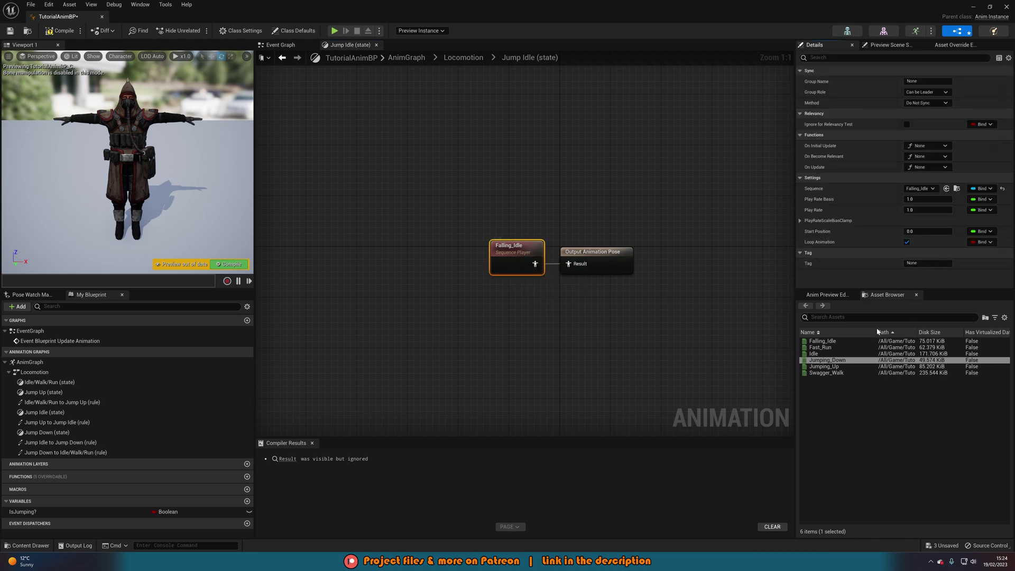
double_click(417, 279)
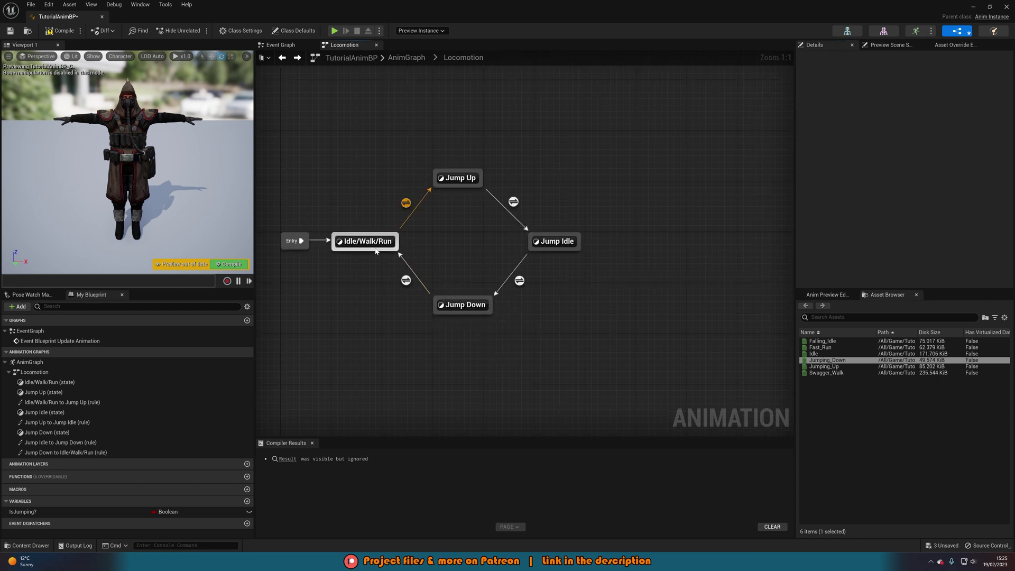
Step: Give Jump Down to Idle/Walk/Run an Automatic Rule, compile, and open Idle/Walk/Run
click(406, 280)
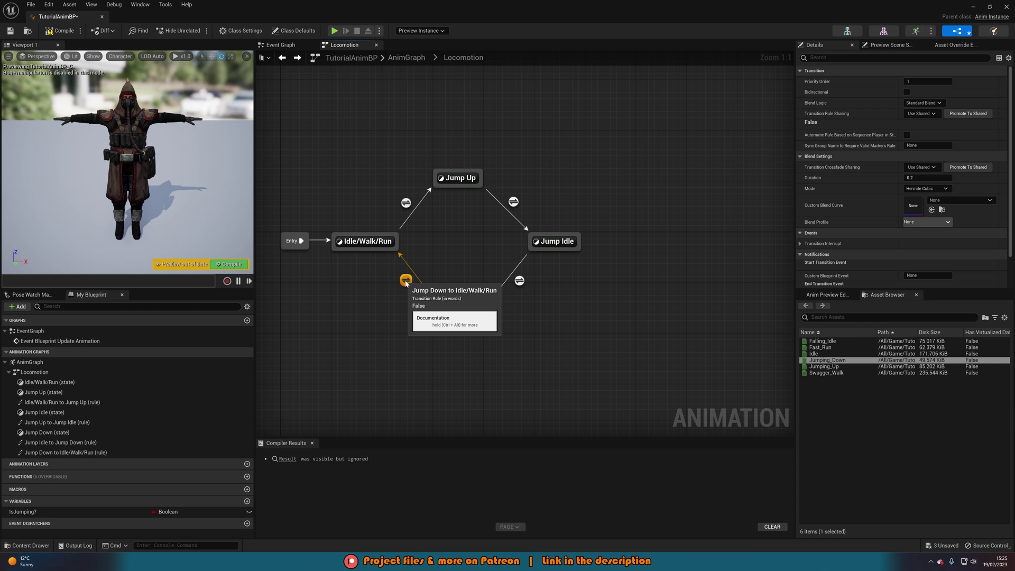
click(907, 135)
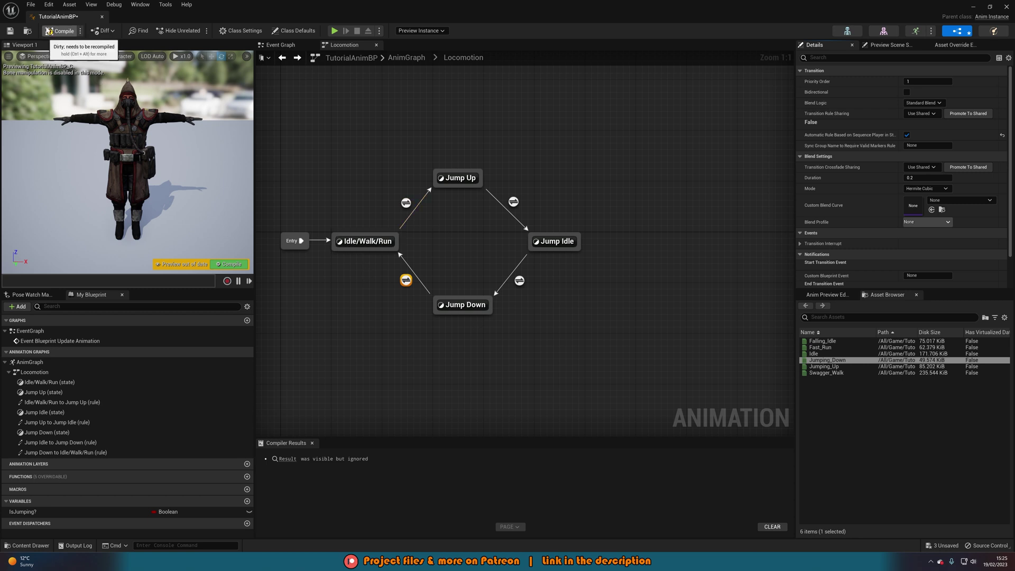
click(59, 31)
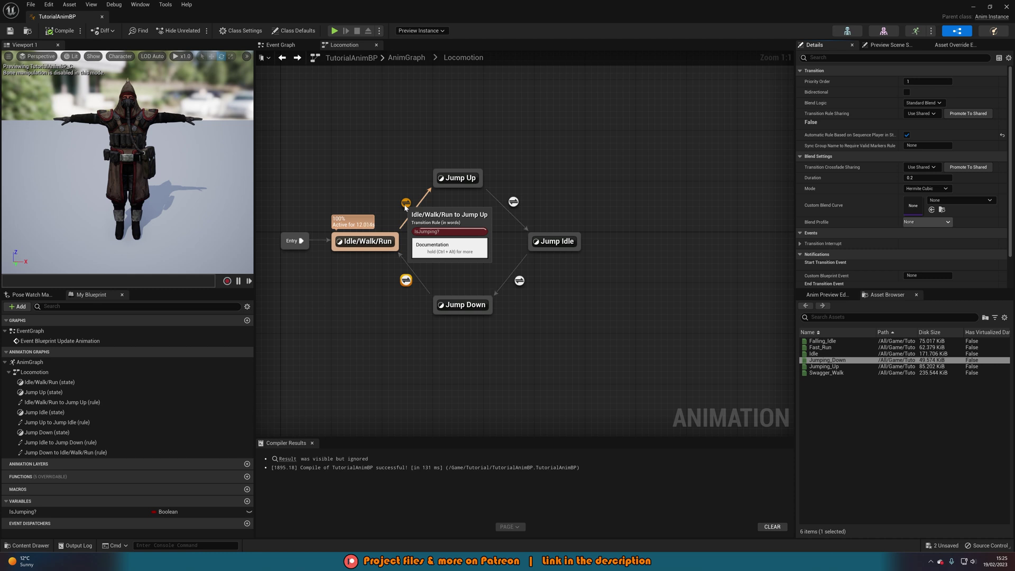
double_click(364, 242)
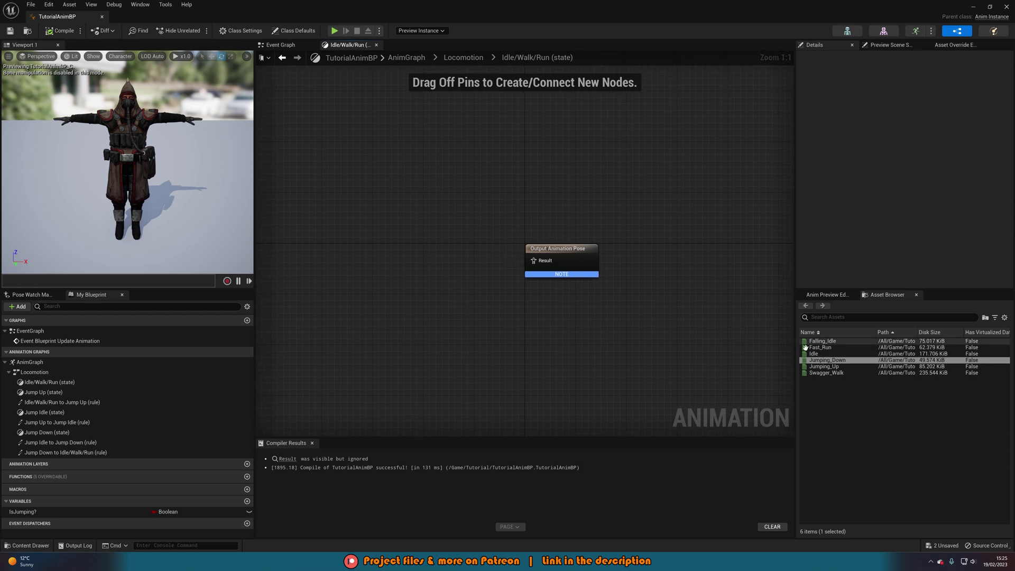
Step: Remove the Jumping_Down and Swagger_Walk test nodes, then compile and save TutorialAnimBP
mouse_move(833, 366)
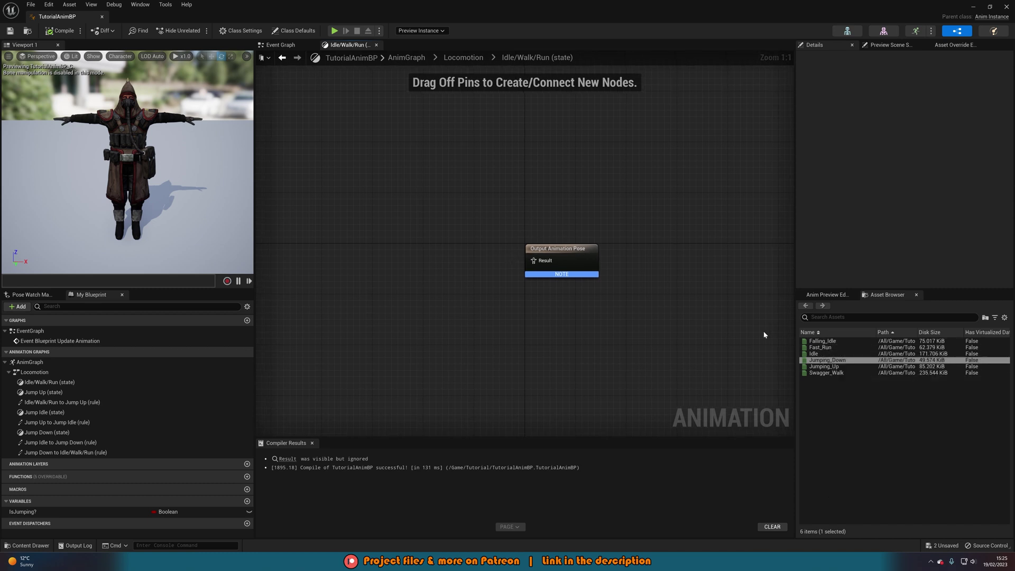
drag(825, 360, 405, 228)
drag(825, 372, 356, 265)
drag(444, 248, 539, 265)
drag(536, 263, 399, 287)
drag(445, 248, 520, 270)
drag(419, 235, 397, 211)
key(Delete)
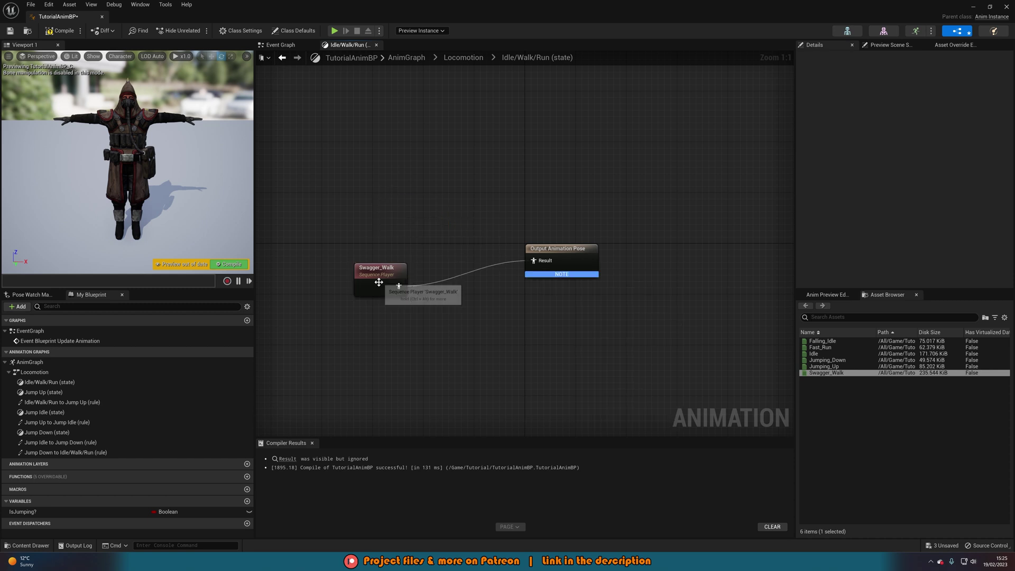
click(379, 281)
key(Delete)
click(60, 32)
click(11, 30)
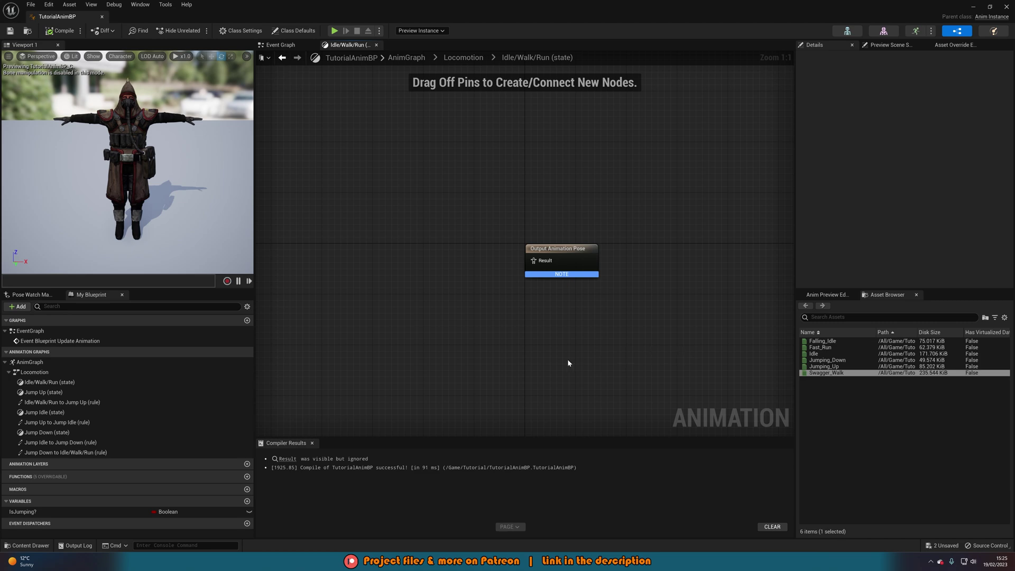
Step: Create a Blend Space 1D on the character's skeleton named TutorialAnimBS in Tutorial
key(ctrl+space)
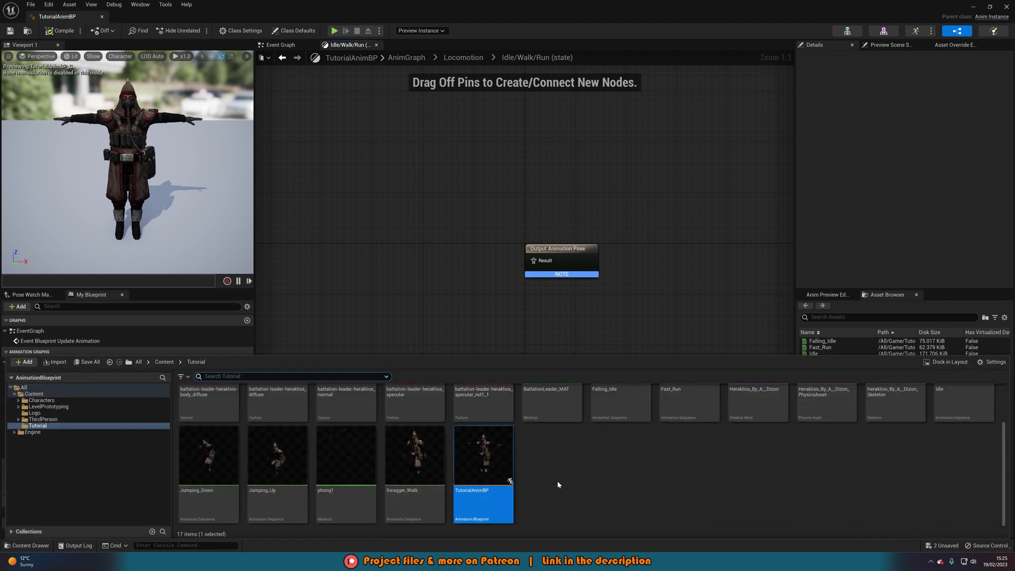
right_click(558, 480)
mouse_move(599, 333)
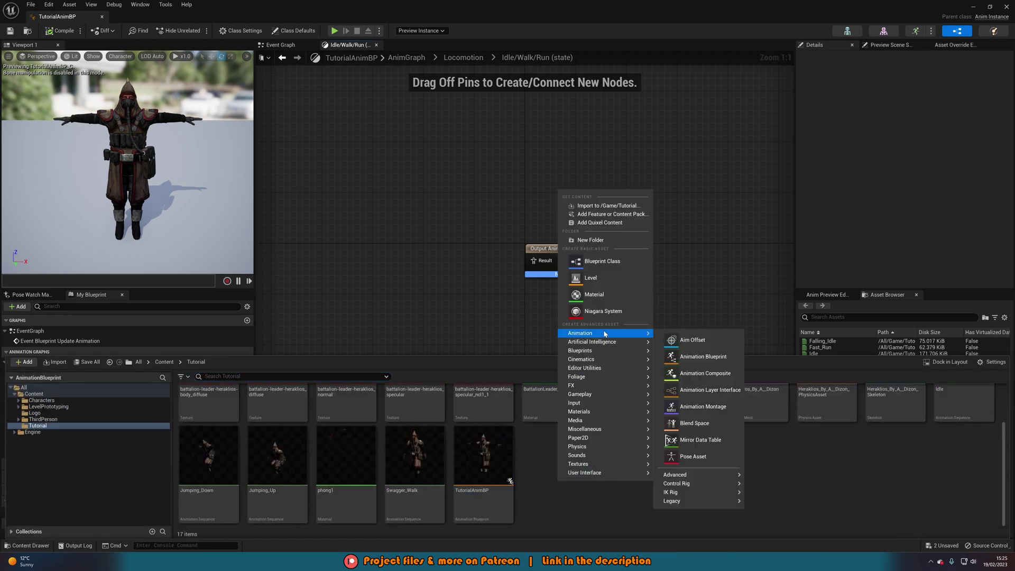
mouse_move(689, 503)
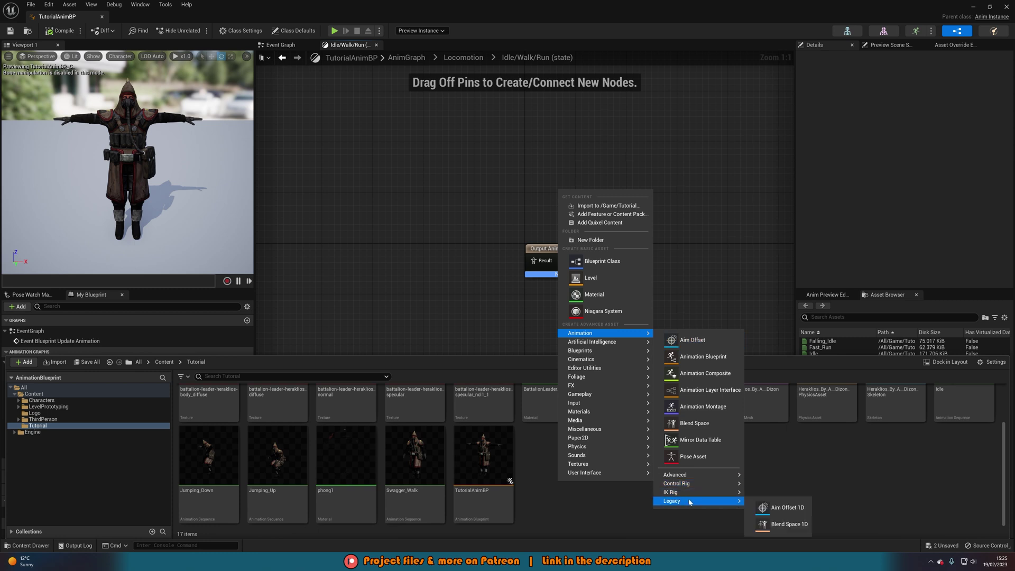
click(775, 524)
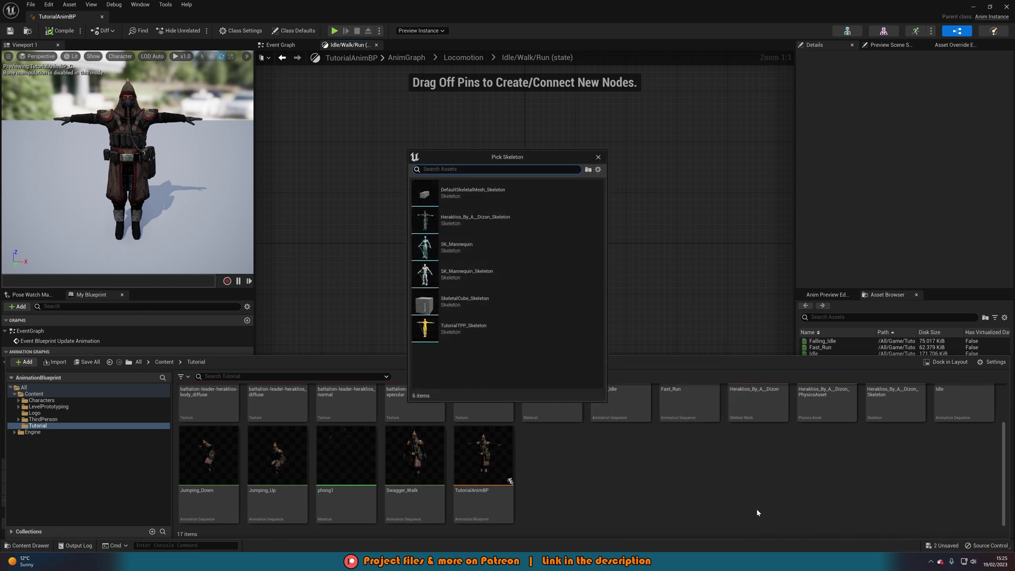
click(482, 220)
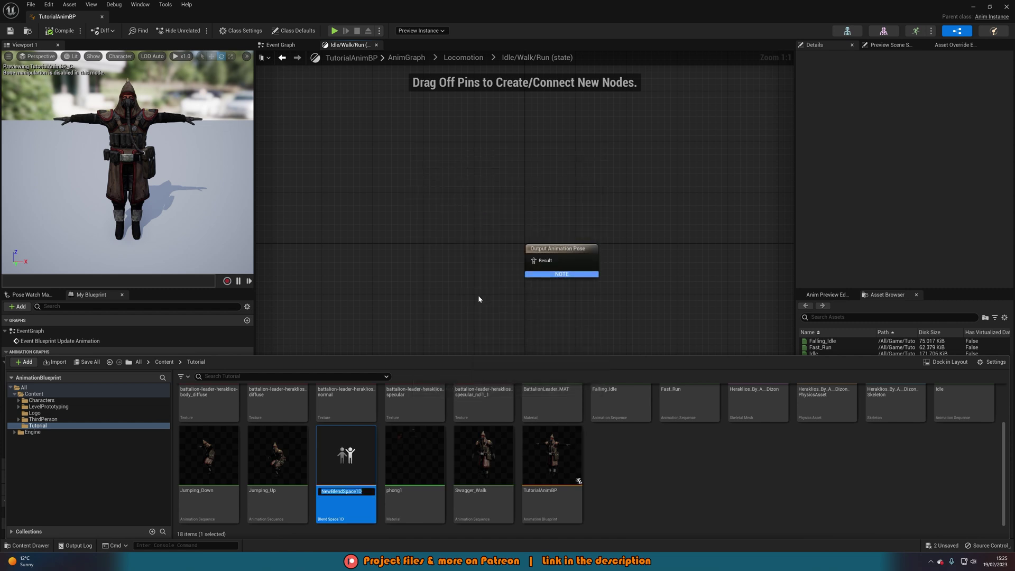
text(TutorialAnimb)
key(Return)
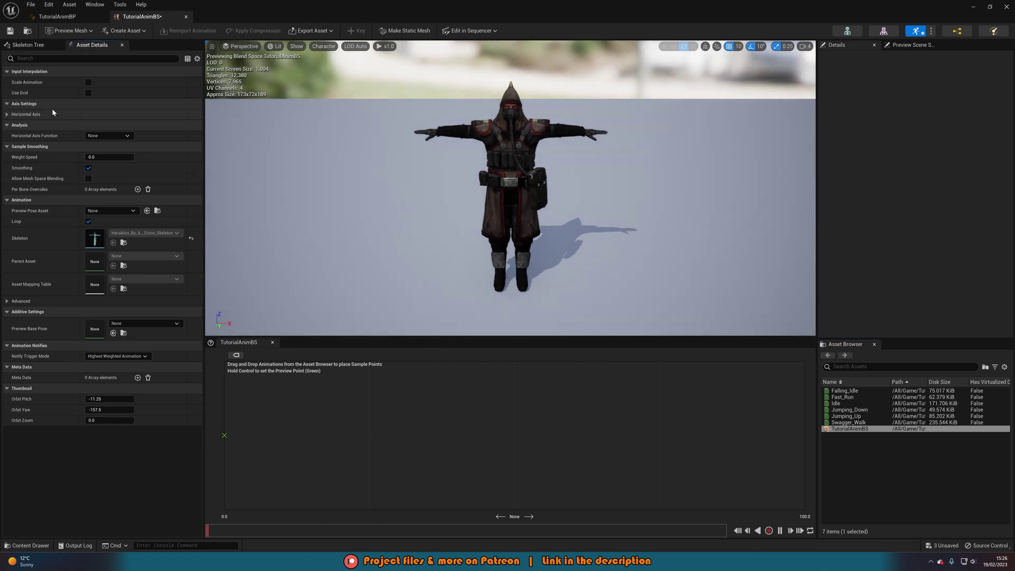
Step: Name the horizontal axis Speed, max 600, 2 grid divisions, snap to grid on, smoothing 0.5
click(7, 114)
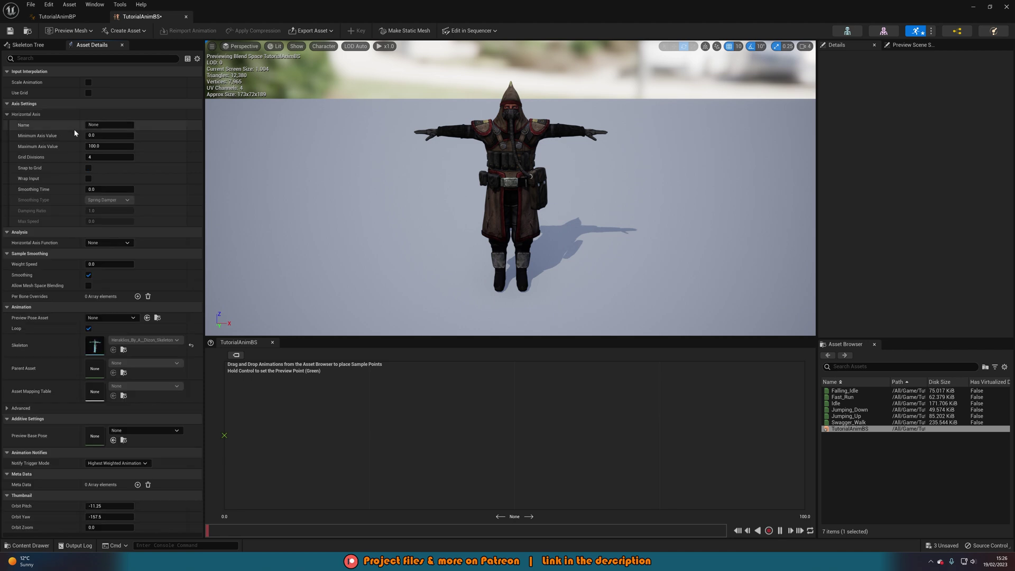
click(106, 125)
text(Speed)
key(Return)
key(Tab)
key(Tab)
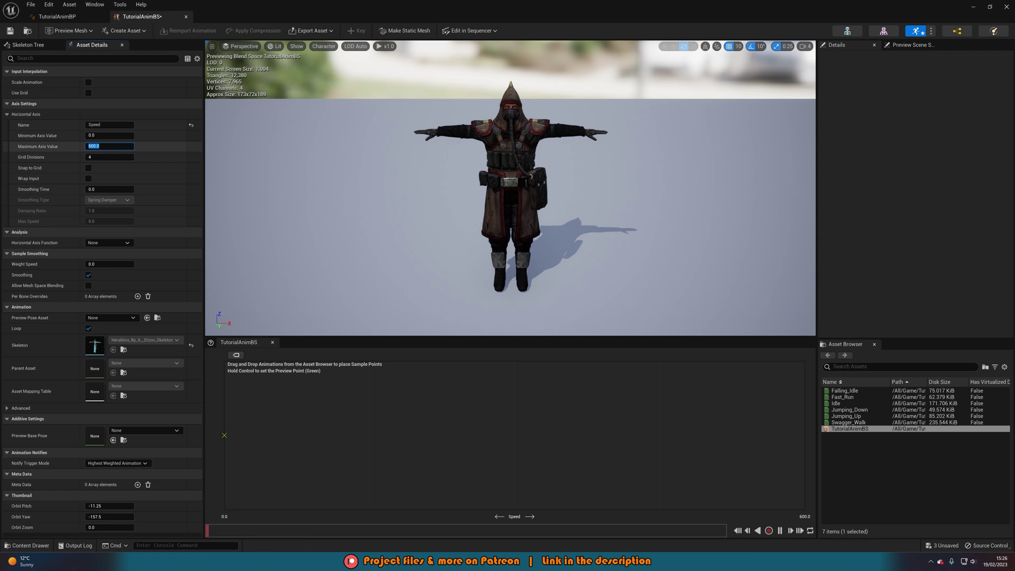
key(Tab)
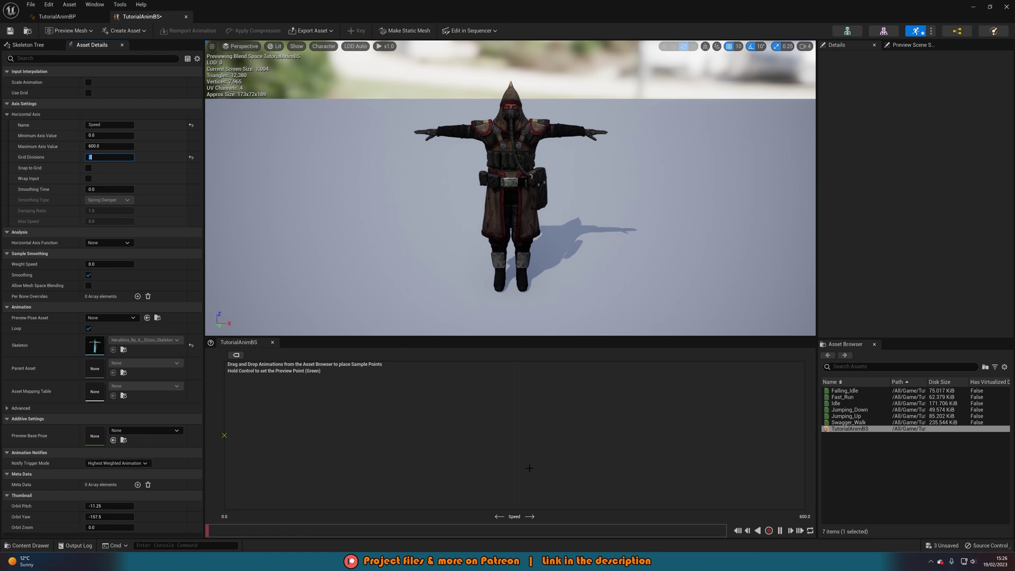
click(88, 168)
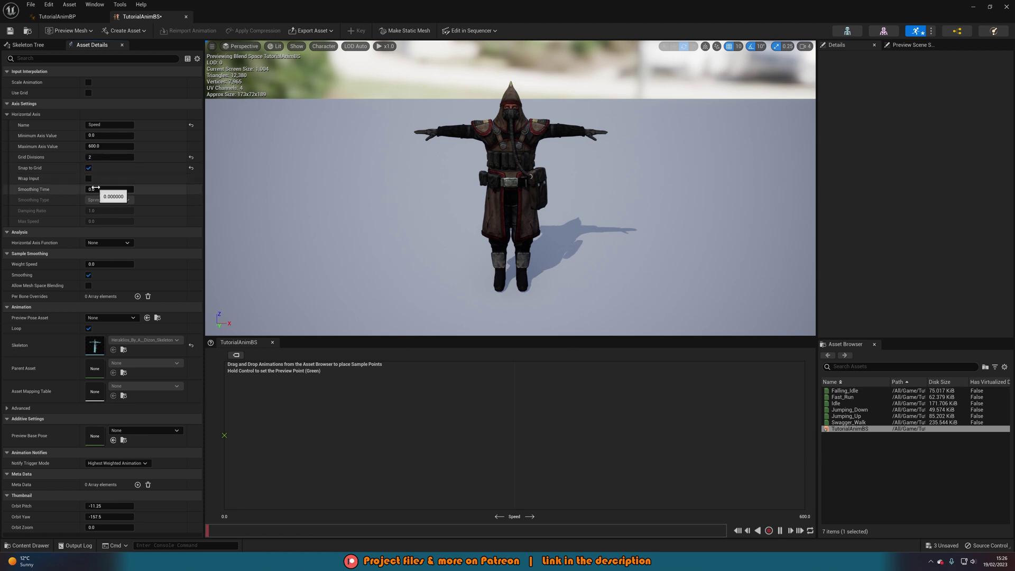
text(0.5)
key(Return)
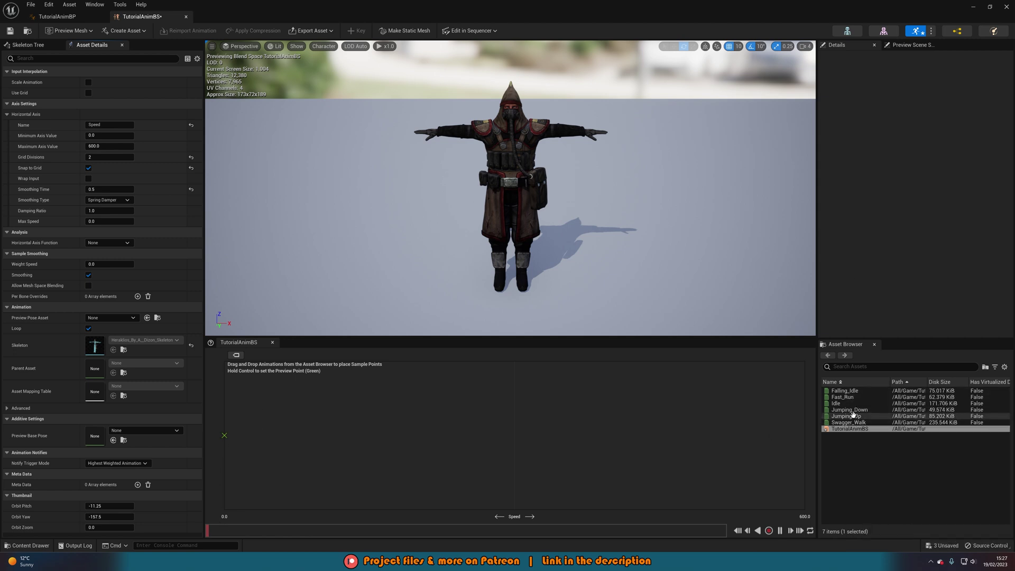
Step: Place Idle, Swagger_Walk and Fast_Run at speeds 0, 300 and 600, then preview the walk blend
drag(837, 403, 236, 434)
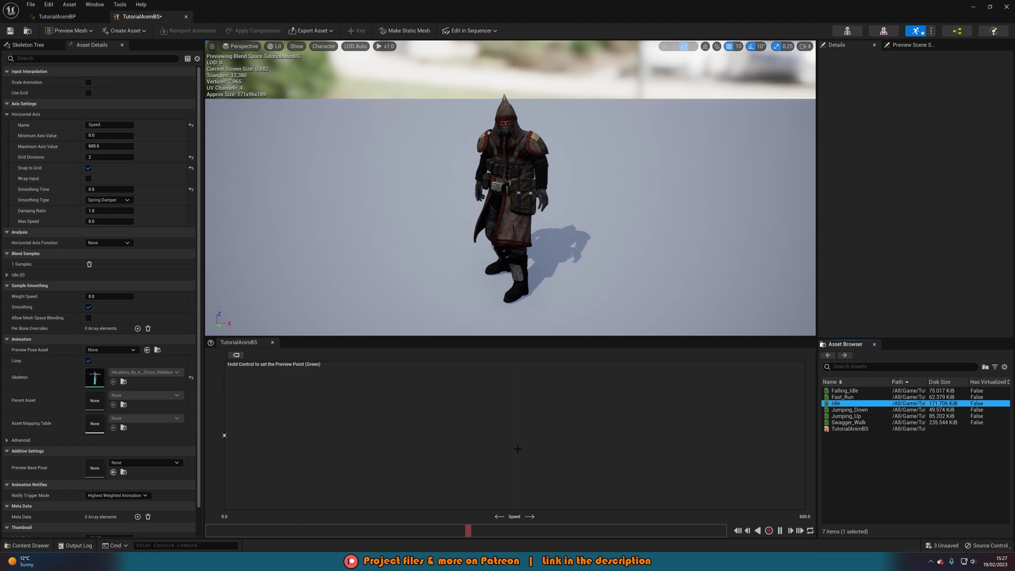
drag(849, 422, 529, 434)
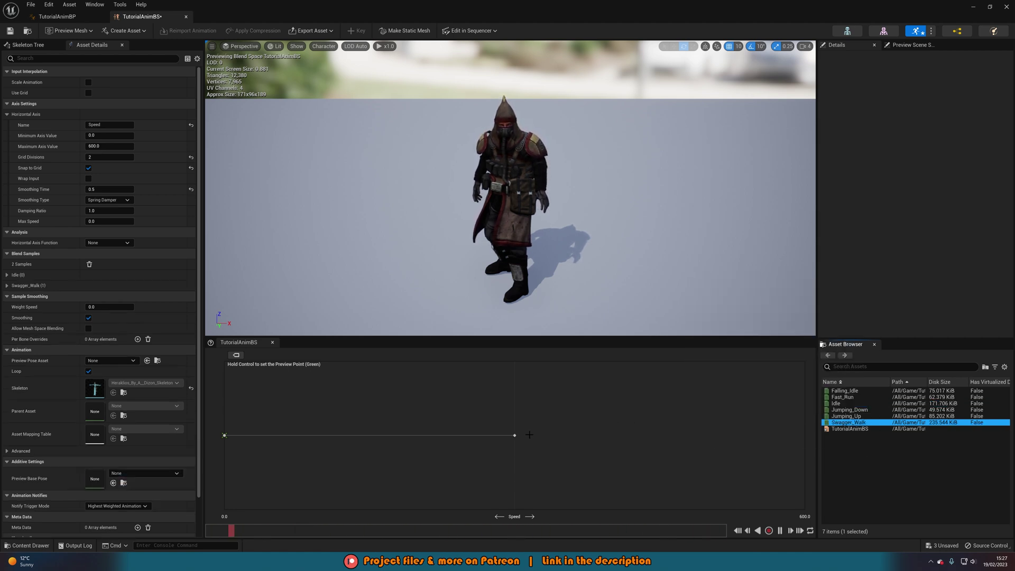
drag(842, 397, 799, 446)
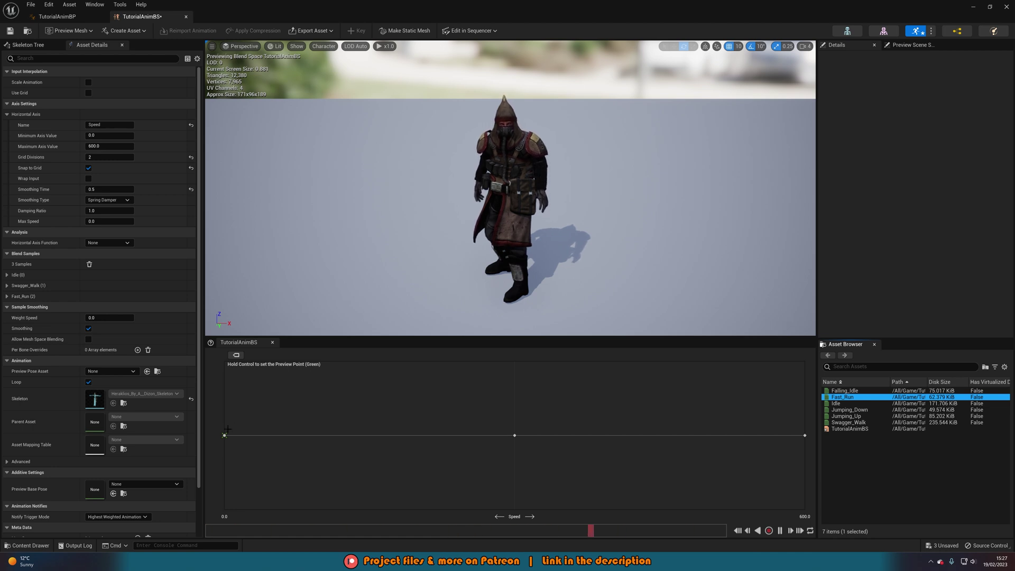
ctrl+drag(228, 430, 498, 433)
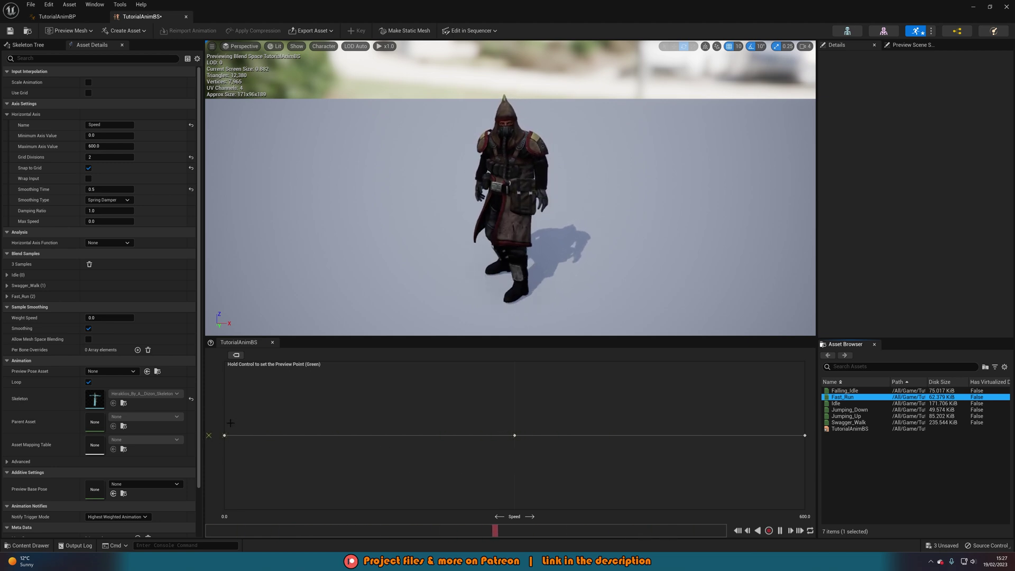
Step: Save TutorialAnimBS and add it to the Idle/Walk/Run state graph
click(12, 31)
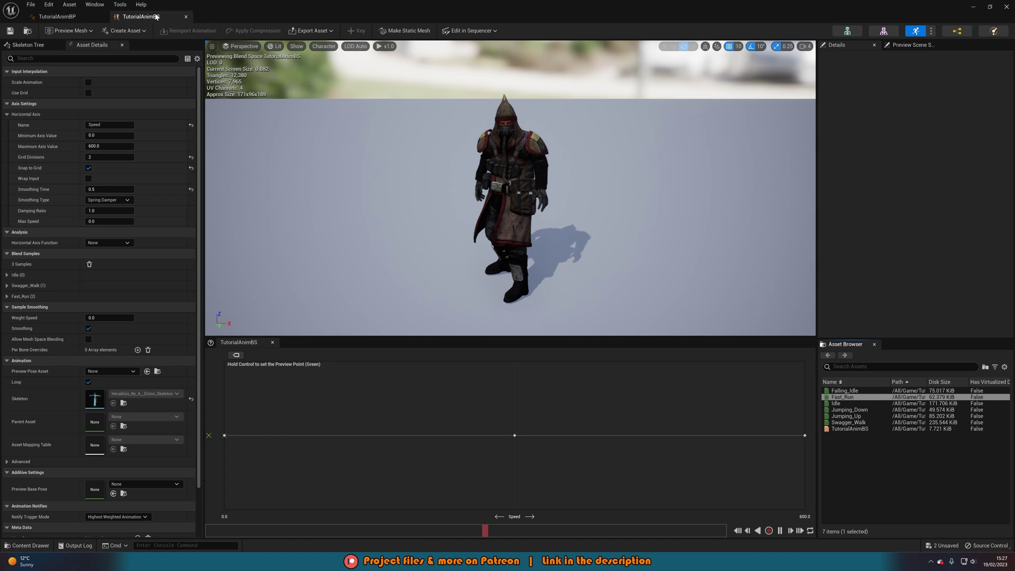
click(186, 16)
drag(827, 379, 420, 240)
Step: Wire the blend space pose into the state's output pose and compile
drag(472, 260, 535, 260)
drag(446, 243, 459, 243)
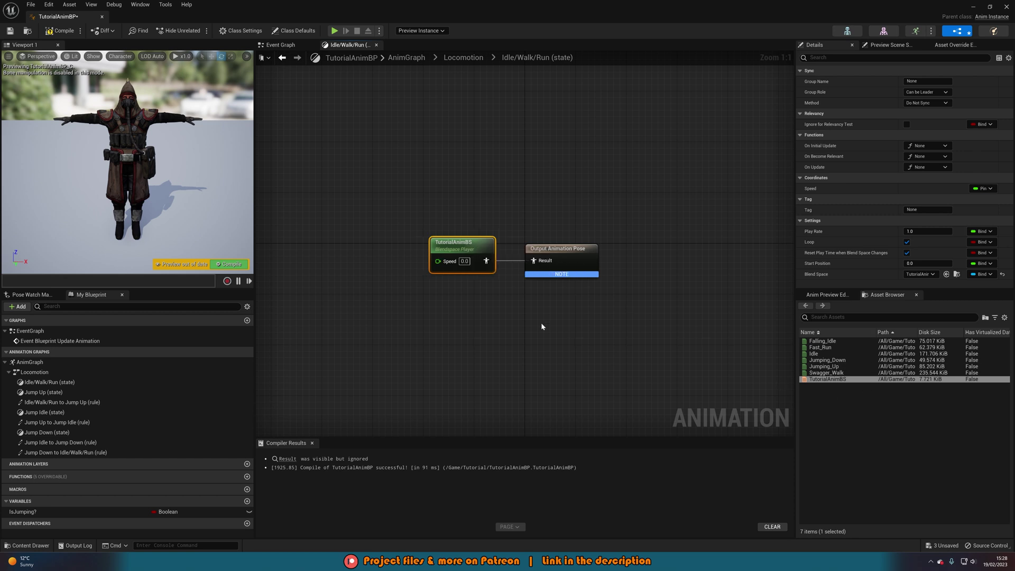
click(61, 30)
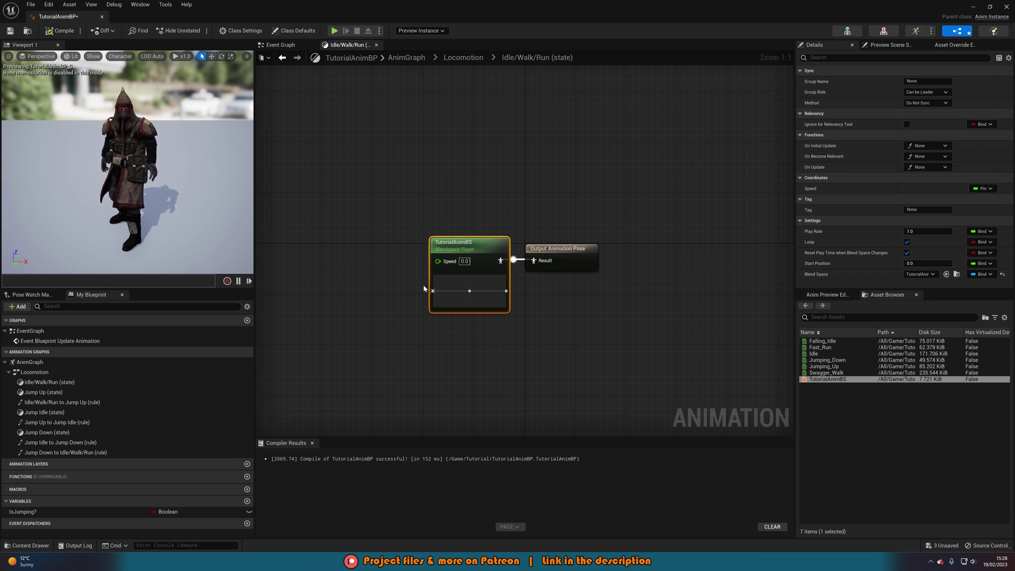
Step: Promote the blend space's Speed input to a new Speed float variable
right_click(438, 262)
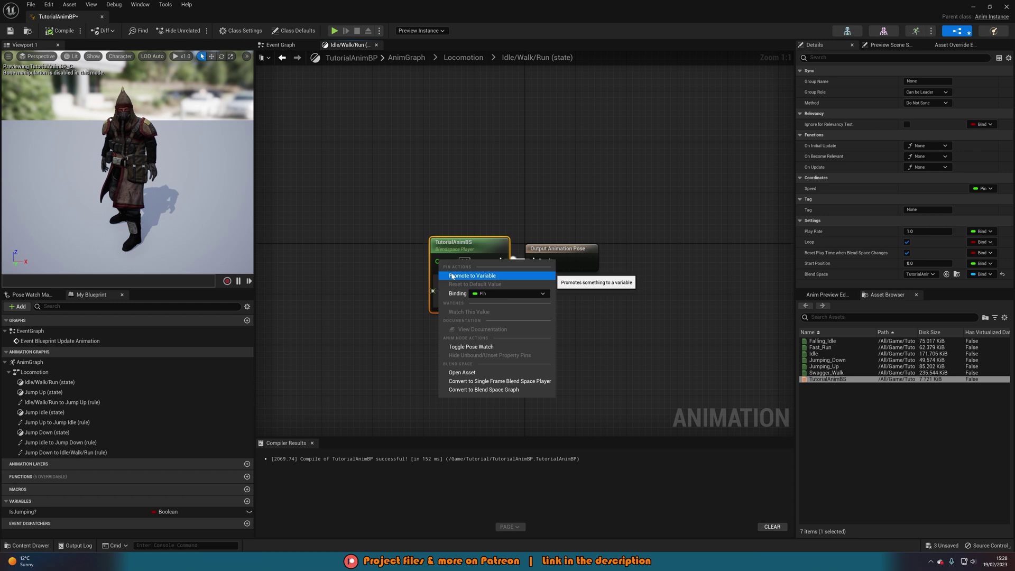
click(452, 276)
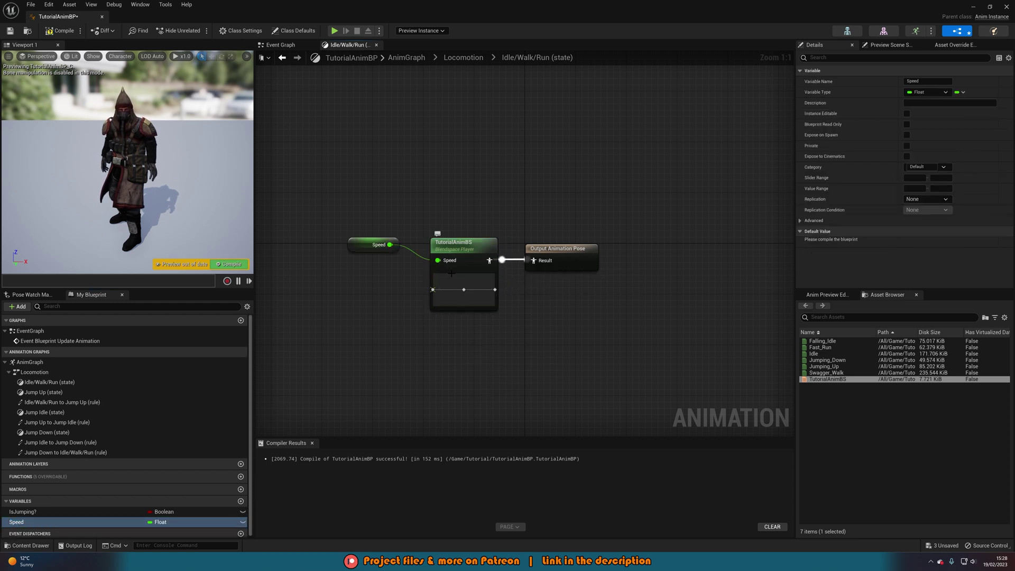
drag(376, 245, 396, 264)
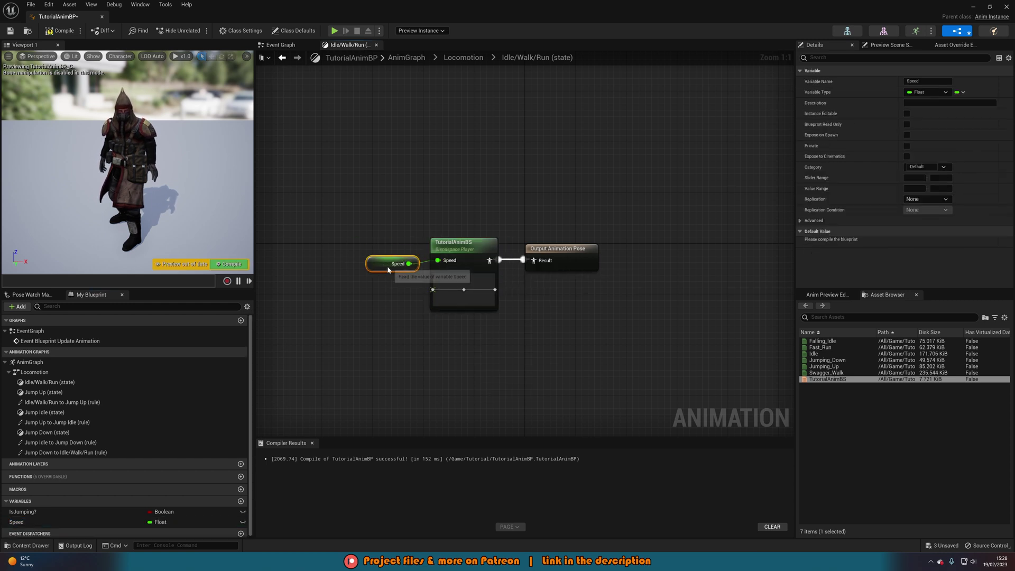
Step: Return to the Locomotion state machine, compile and save TutorialAnimBP
click(461, 58)
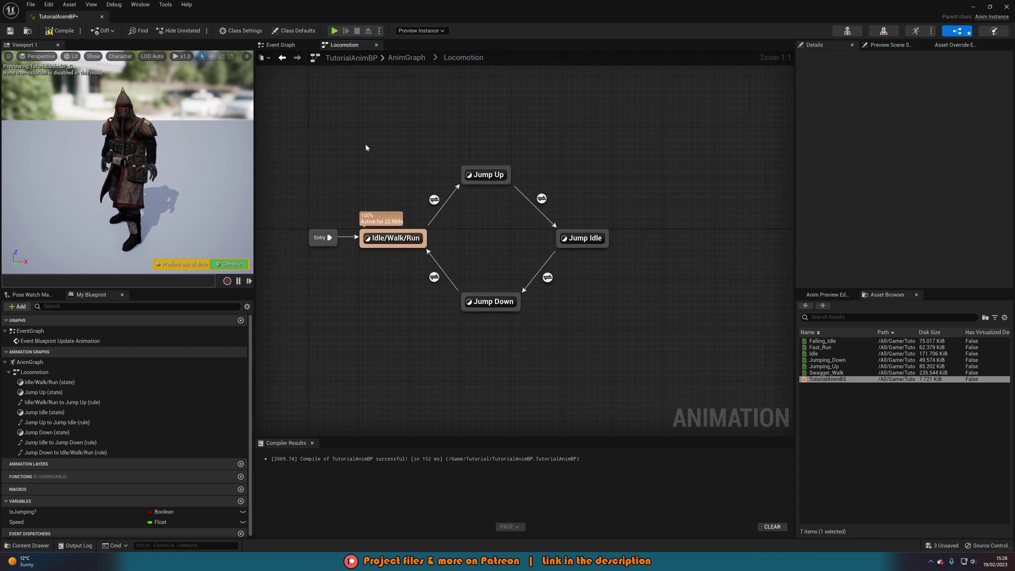
click(51, 34)
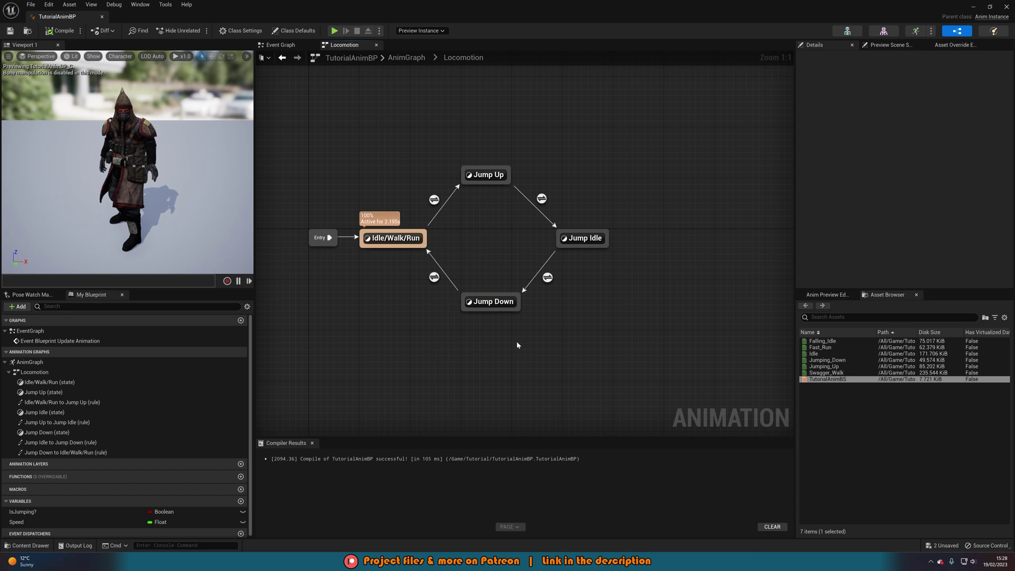
drag(486, 302, 485, 290)
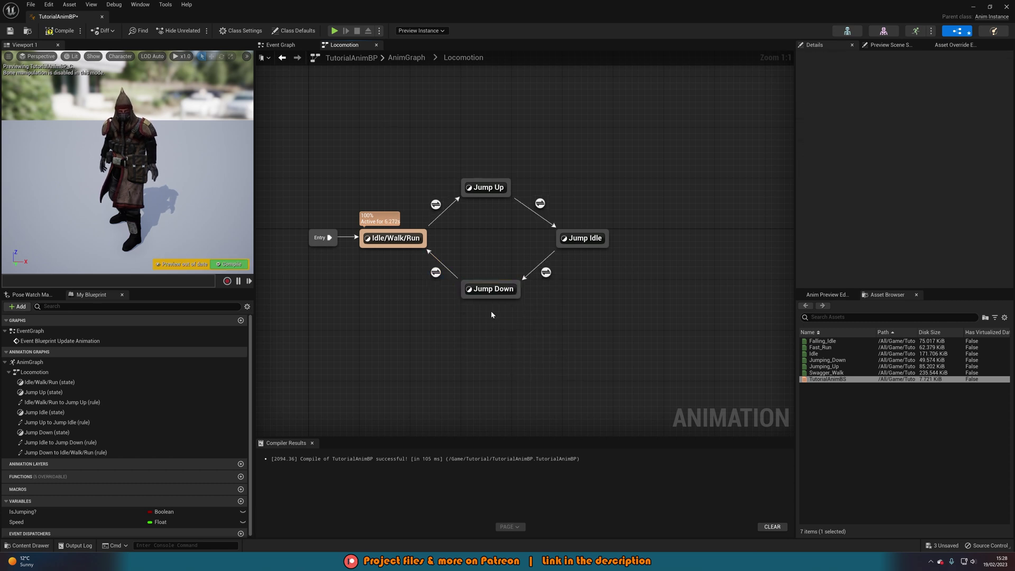
key(ctrl+s)
Step: In the Event Graph, add a Get Velocity node from Try Get Pawn Owner
click(280, 46)
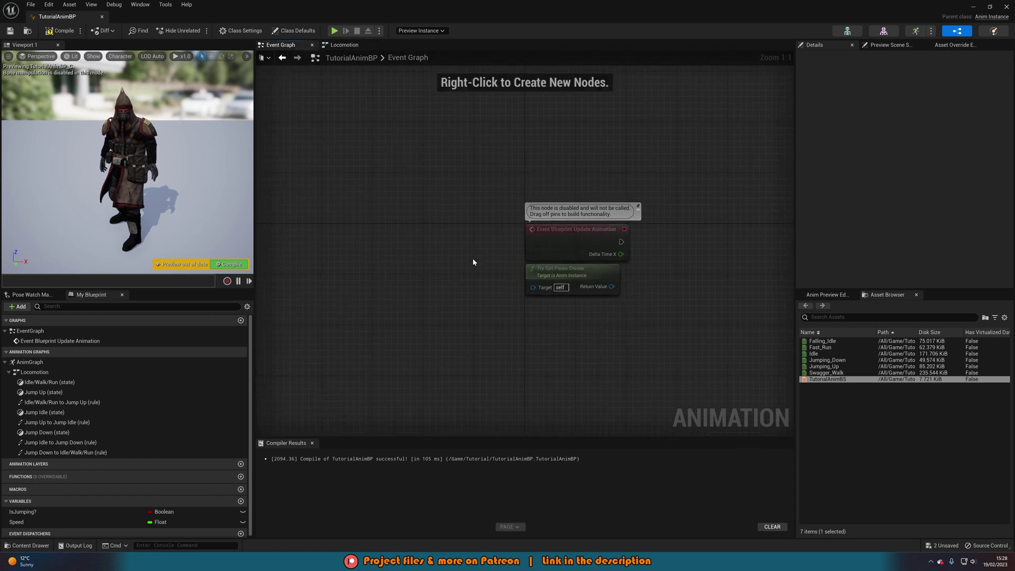
right_drag(457, 247, 318, 227)
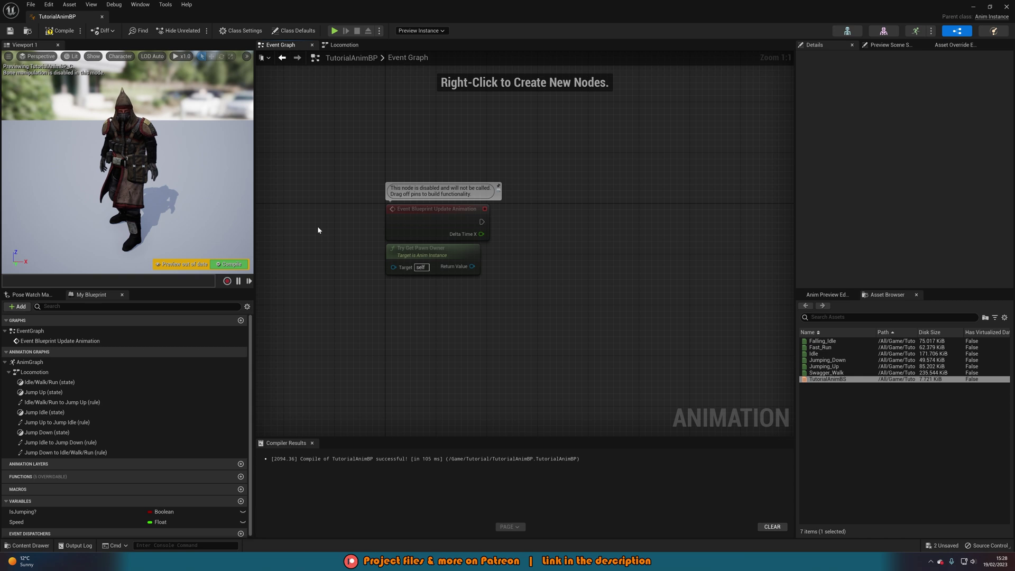
right_drag(512, 279, 453, 294)
drag(413, 281, 459, 285)
text(get velo)
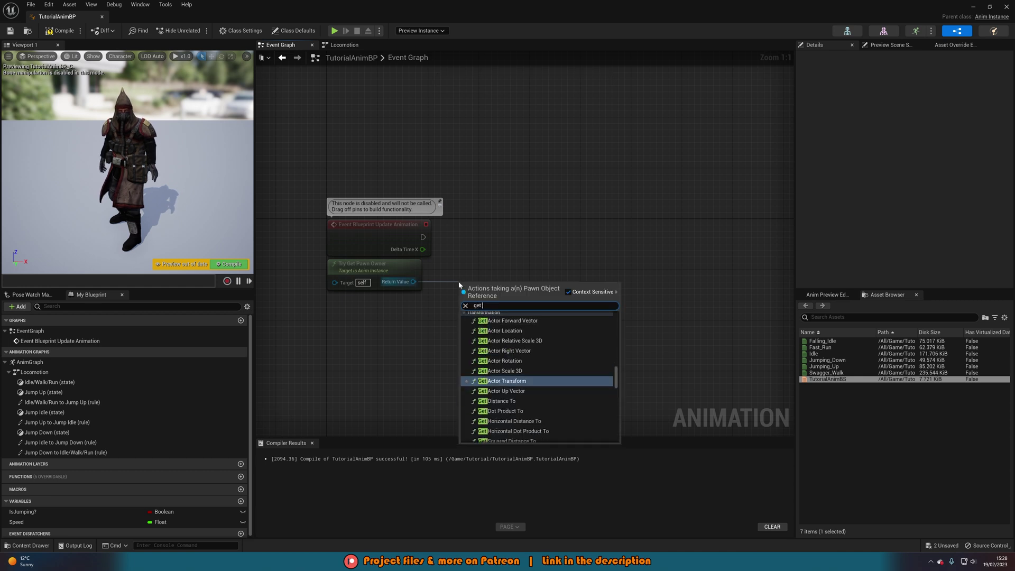
key(Return)
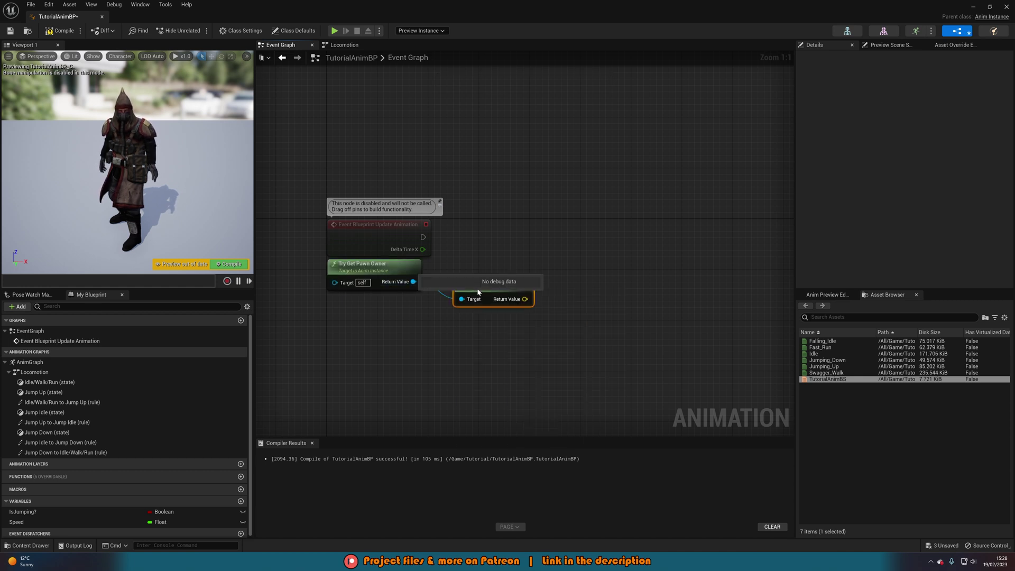
mouse_move(481, 291)
mouse_down()
mouse_move(469, 272)
mouse_move(467, 299)
mouse_up()
click(437, 280)
click(496, 255)
Step: Add a Vector Length node fed by Get Velocity
right_drag(498, 254, 437, 281)
drag(452, 325, 477, 326)
text(vector)
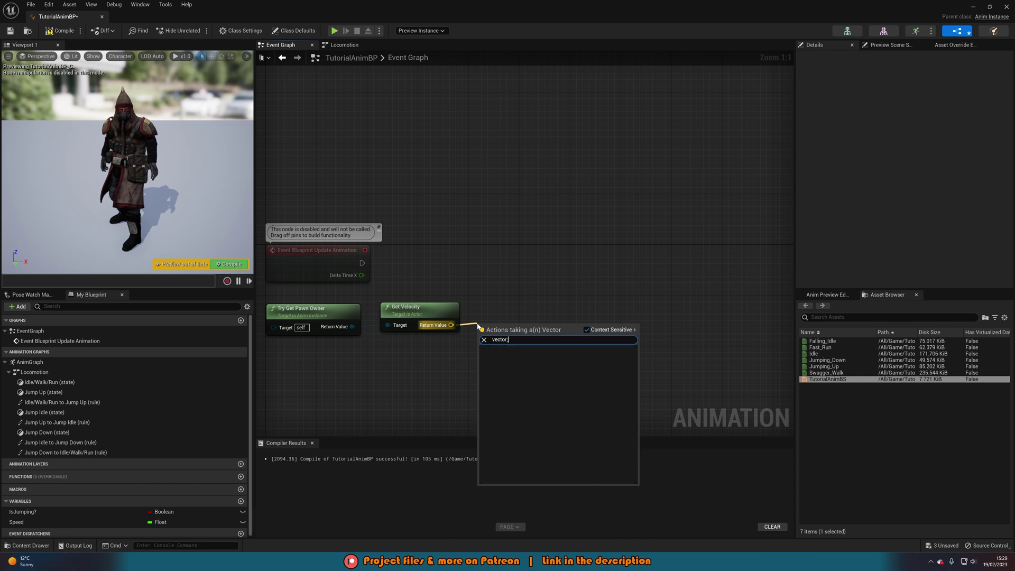
text(le)
key(Up)
key(Up)
key(Up)
key(Return)
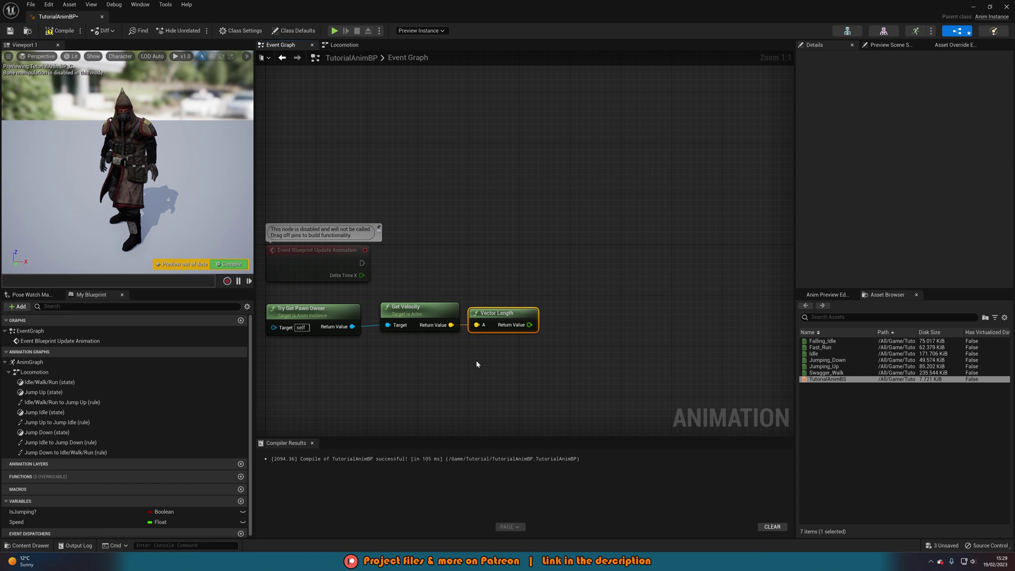
click(458, 379)
Step: Add a SET Speed node run by Event Blueprint Update Animation
drag(182, 522, 529, 325)
drag(585, 262, 363, 263)
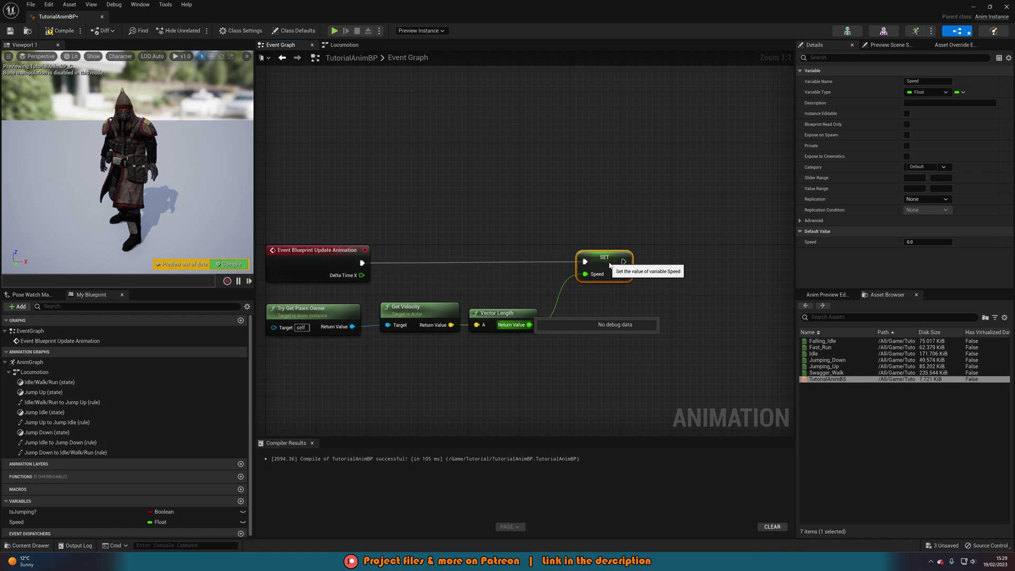
drag(610, 268, 609, 262)
click(436, 226)
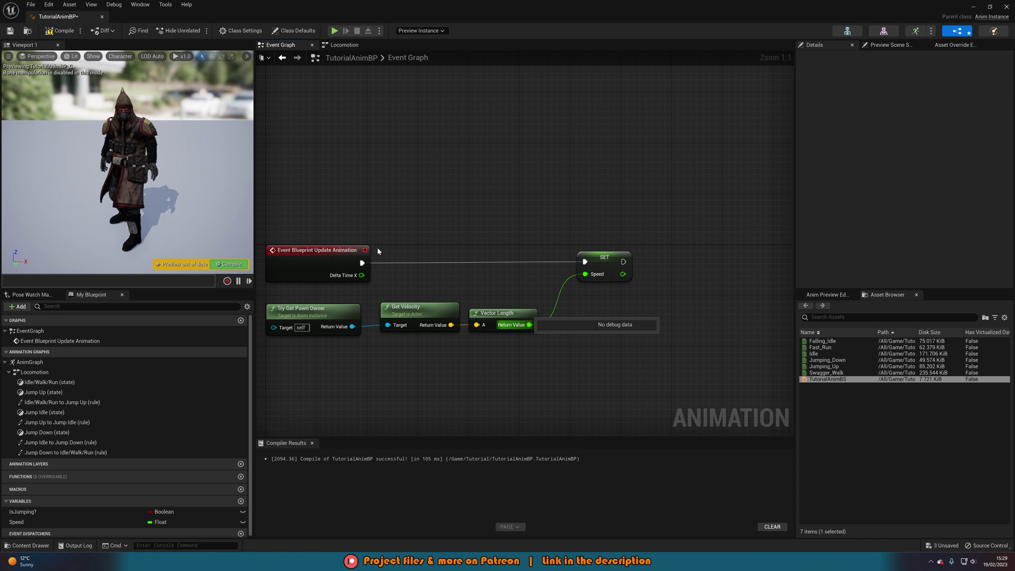
right_drag(522, 378, 535, 365)
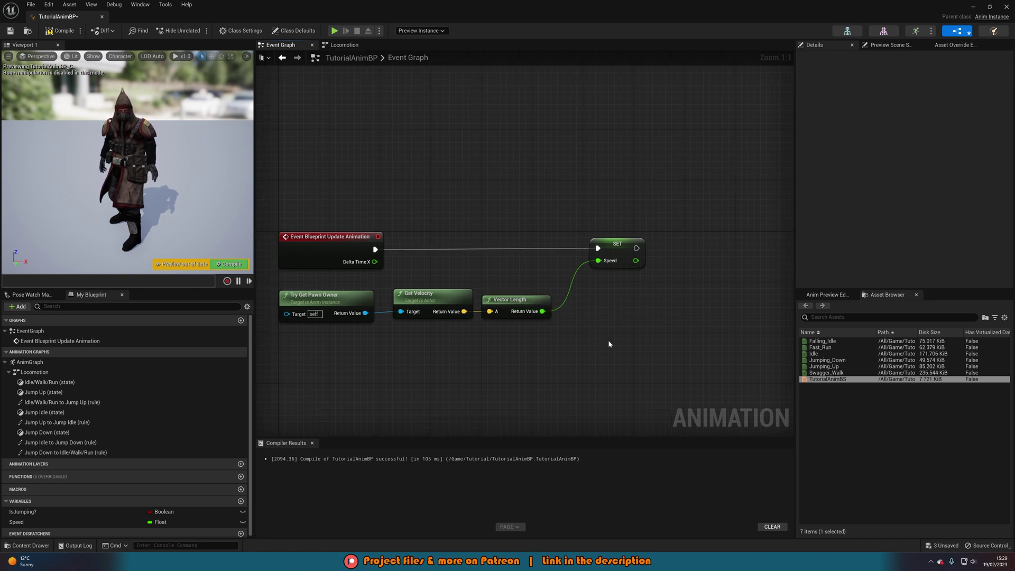
Step: Add Get Movement Component from the pawn owner and an Is Falling node from it
right_drag(609, 341, 582, 334)
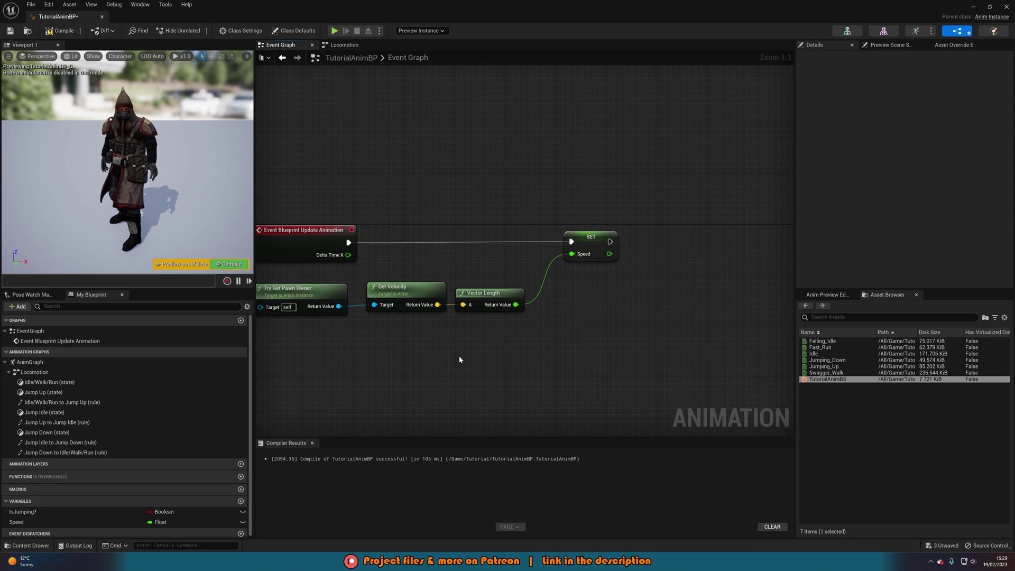
drag(338, 306, 428, 354)
text(get movement)
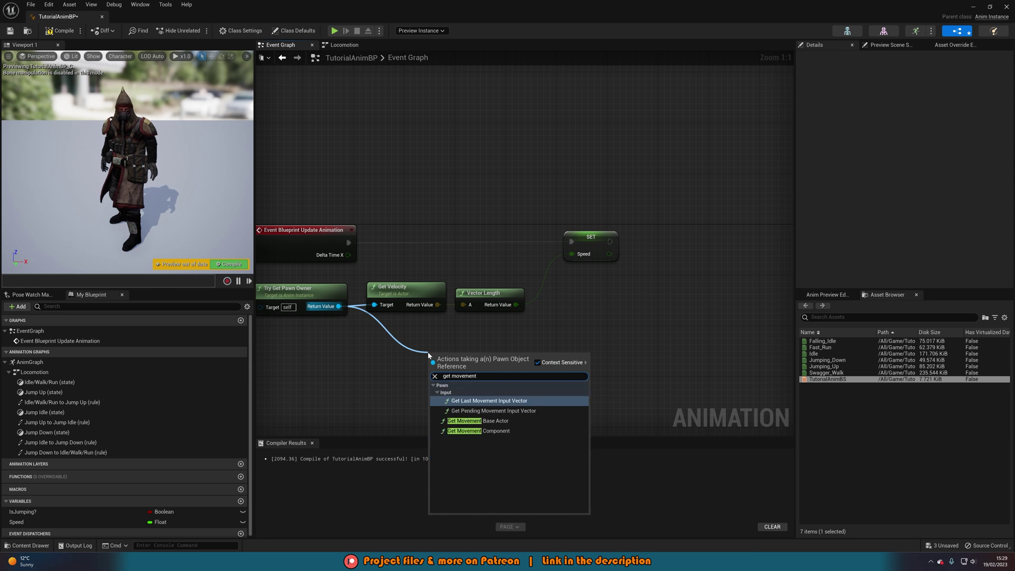
click(478, 430)
drag(502, 374, 566, 372)
text(is falling)
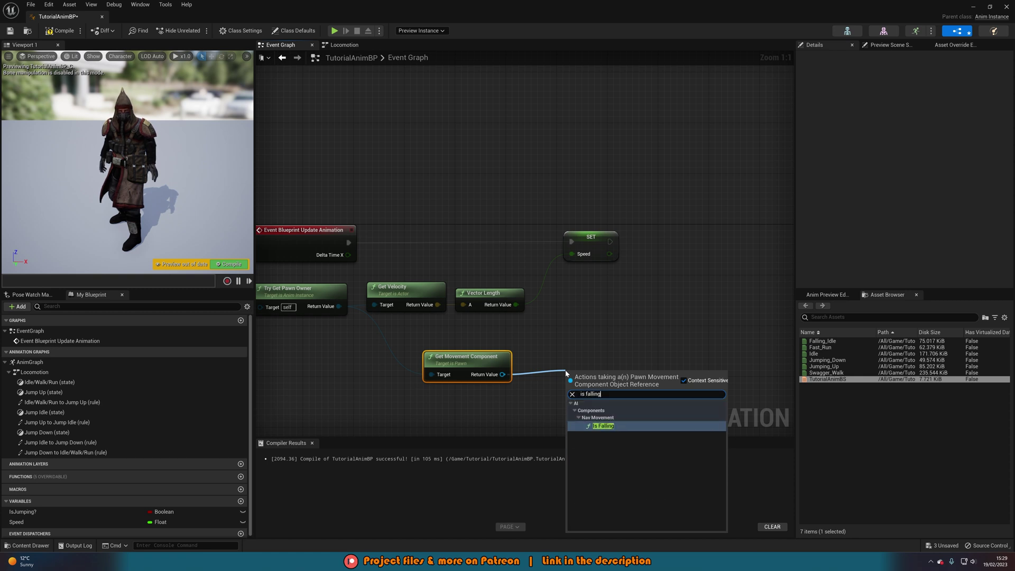
click(603, 423)
drag(601, 374, 576, 362)
Step: Add a SET IsJumping? node after SET Speed, fed by Is Falling
click(180, 511)
alt+drag(180, 511, 725, 241)
drag(610, 242, 630, 374)
drag(560, 357, 548, 358)
click(601, 321)
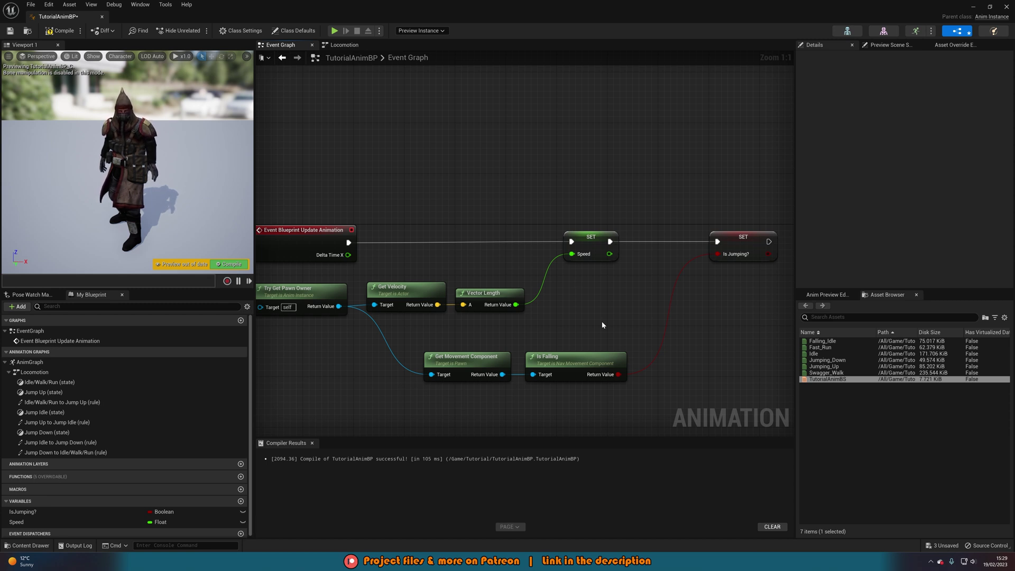
Step: Compile, save and close the animation blueprint
click(59, 31)
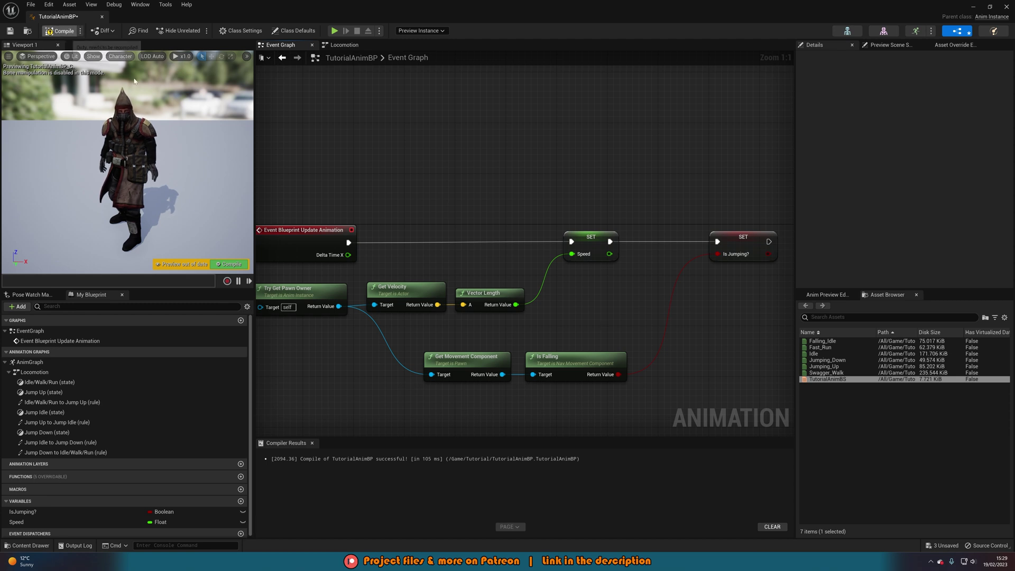
click(9, 31)
scroll(514, 186, down, 1)
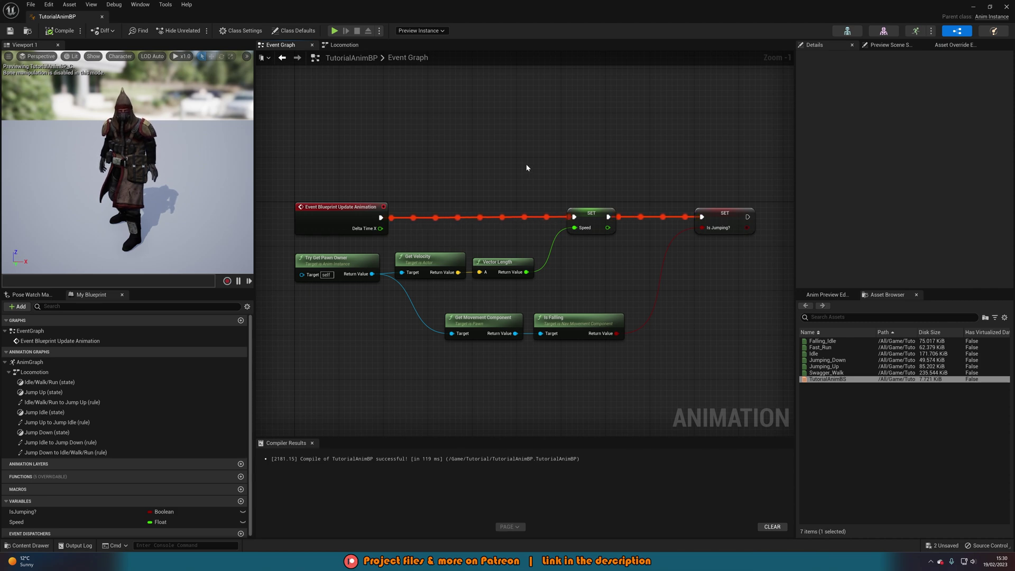
click(1007, 8)
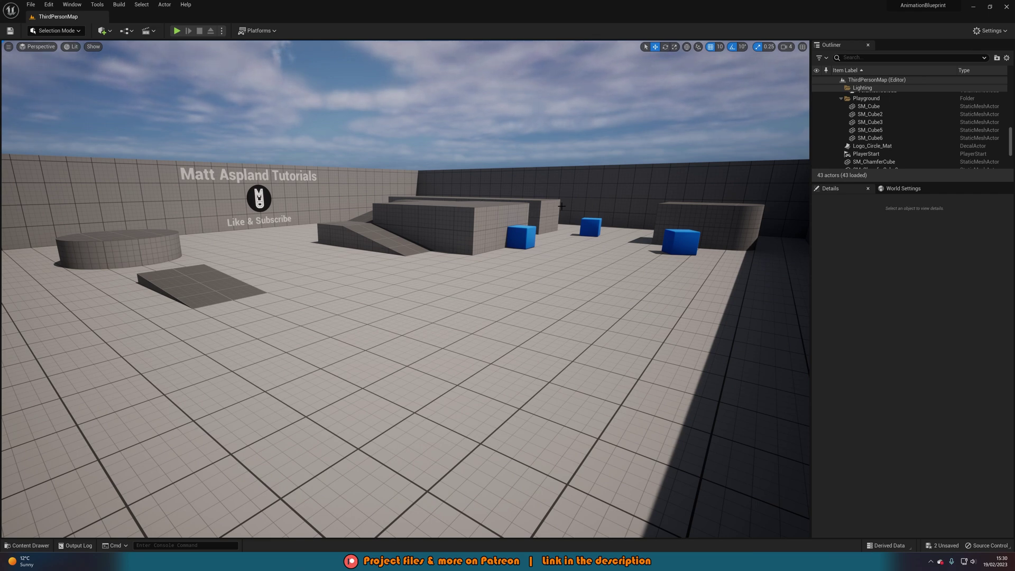
Step: Open the character from the third-person Blueprints folder and select its mesh component
key(ctrl+space)
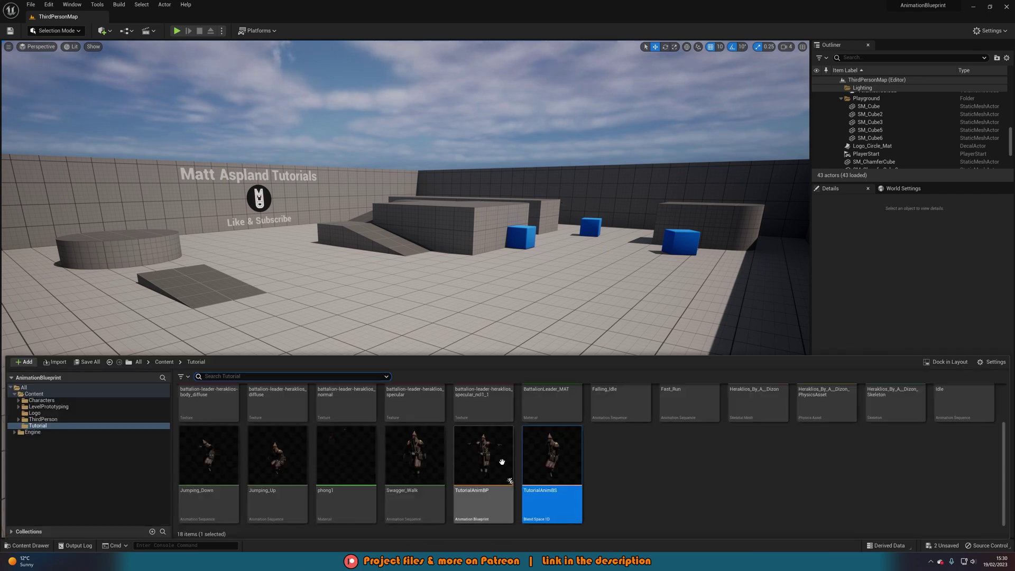
click(165, 363)
double_click(210, 426)
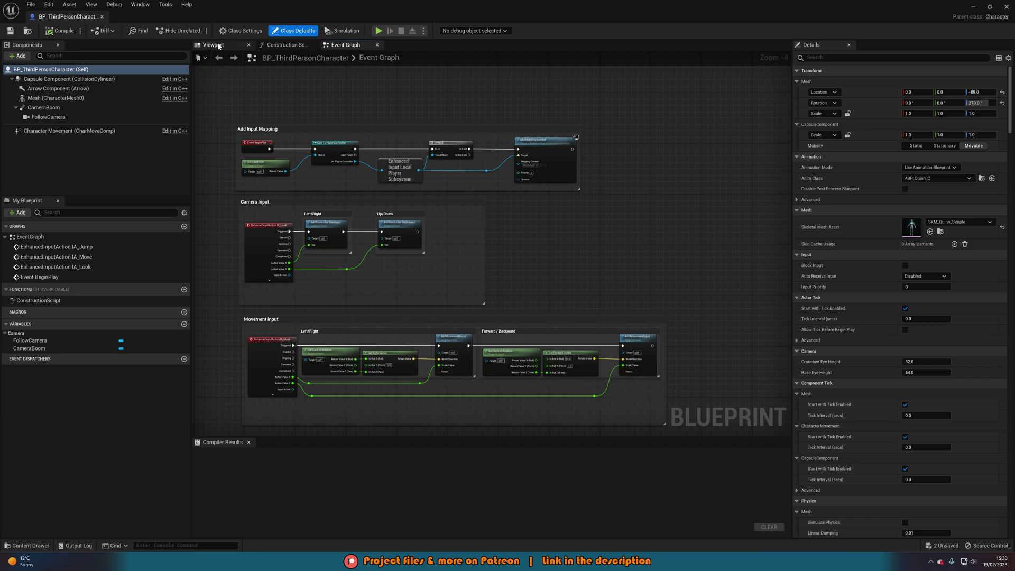
click(214, 45)
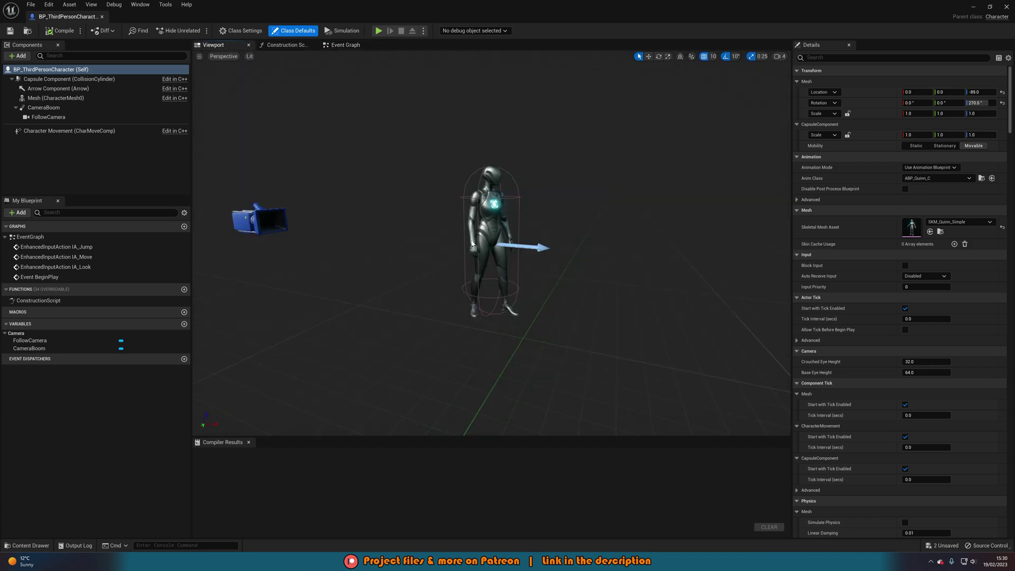
click(490, 227)
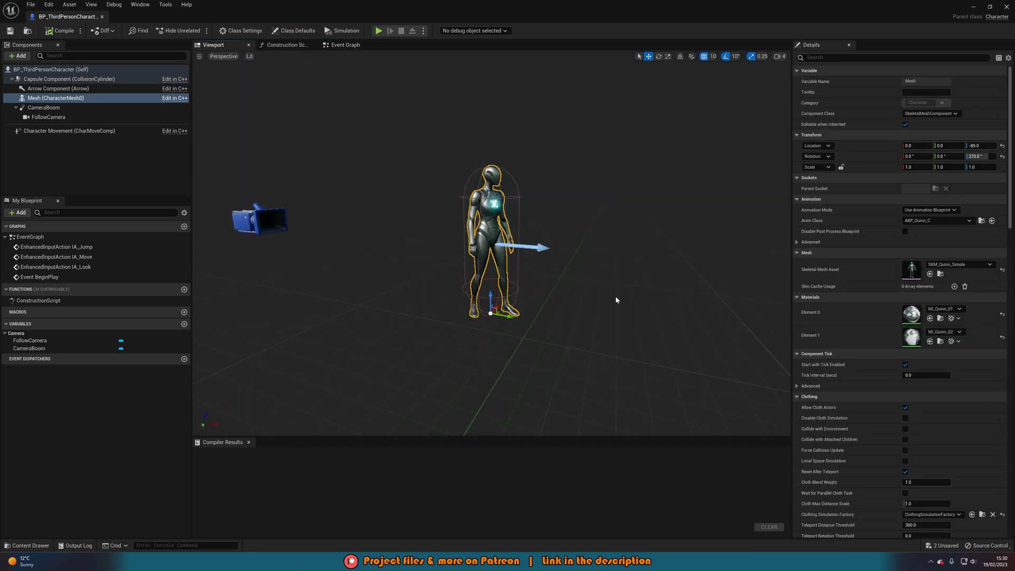
Step: Set the character's skeletal mesh to Heraklios
click(952, 264)
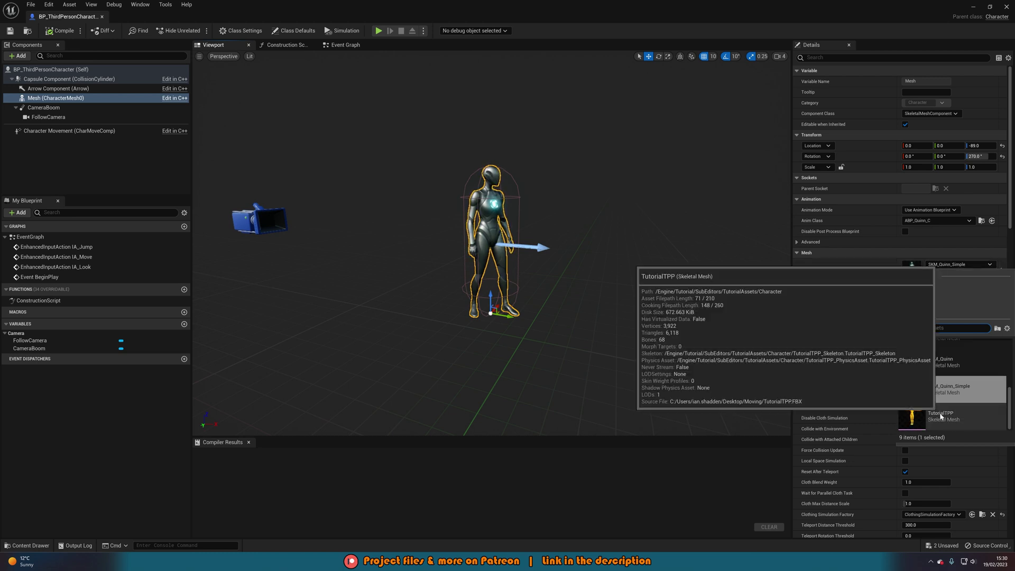
scroll(955, 394, up, 2)
scroll(955, 394, up, 3)
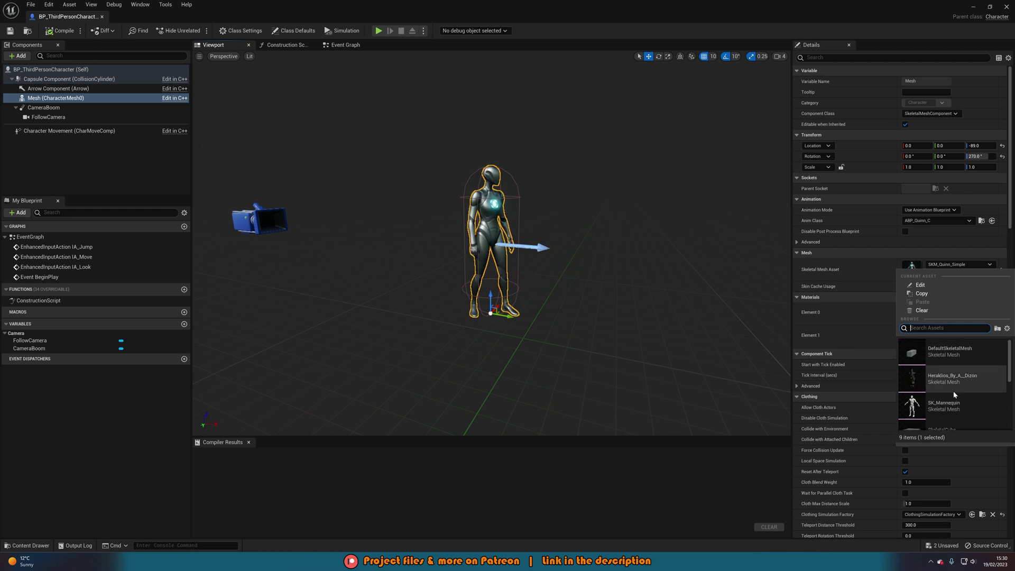
click(945, 384)
right_drag(512, 225, 449, 215)
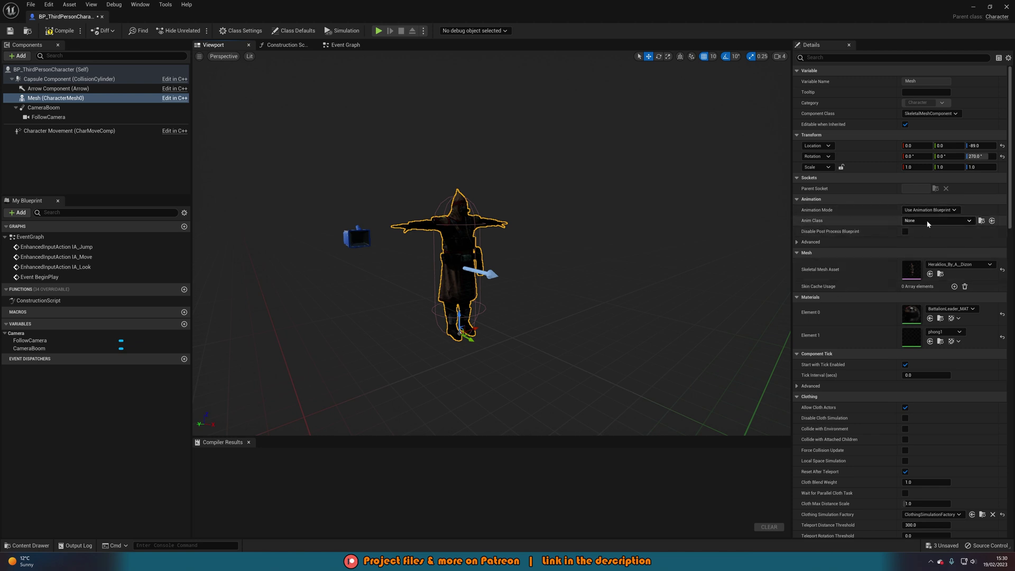
Step: Assign TutorialAnimBP as the mesh's anim class and compile the character blueprint
click(928, 221)
text(tuto)
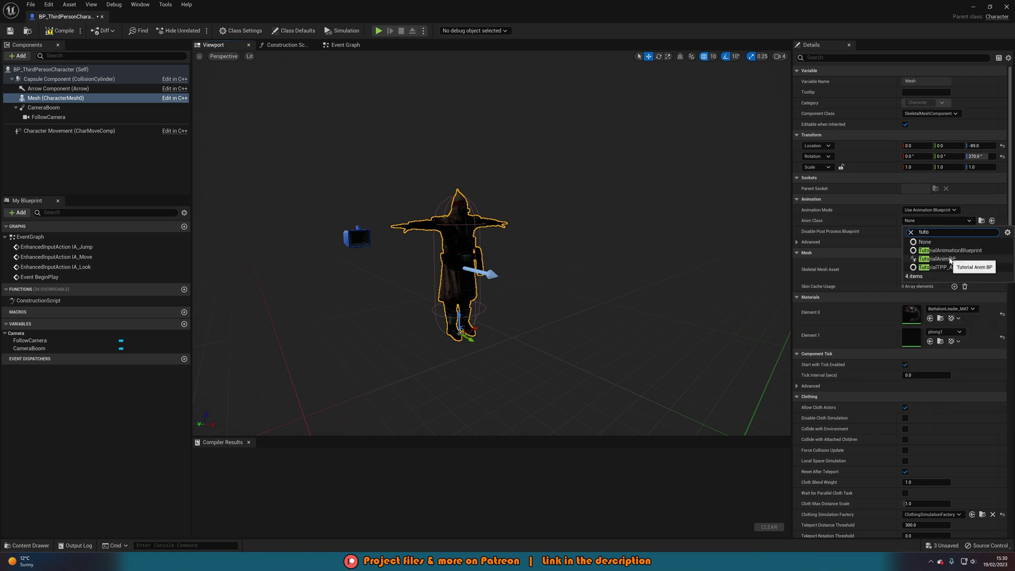
click(947, 259)
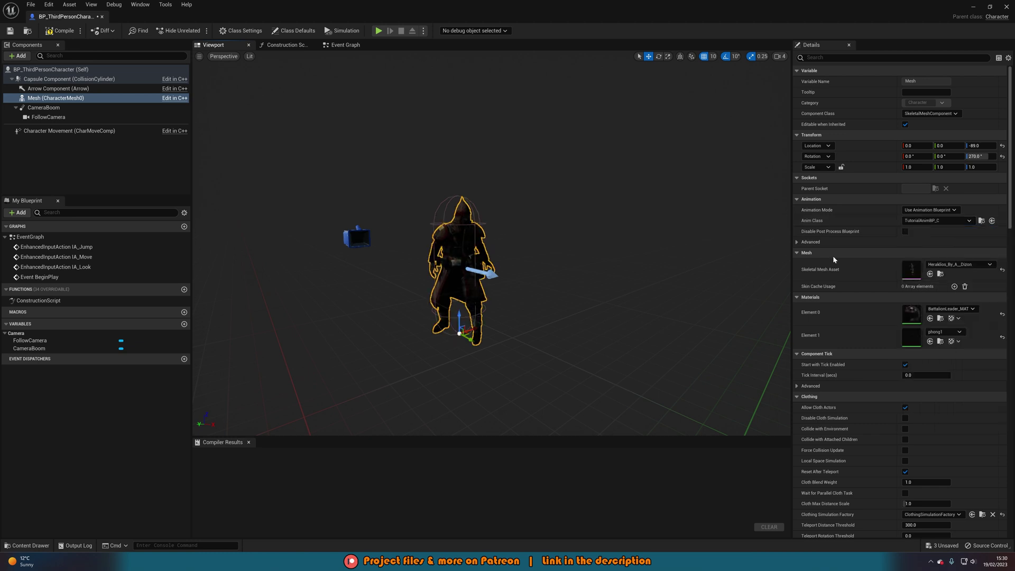
click(60, 30)
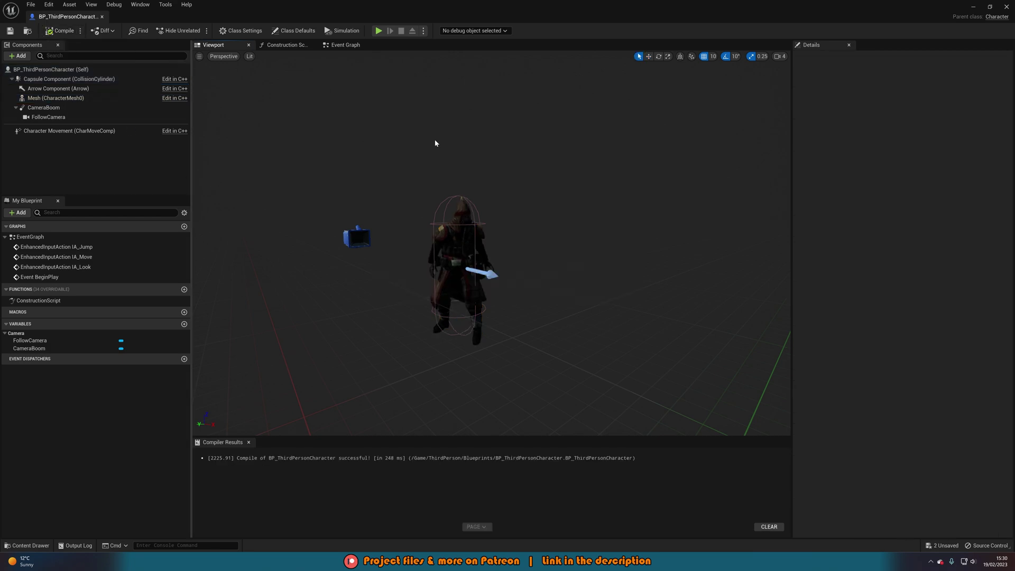
click(1007, 8)
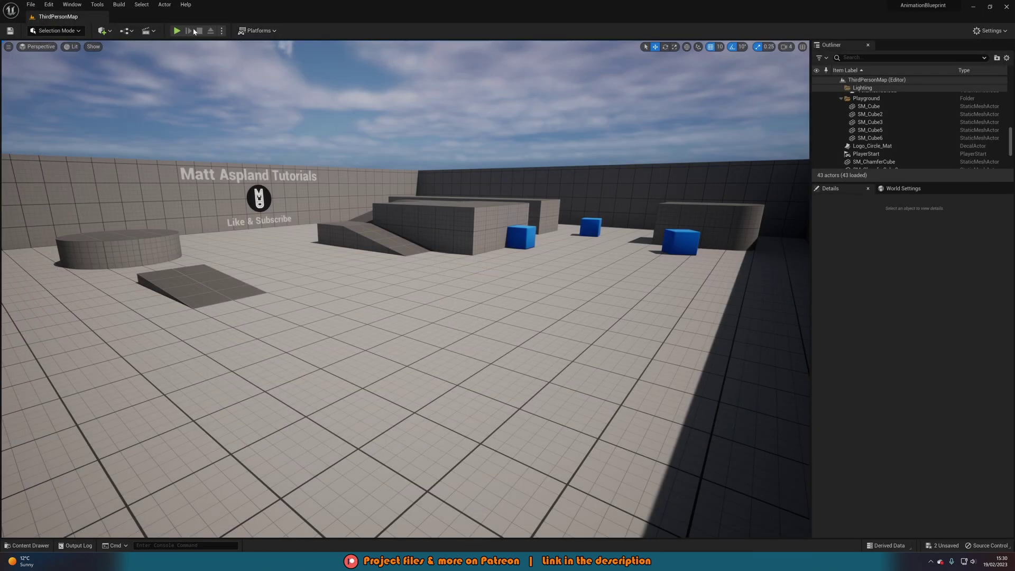
click(179, 31)
click(462, 185)
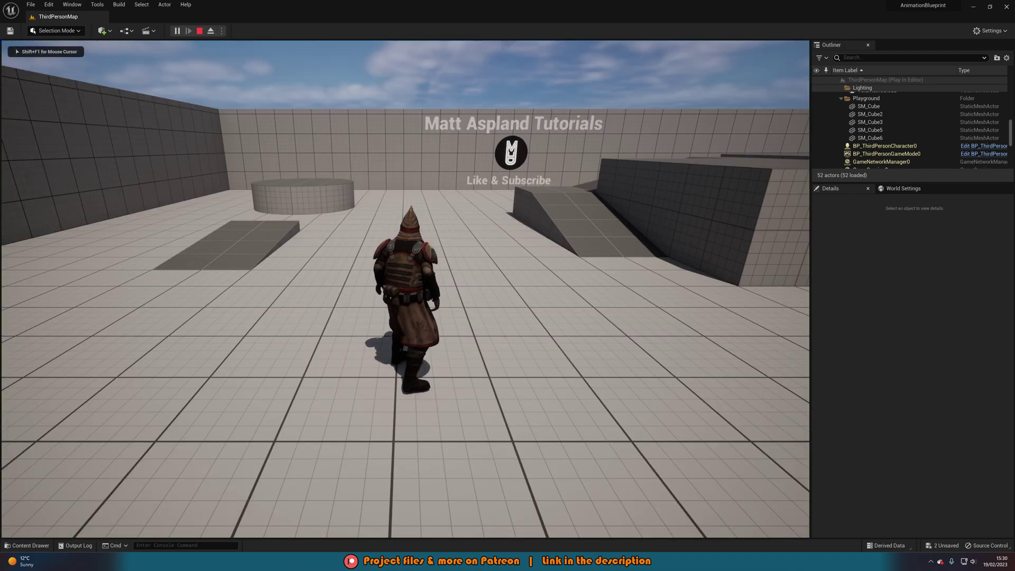
key(w)
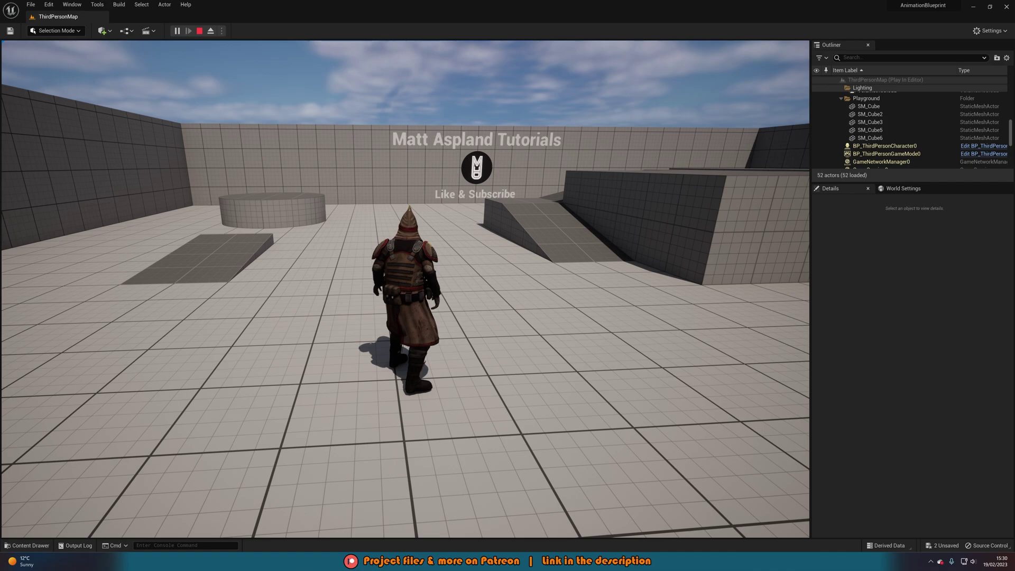
key(w)
key(w)
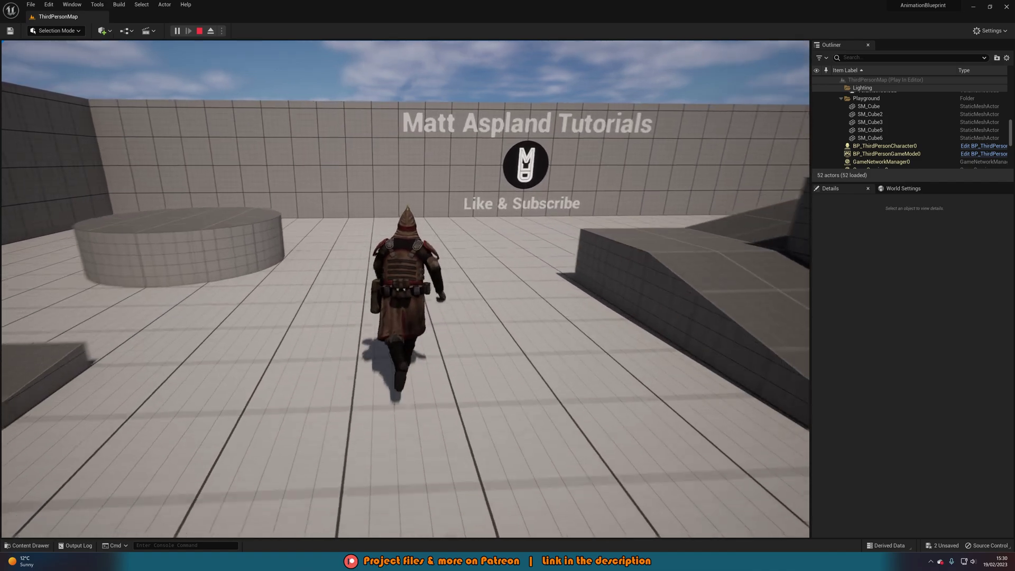
key(w)
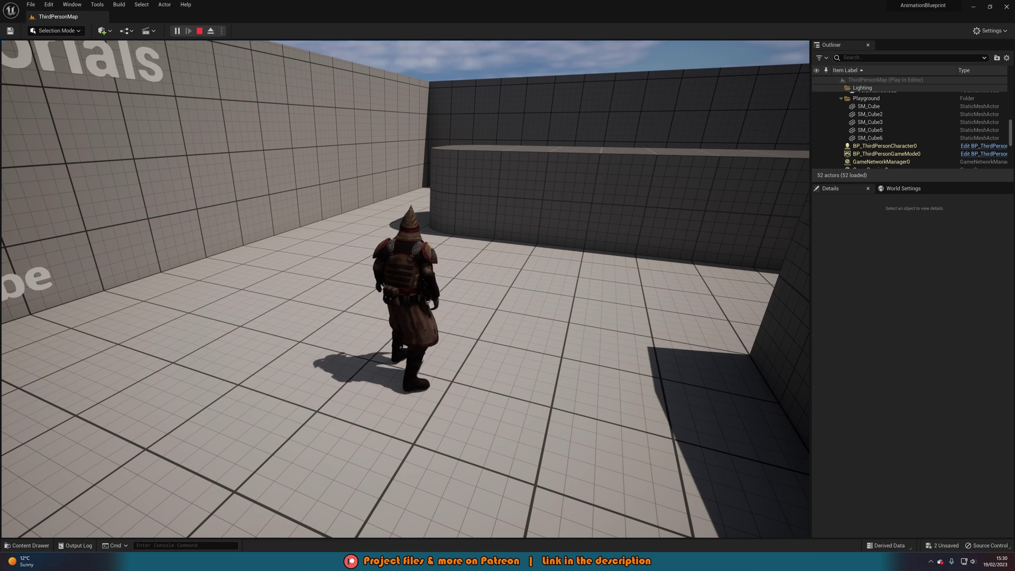
key(Escape)
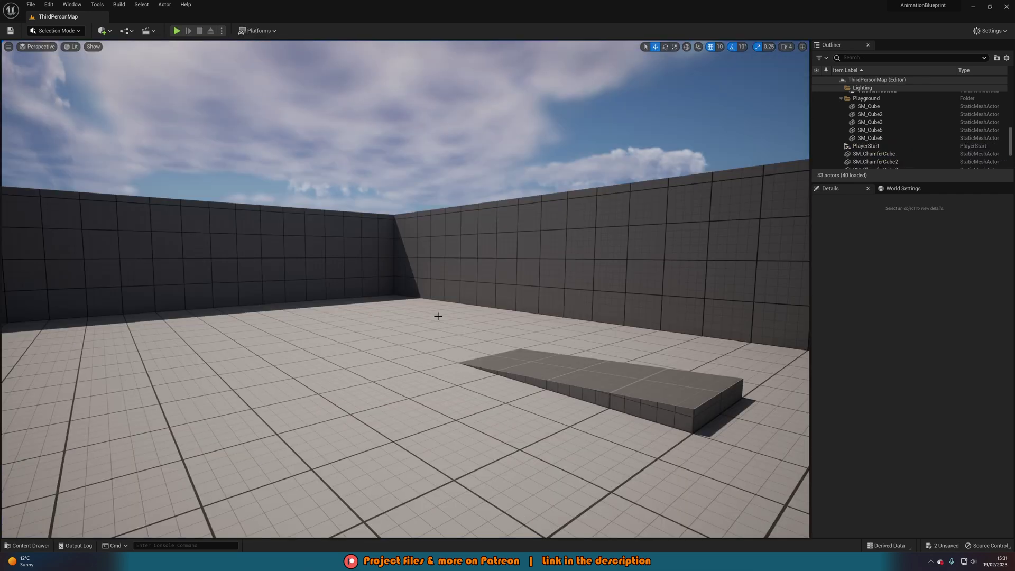
Step: Open BP_ThirdPersonCharacter and set Character Movement's Max Walk Speed to 300
key(ctrl+space)
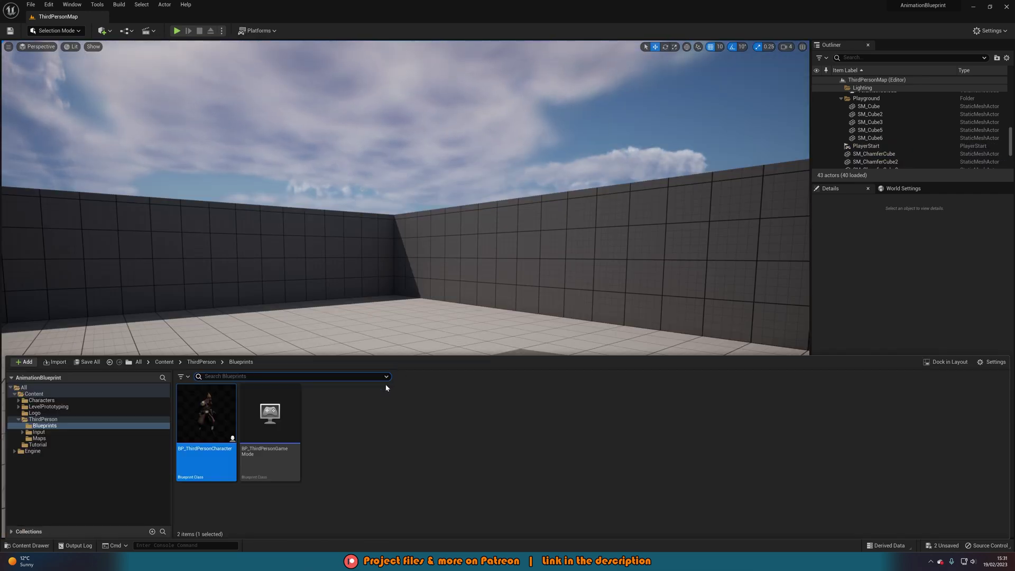
double_click(212, 413)
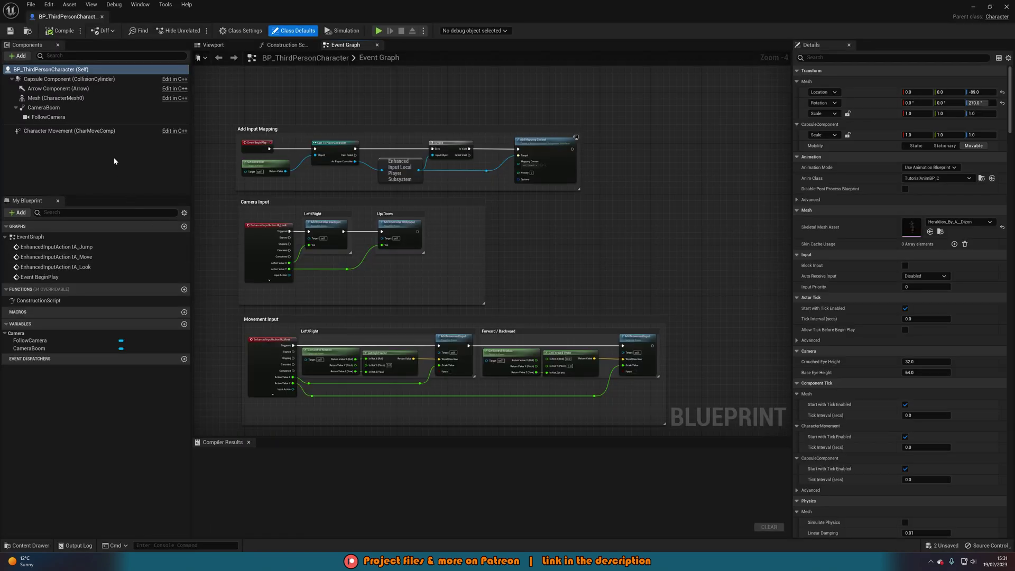
click(103, 130)
click(893, 58)
text(max walk)
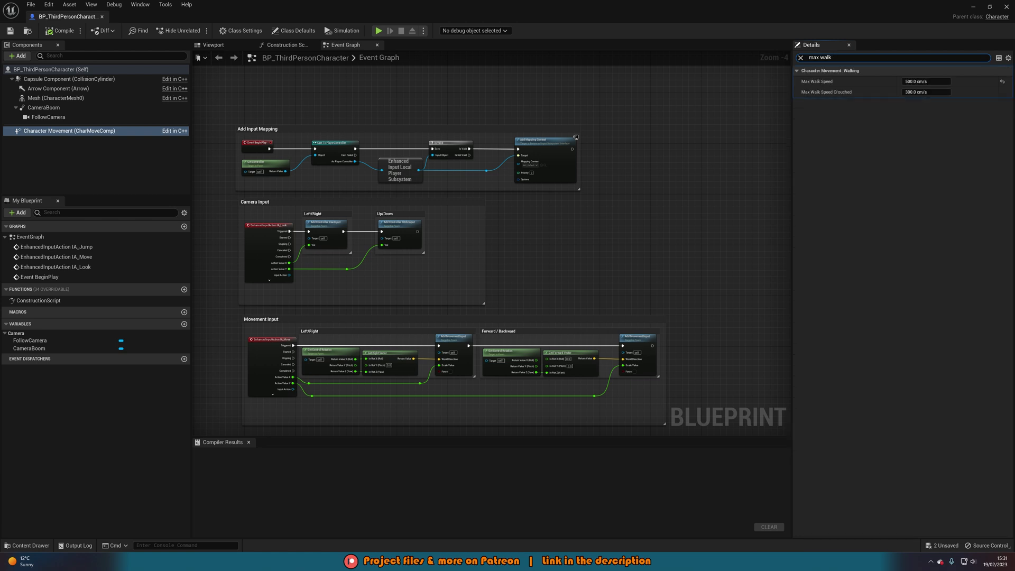
click(925, 81)
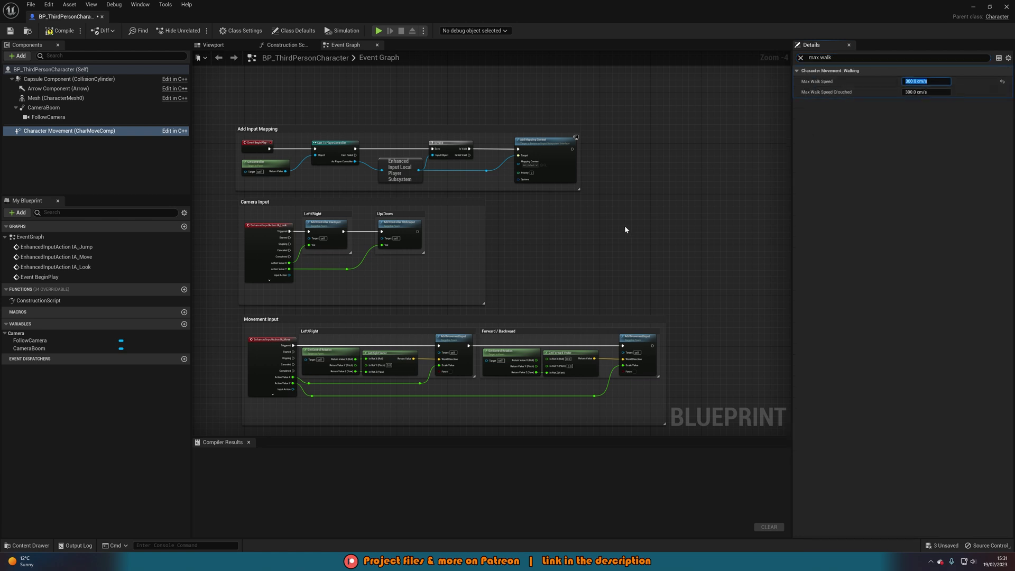
Step: Add a Left Shift key event to the Event Graph
right_drag(632, 253, 307, 303)
scroll(471, 171, up, 4)
right_drag(470, 170, 409, 198)
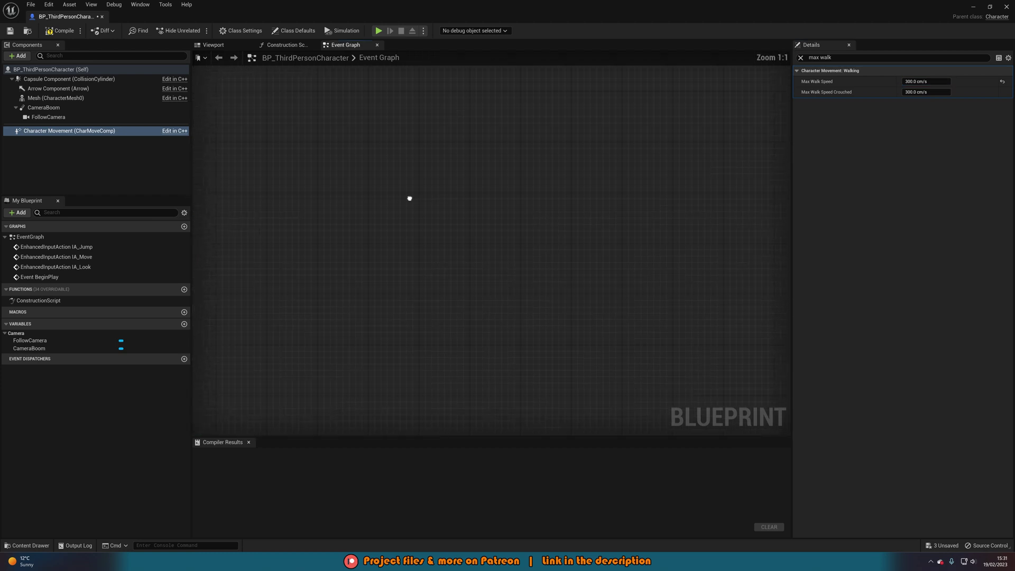
right_click(383, 208)
text(left shift)
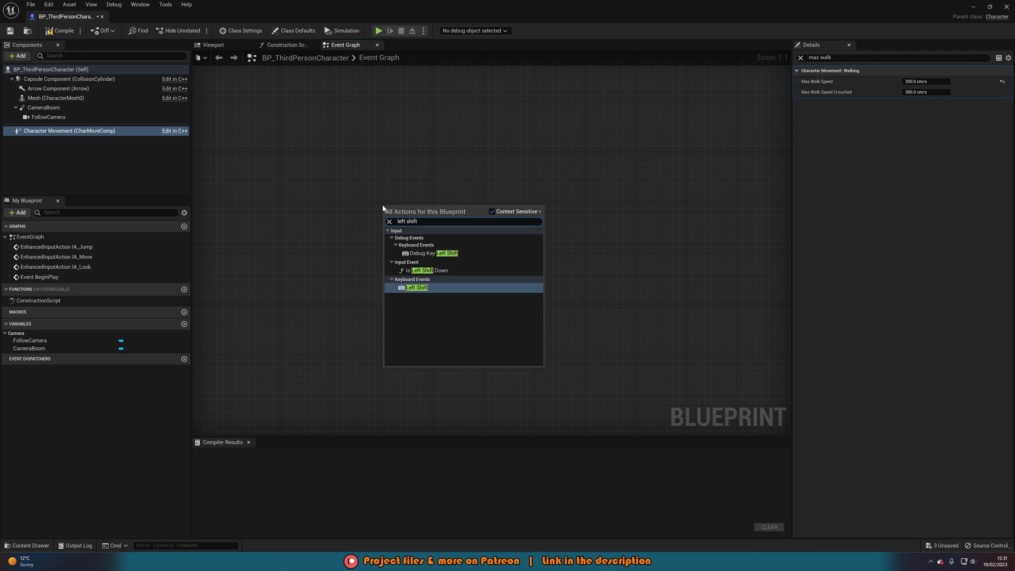
key(Return)
drag(396, 208, 413, 217)
Step: Add a SET Max Walk Speed node on Character Movement, run on Left Shift Pressed
drag(69, 131, 590, 202)
text(set max walk)
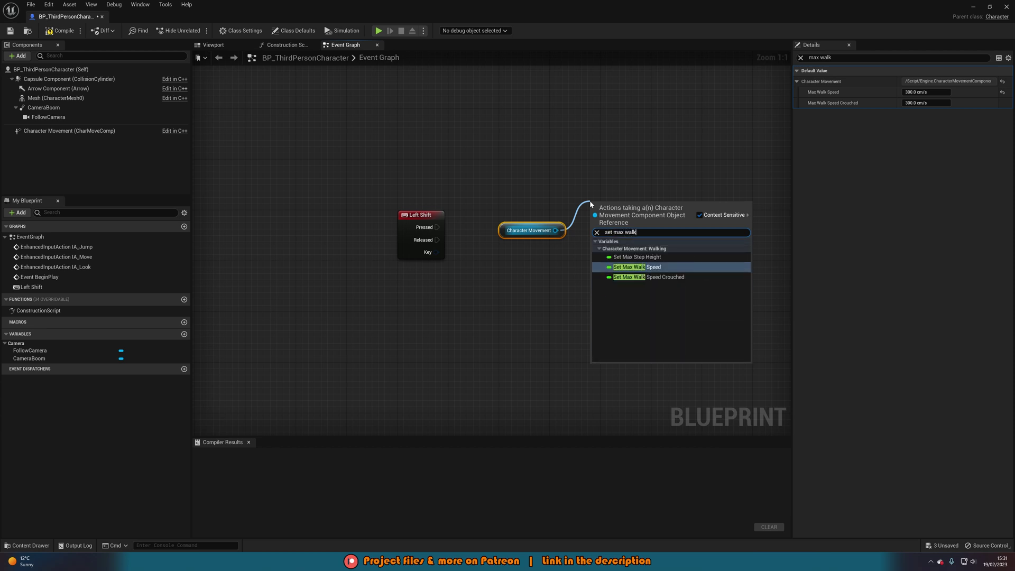
key(Return)
drag(597, 207, 437, 227)
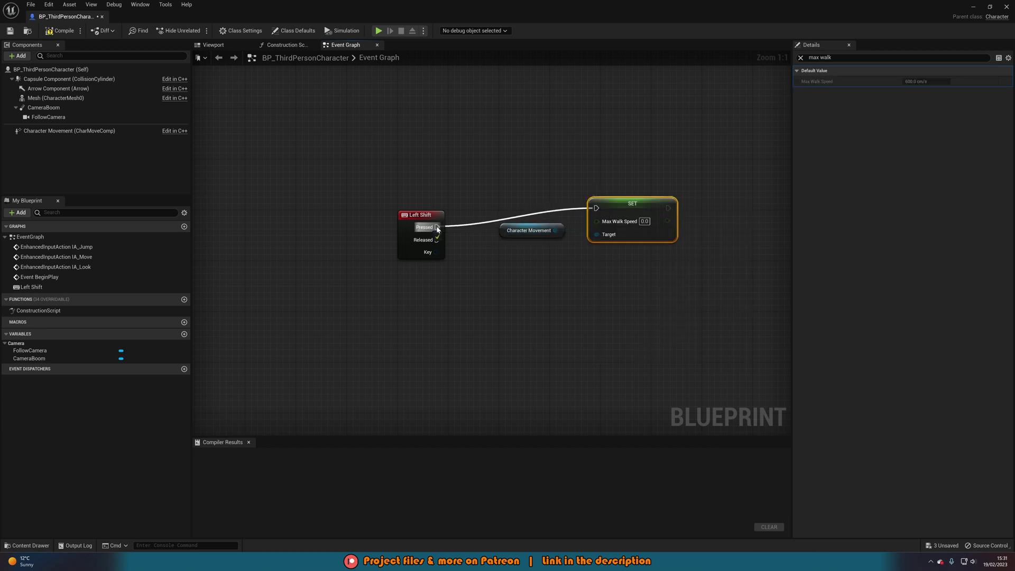
drag(607, 214, 518, 189)
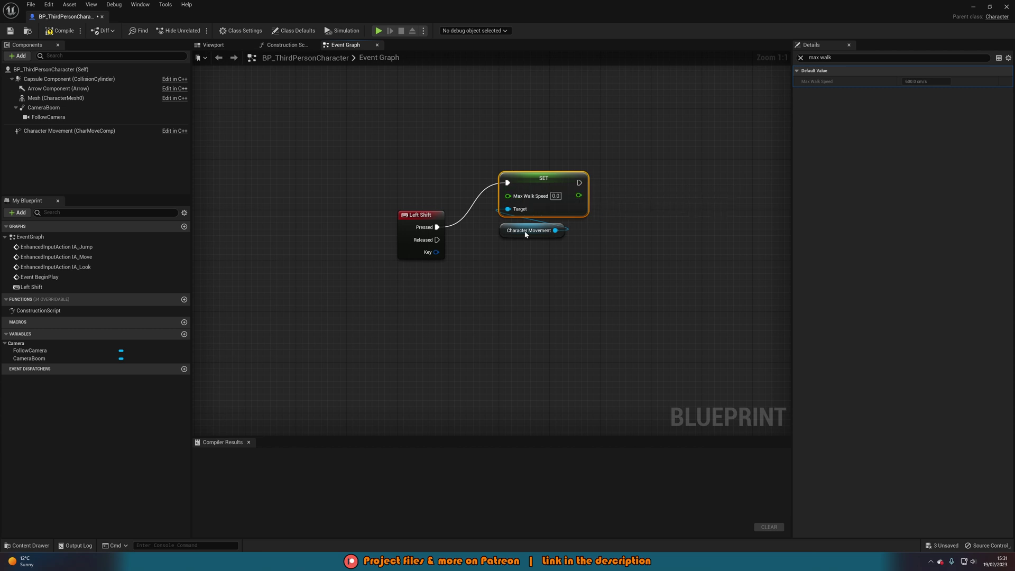
drag(517, 256, 537, 180)
drag(537, 180, 531, 191)
click(471, 269)
Step: Add a second setter for Released, with speeds 600 on press and 300 on release
drag(556, 243, 436, 239)
text(set max walk)
key(Return)
drag(593, 294, 542, 275)
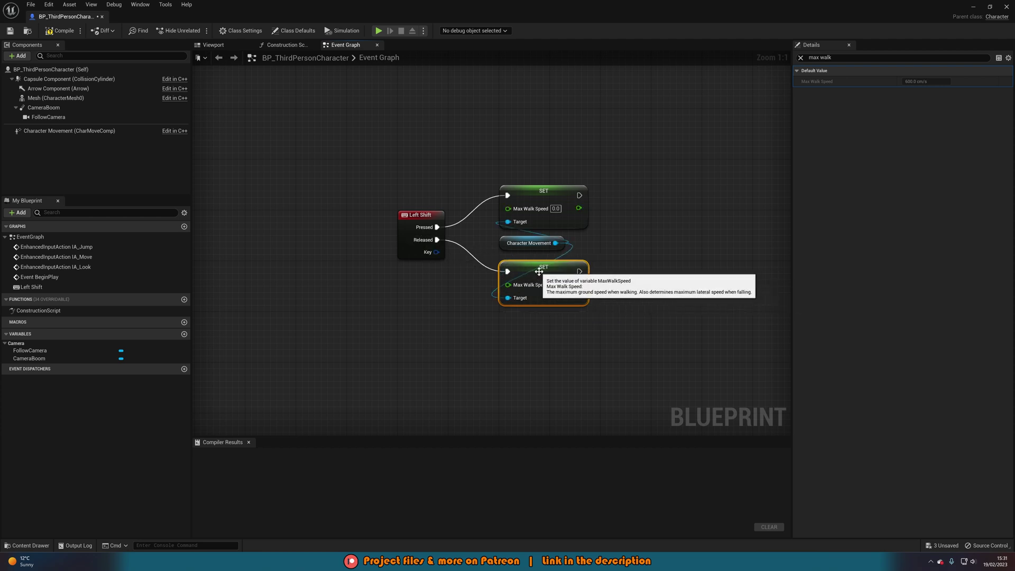
text(600)
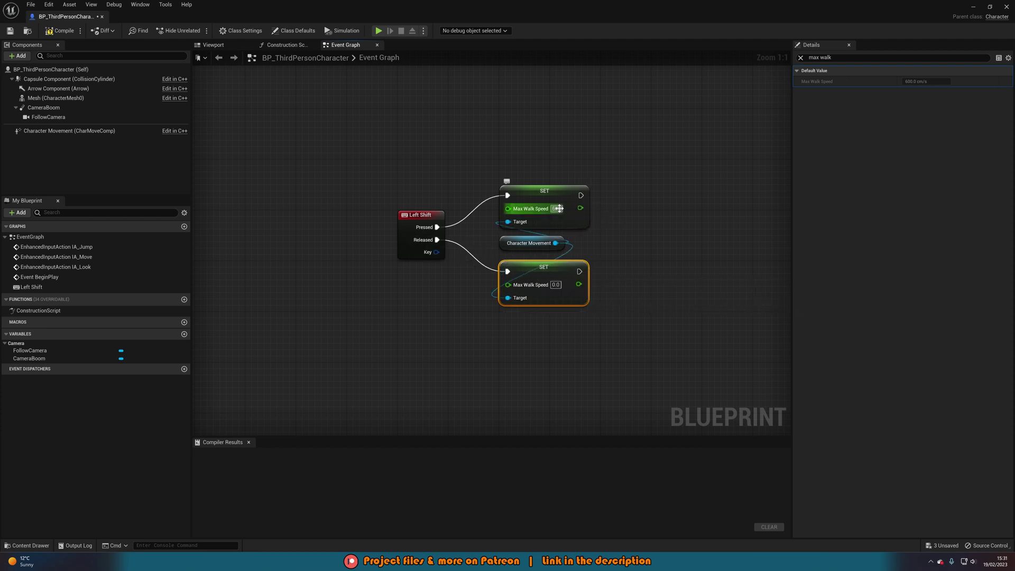
click(555, 285)
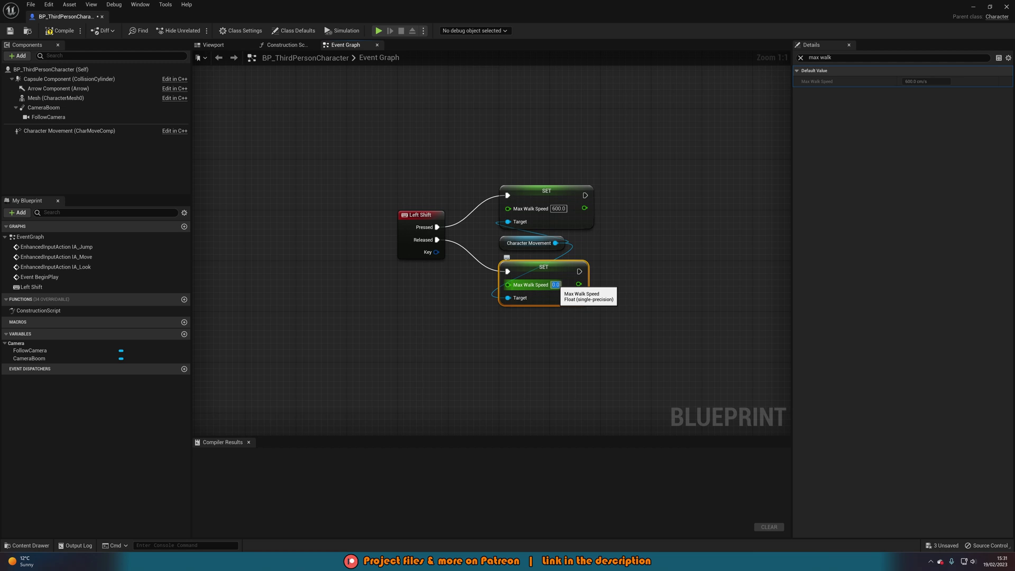
key(Return)
click(499, 338)
Step: Tidy the sprint nodes and compile the character blueprint
drag(497, 340, 539, 206)
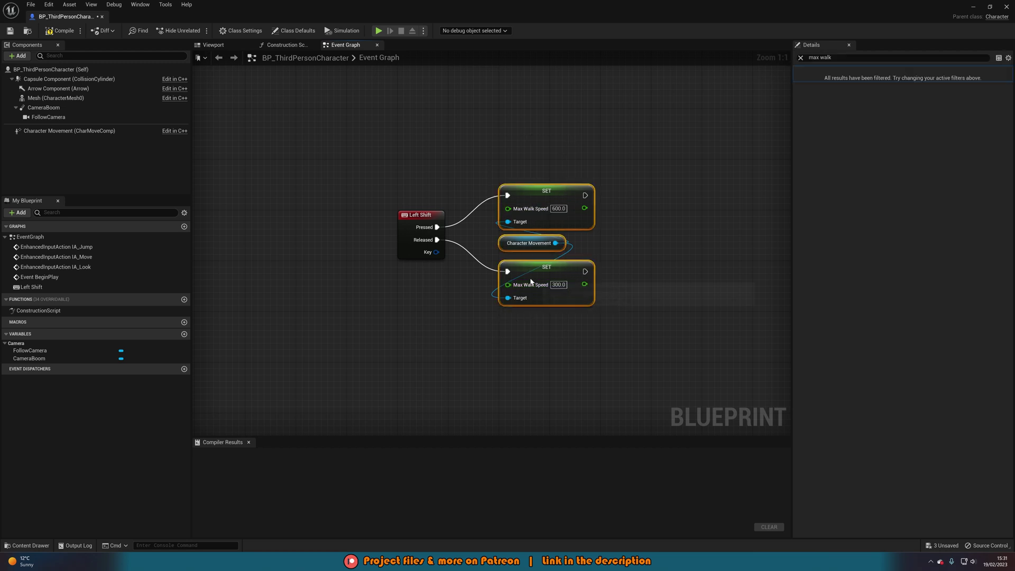
drag(532, 278, 513, 280)
click(245, 162)
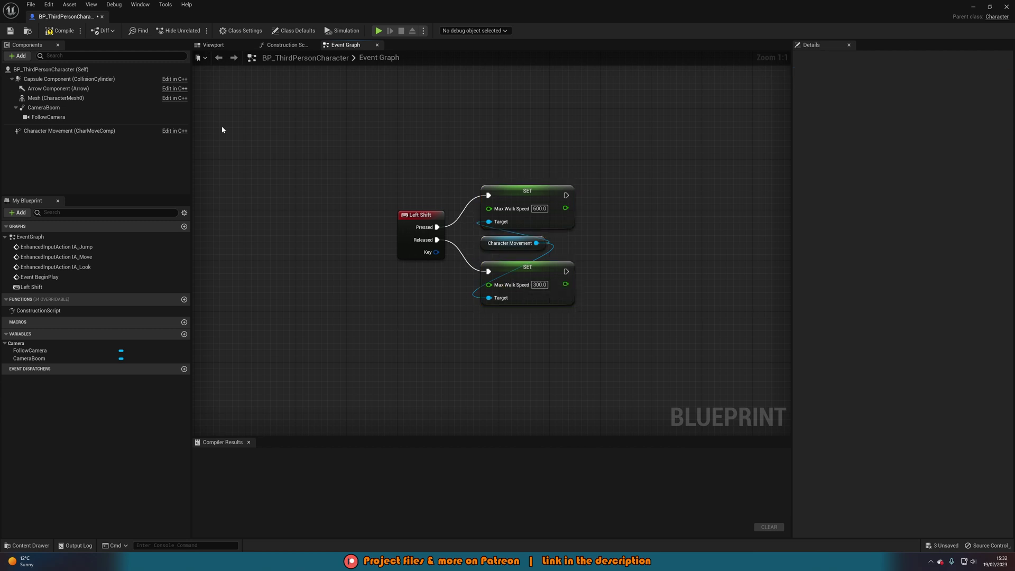
click(60, 31)
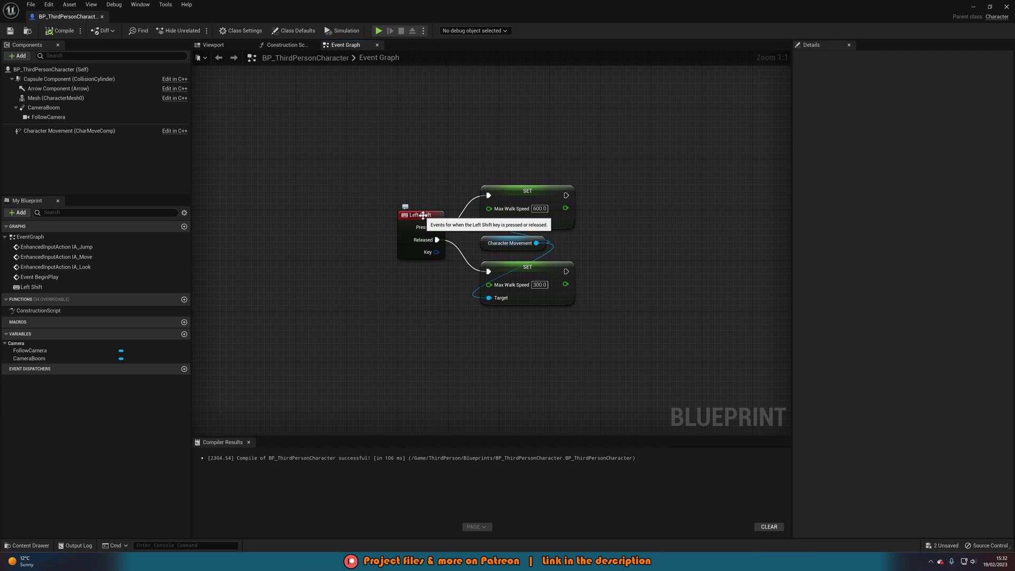
drag(356, 159, 621, 344)
click(622, 347)
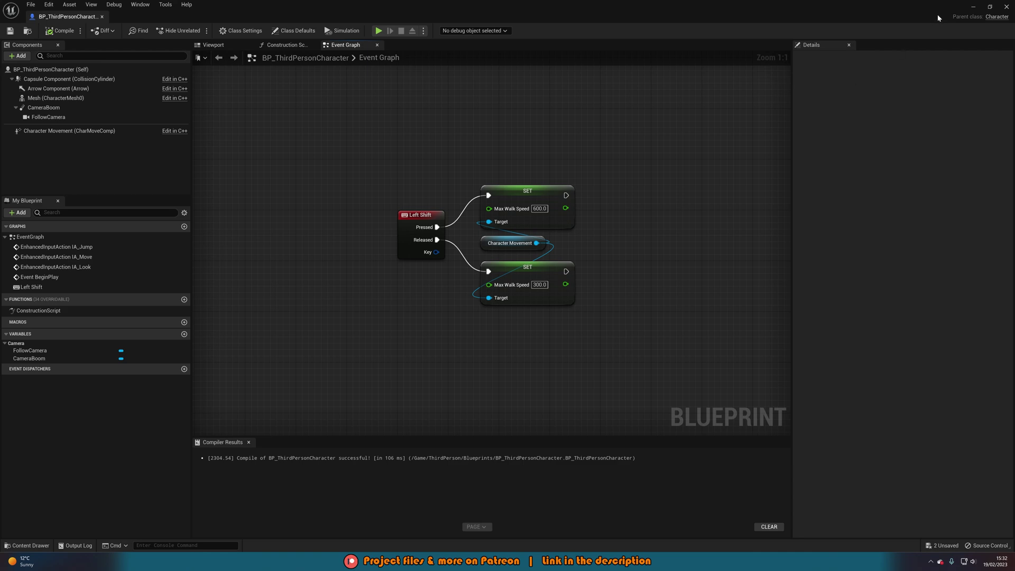
click(973, 7)
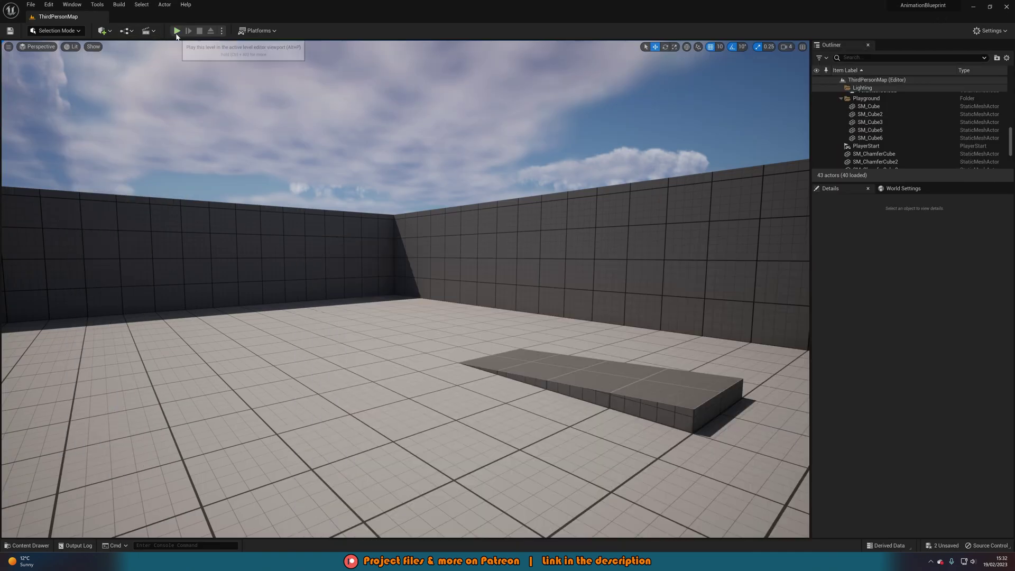
click(177, 31)
key(w)
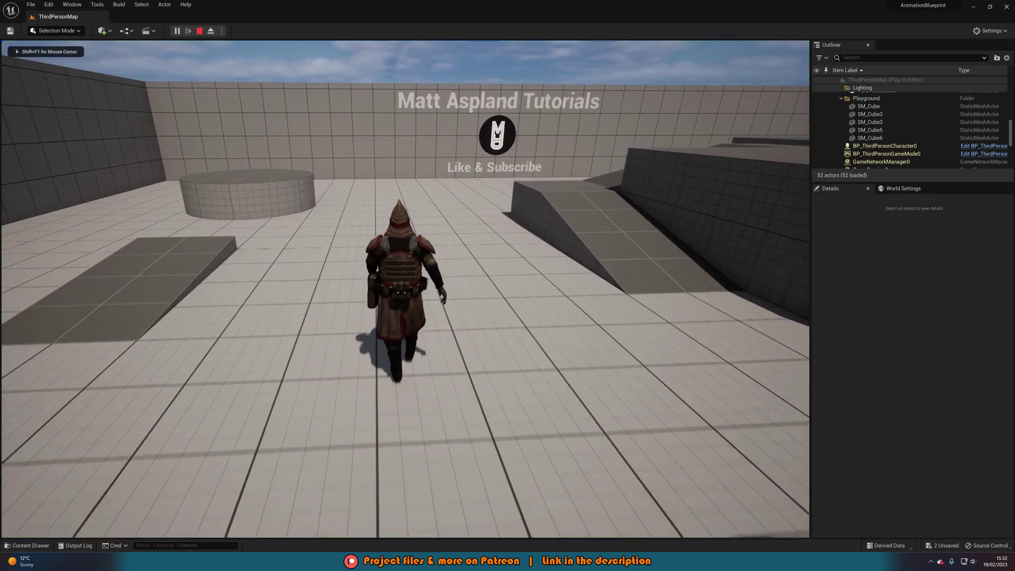
key(w)
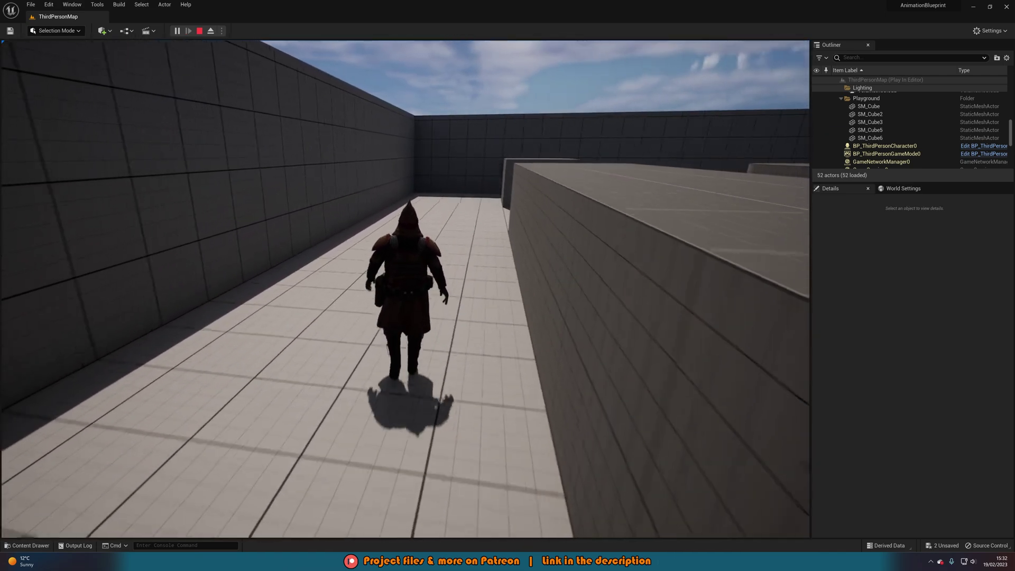
key(Escape)
click(738, 541)
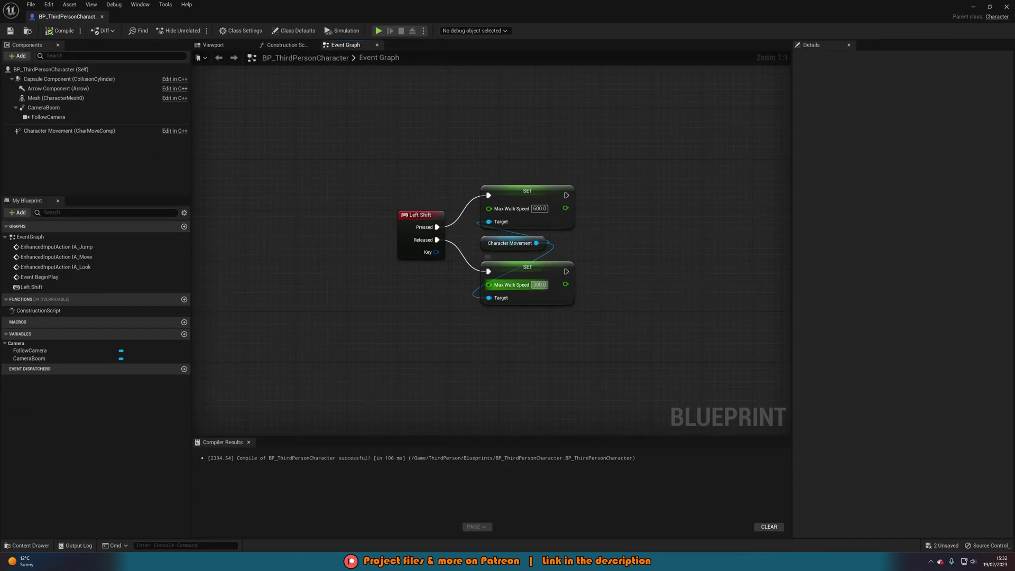
Step: Lower the post-sprint release speed to 150, adjust default Max Walk Speed, and compile
text(1550)
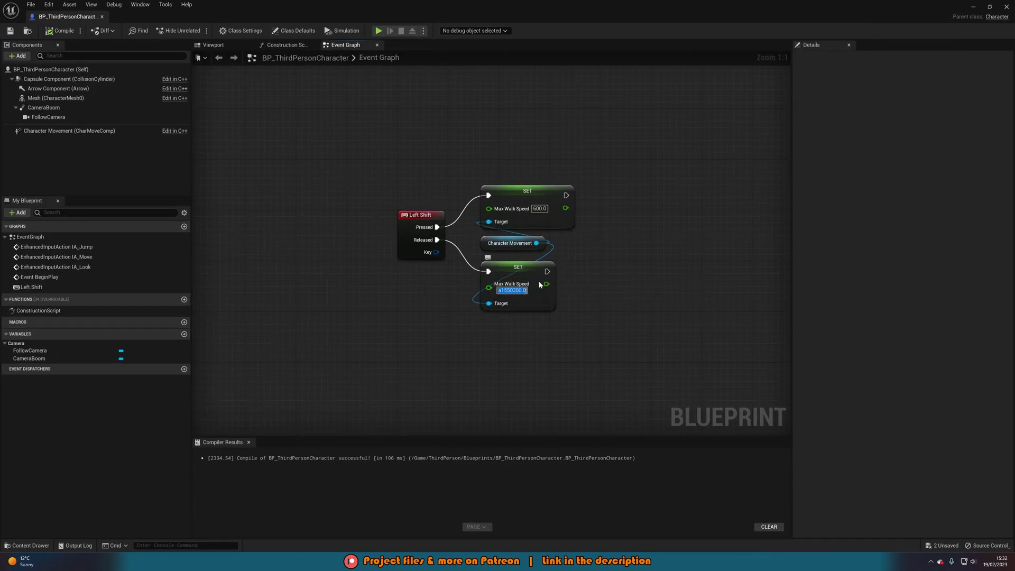
key(Return)
click(80, 130)
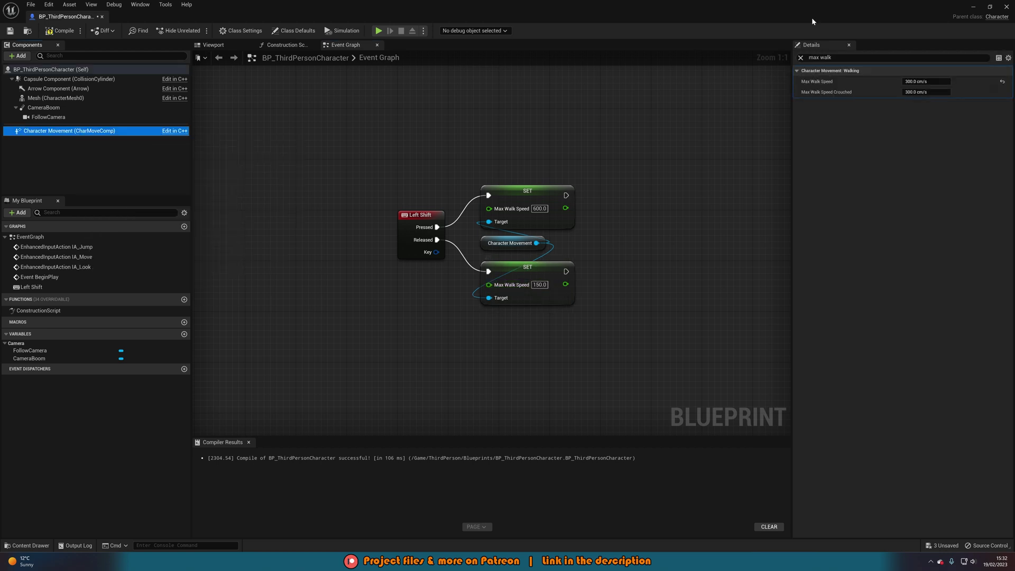
click(911, 81)
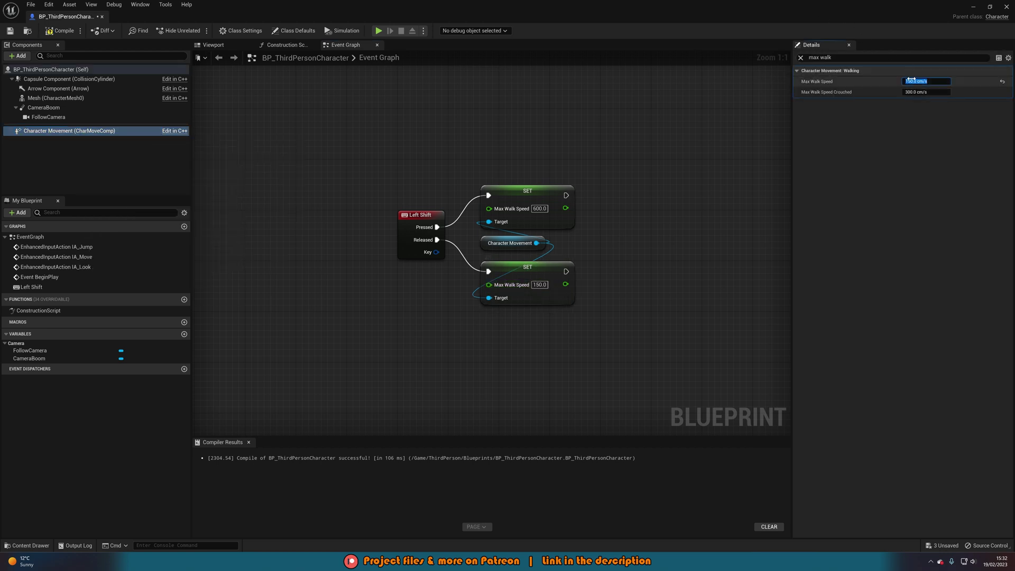
click(59, 30)
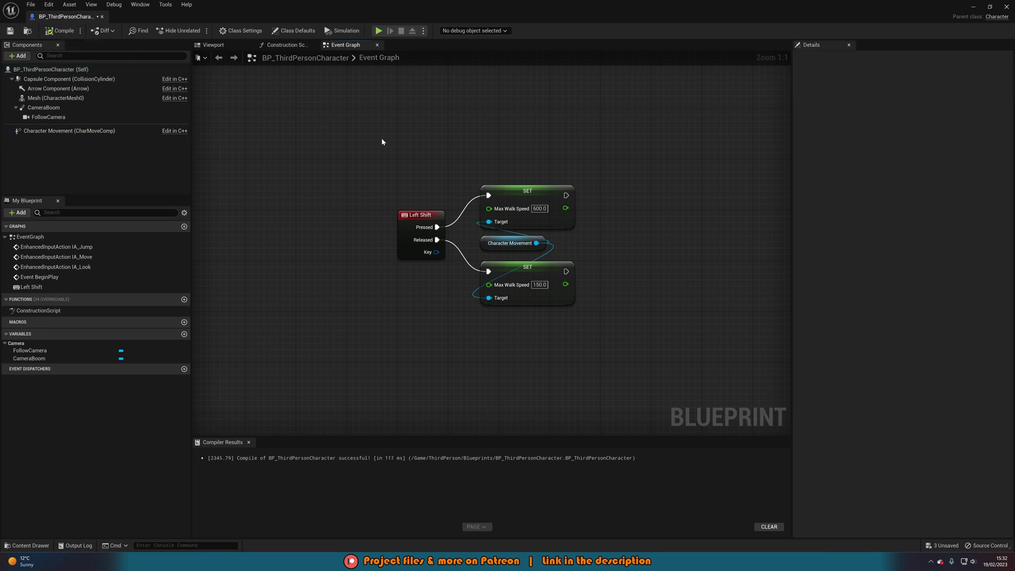
Step: Open the TutorialAnimBS blend space from the Tutorial folder
key(ctrl+space)
click(165, 362)
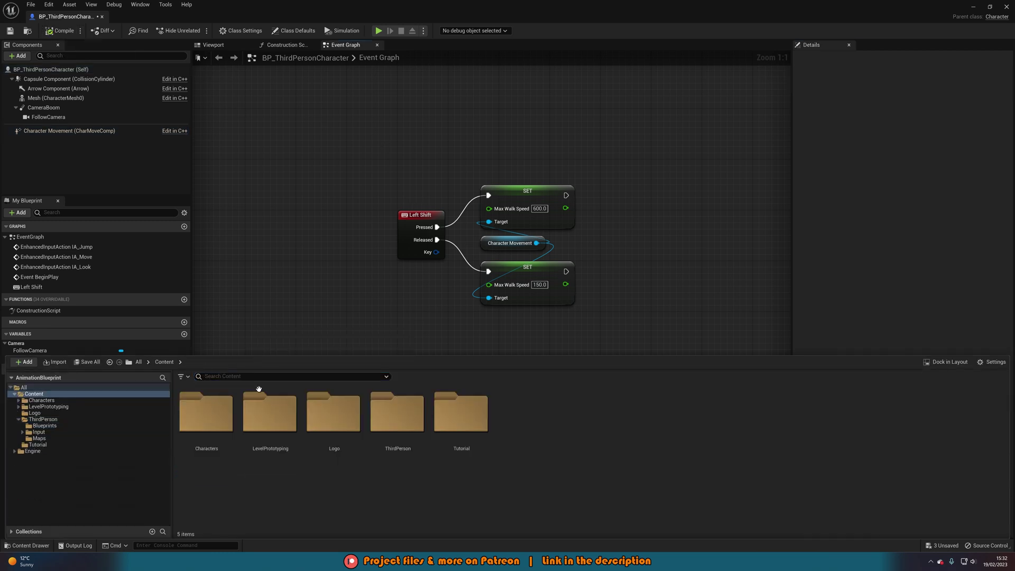
double_click(461, 423)
scroll(575, 458, down, 1)
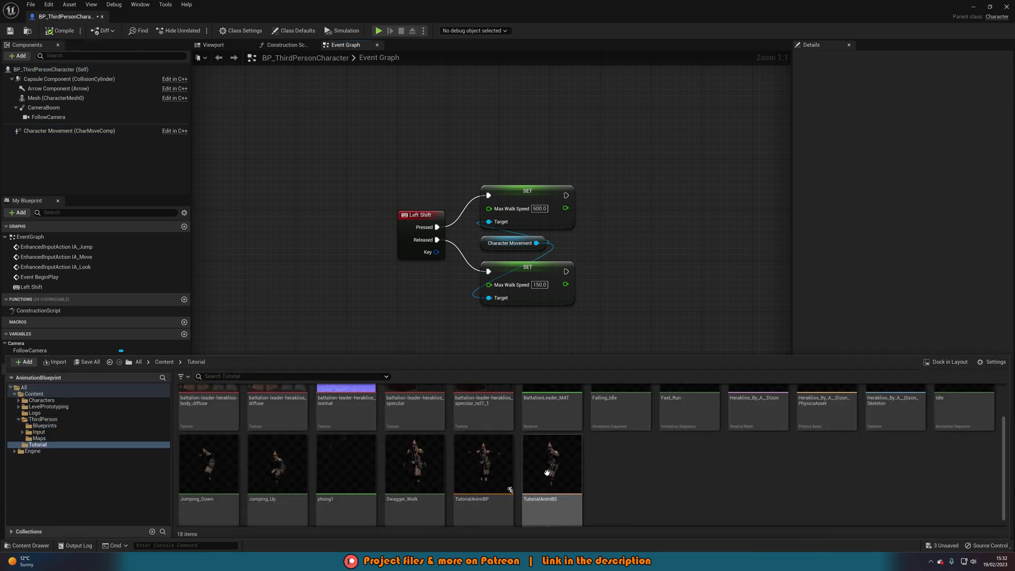
double_click(540, 486)
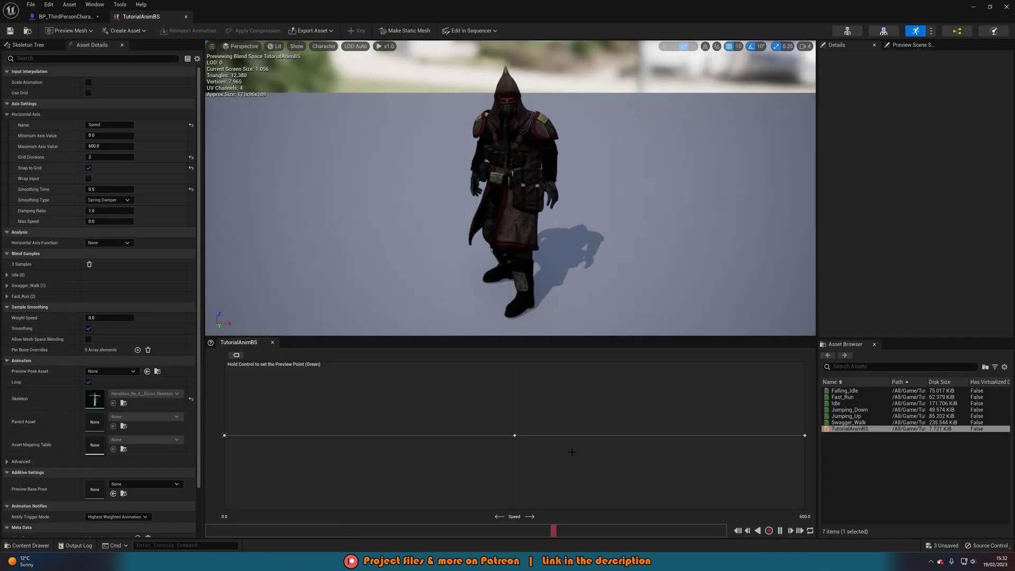
Step: Change the Speed axis grid divisions to 3 and save TutorialAnimBS
click(98, 157)
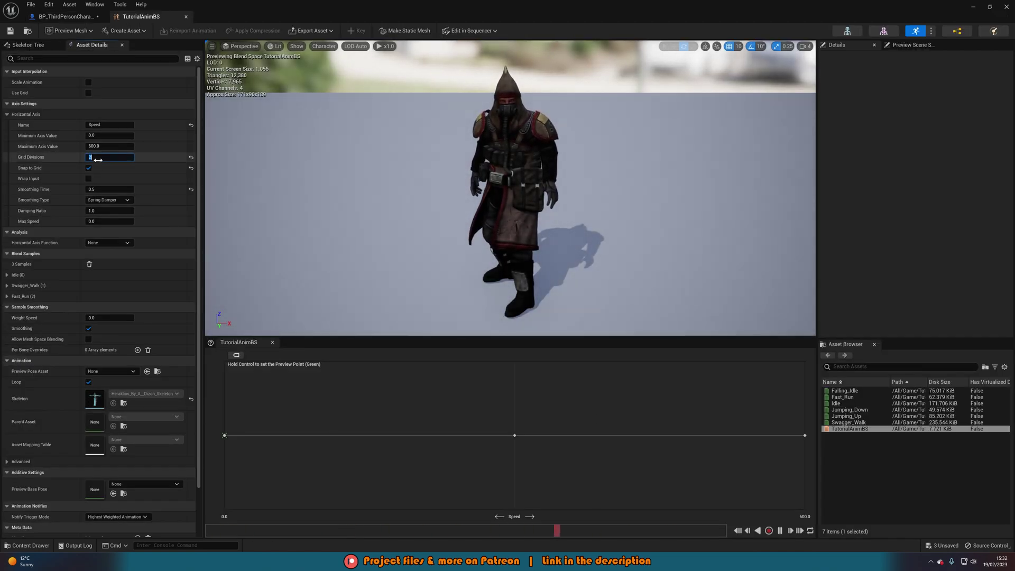
mouse_move(417, 434)
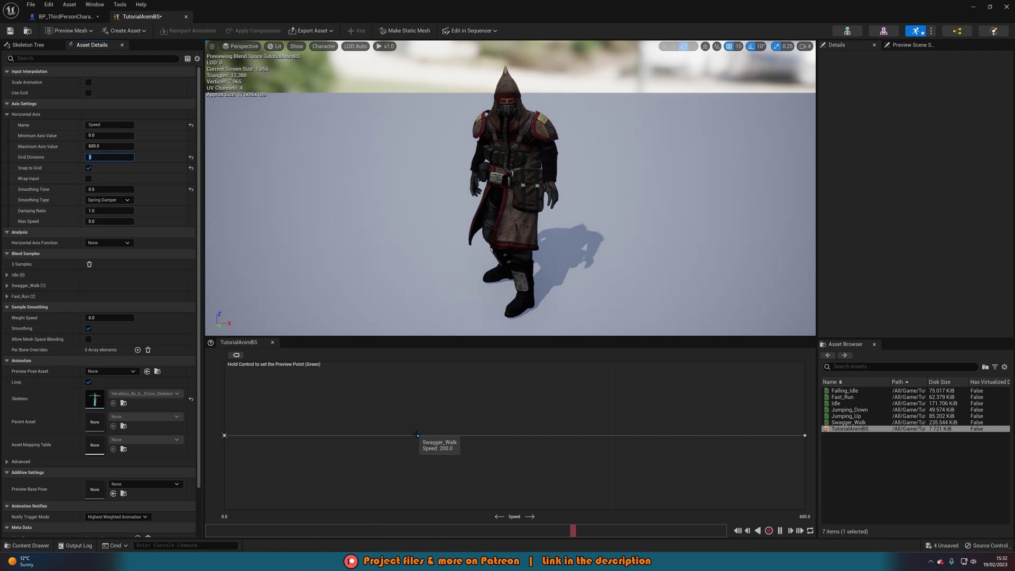
click(10, 30)
click(63, 16)
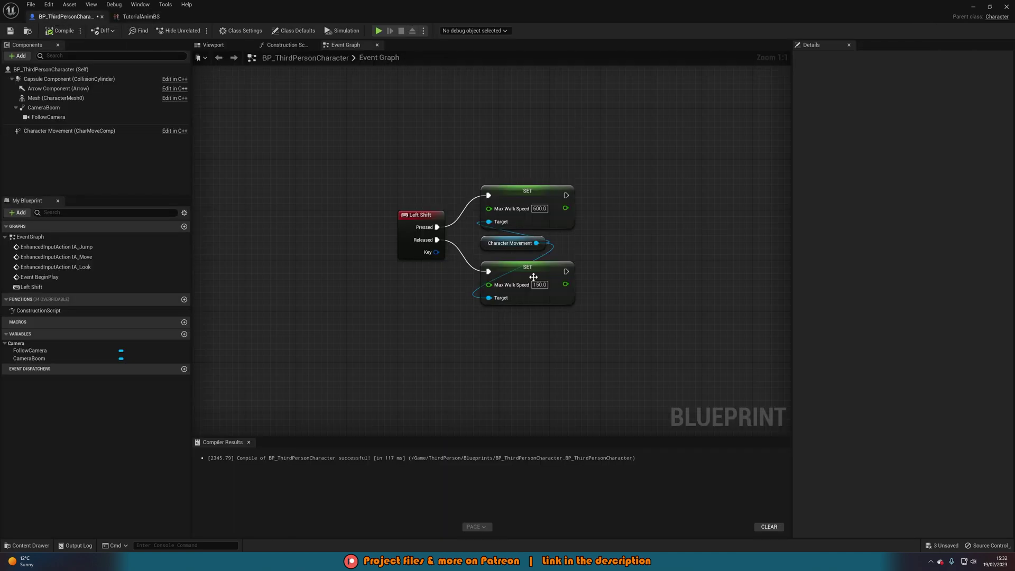
click(140, 16)
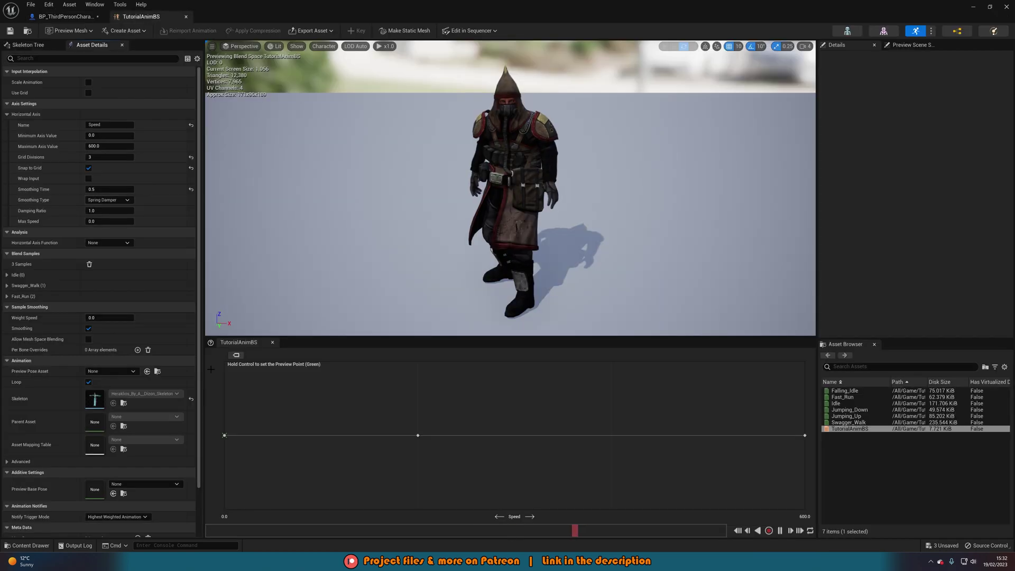
Step: Commit 4 grid divisions, save the blend space, and frame the ramps in the level view
key(Return)
key(ctrl+s)
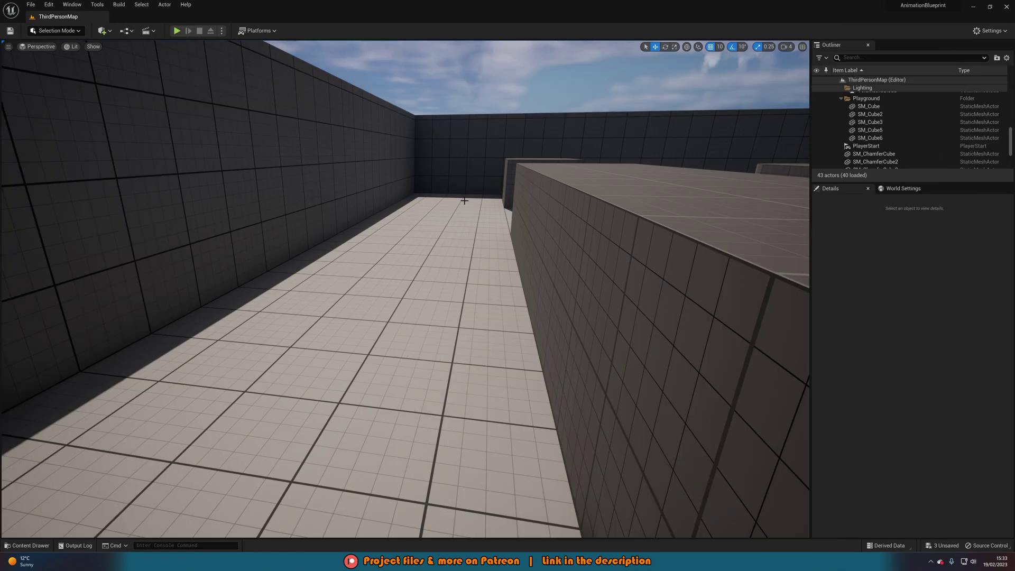
key(s)
right_drag(464, 200, 465, 201)
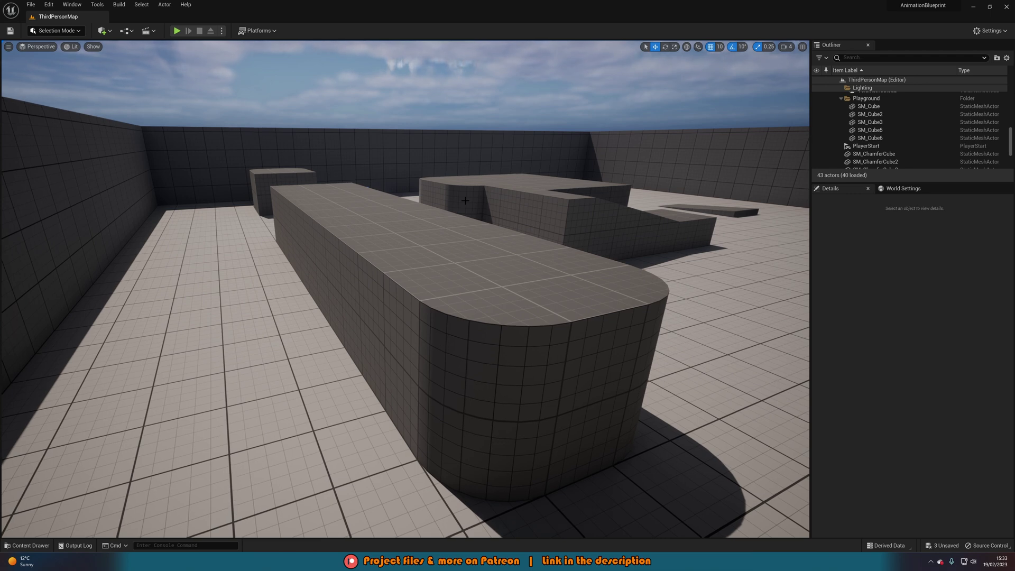
Step: Play-test the character walking and running down the corridor and back, then stop
click(177, 30)
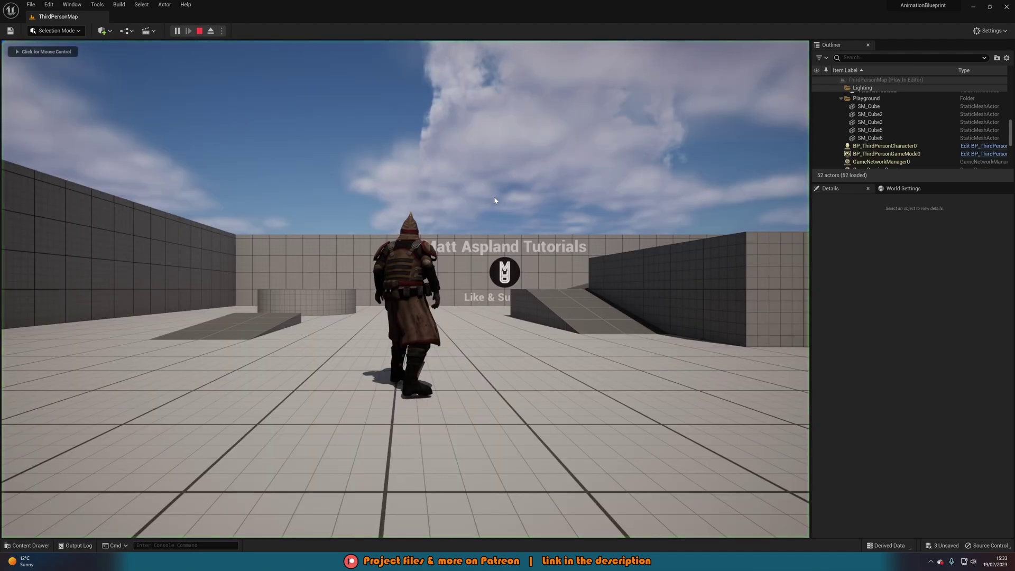
key(w)
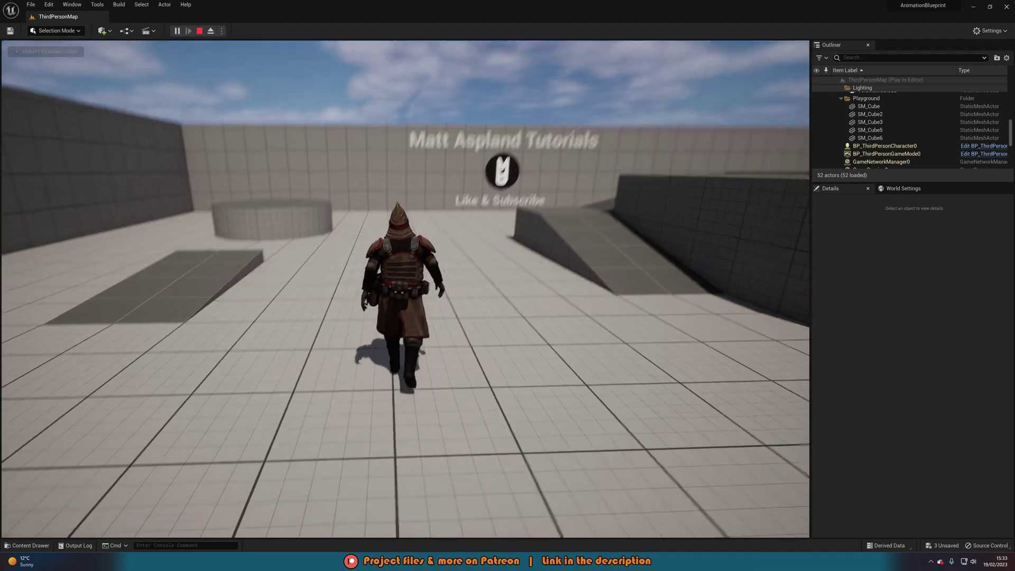
key(w)
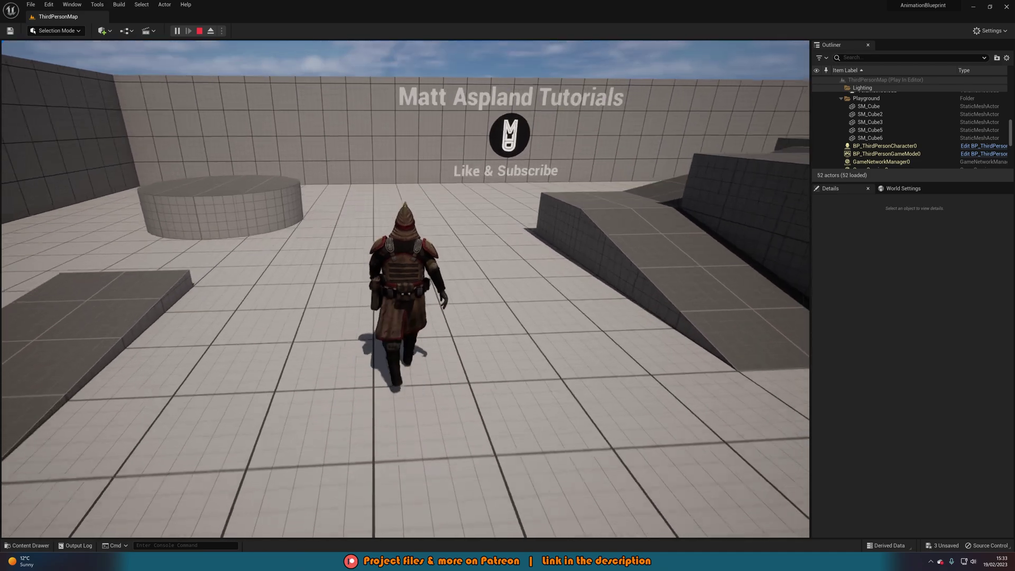
key(w)
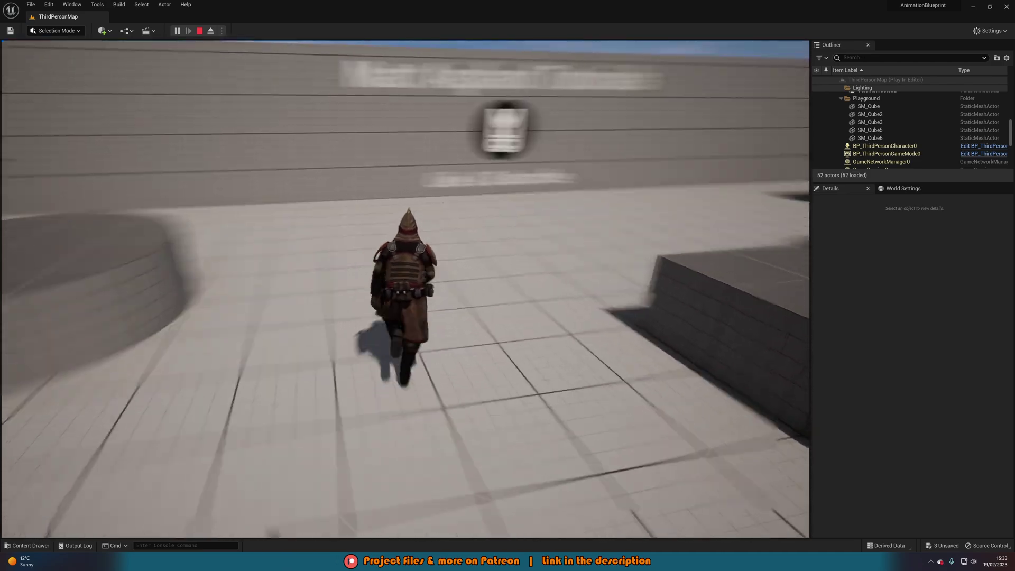
key(w)
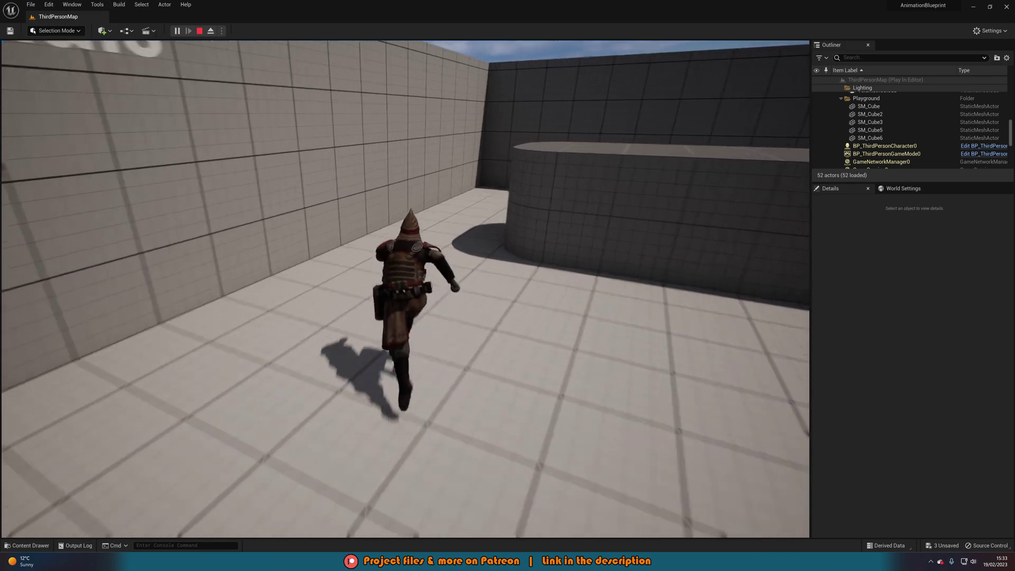
key(w)
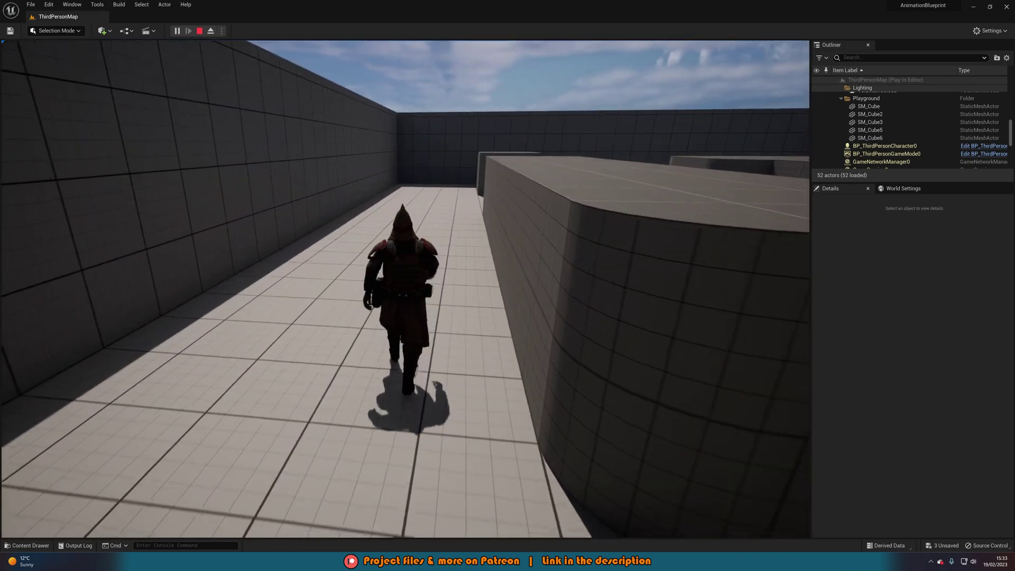
key(a)
key(s)
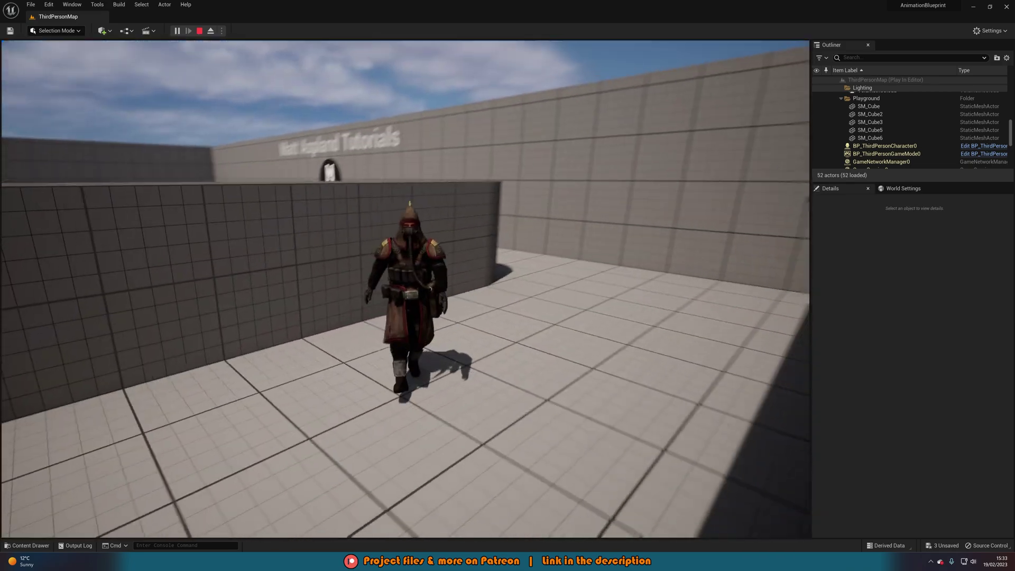
key(s)
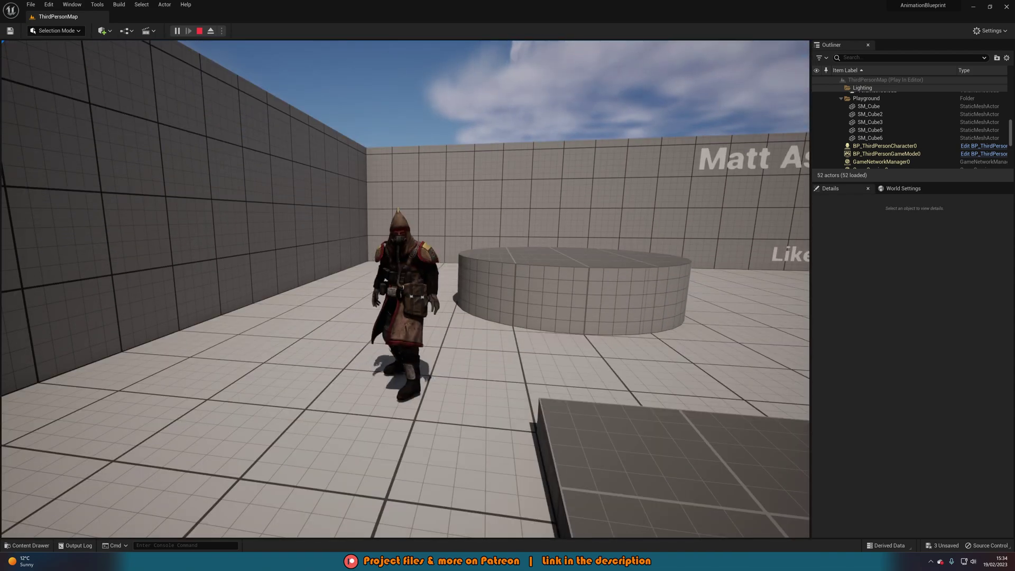
key(Escape)
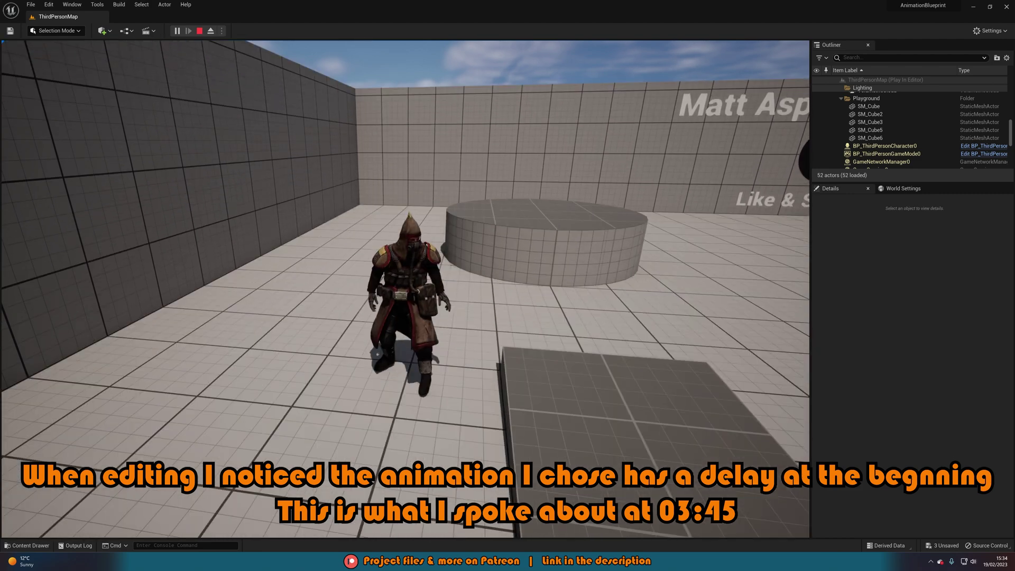
Step: Test the character's jump and a right turn, stop playing, and bring up the Content Drawer
key(space)
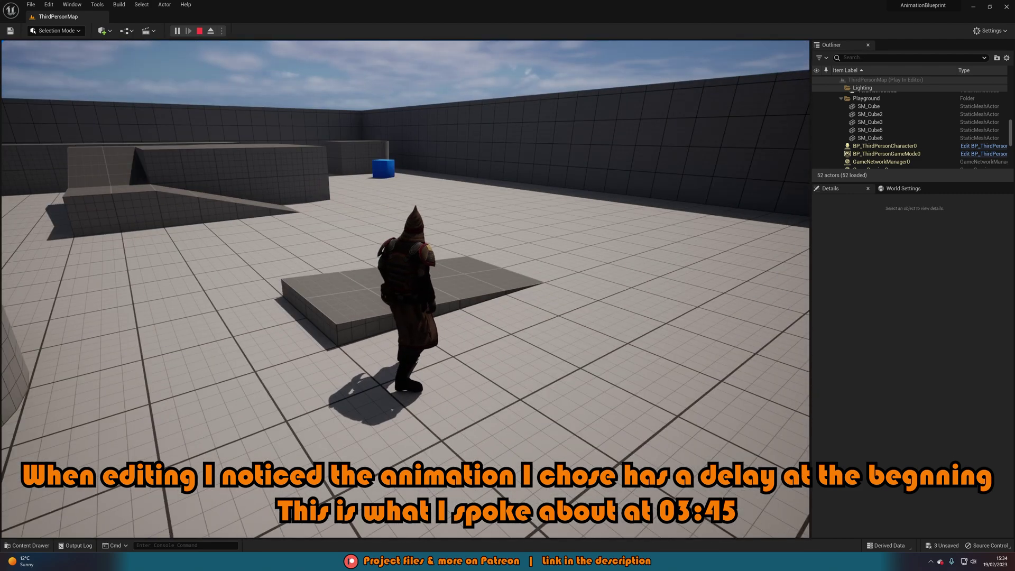
key(d)
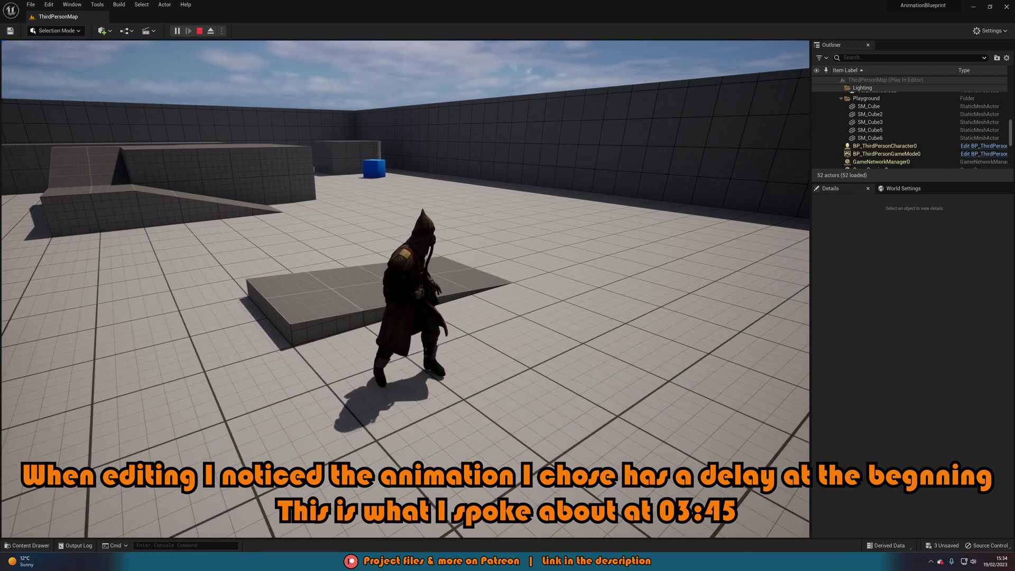
key(Escape)
key(ctrl+space)
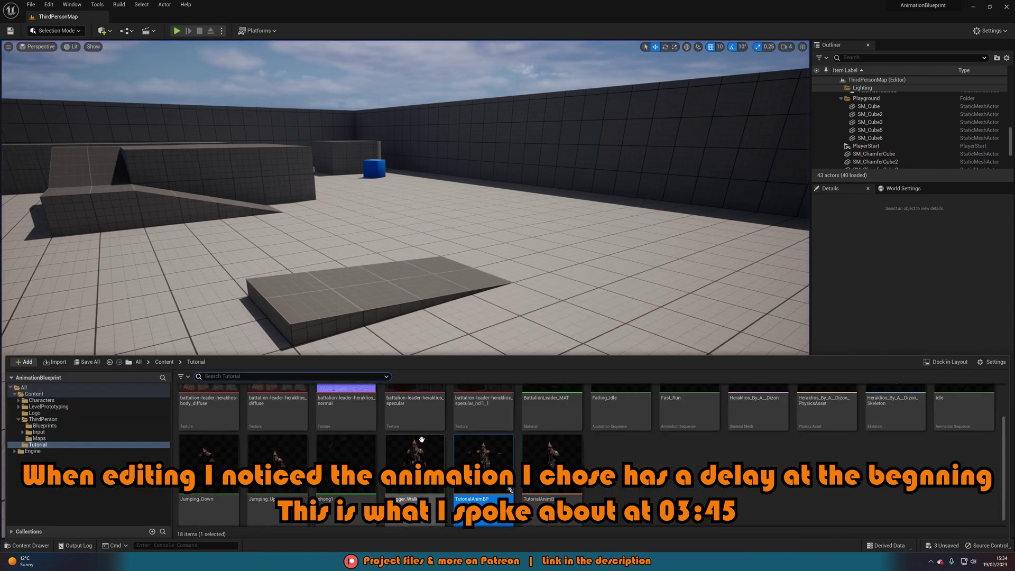
Step: Set the Jumping_Up animation's Rate Scale to 2
double_click(280, 464)
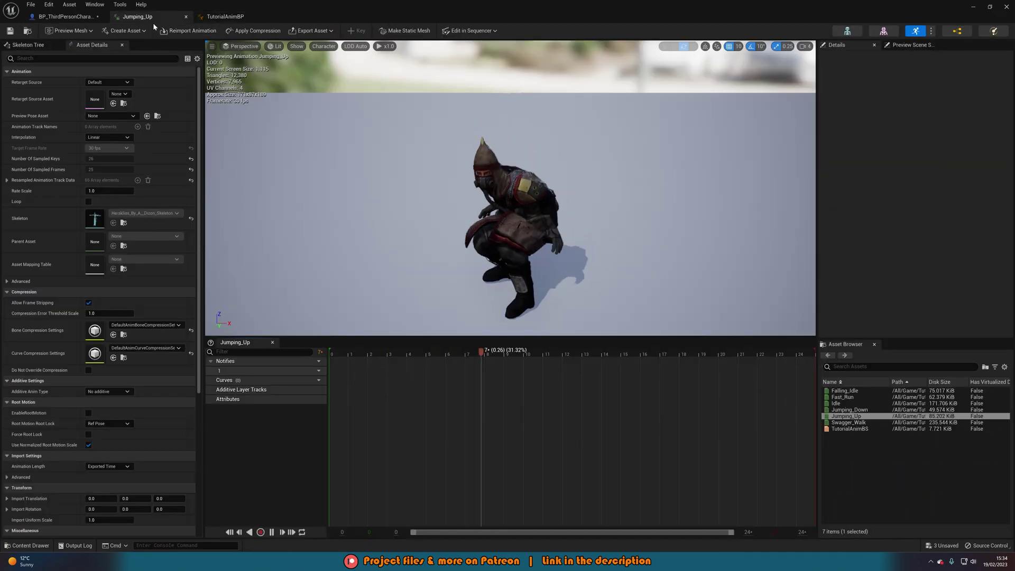
click(109, 191)
text(2)
key(Return)
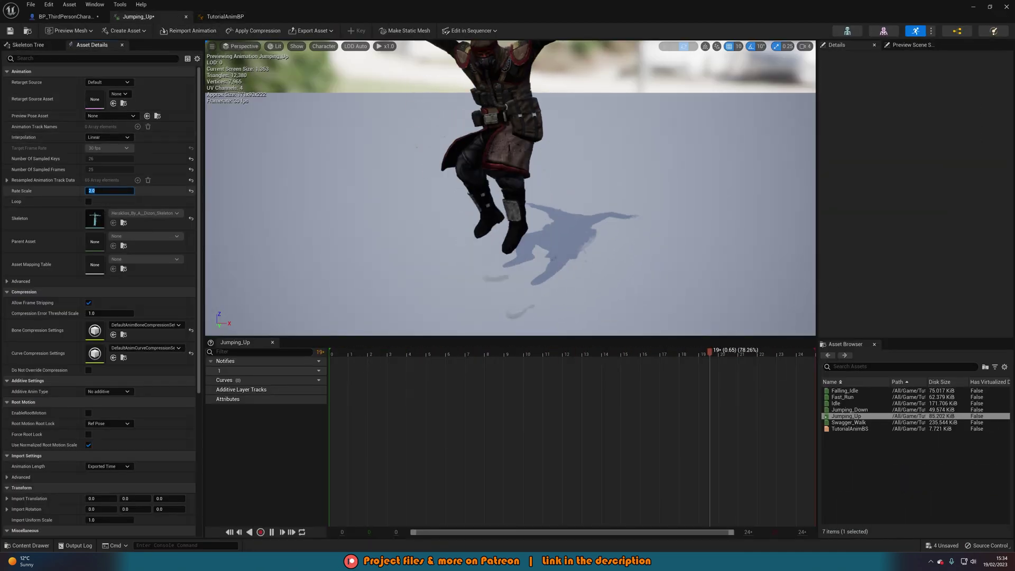
Step: Return to the level and start a play session to test the faster jump
click(974, 7)
click(177, 31)
key(space)
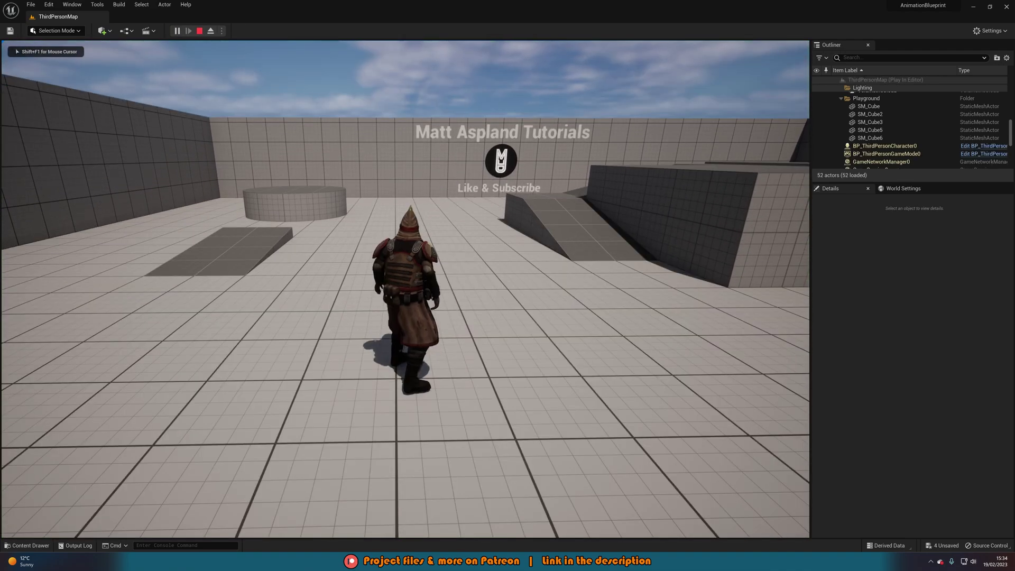
Step: Jump, then walk the character back and forth past the ramp, turning toward and away from the camera
key(space)
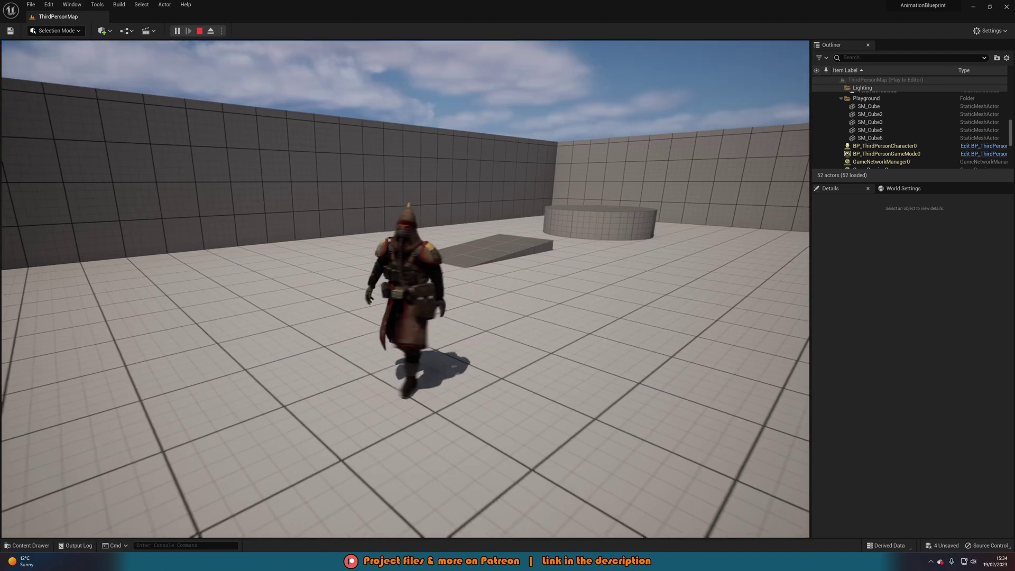
key(s)
key(s)
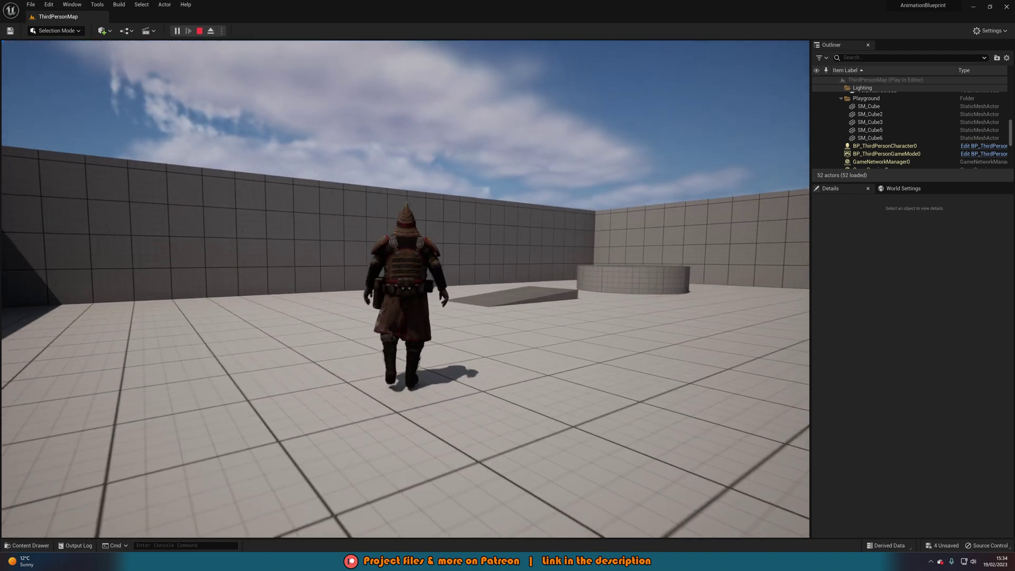
key(w)
key(w)
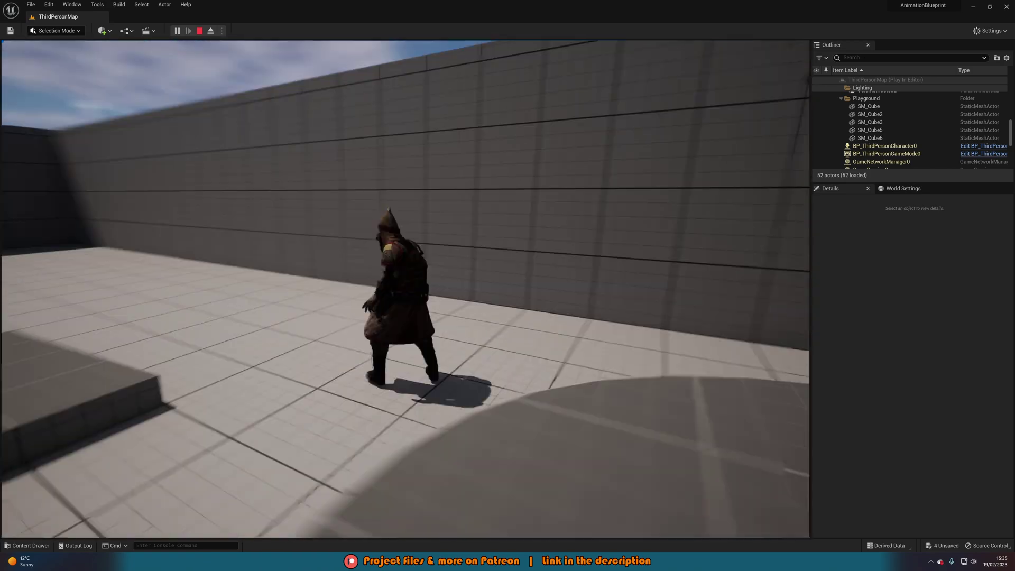
key(w)
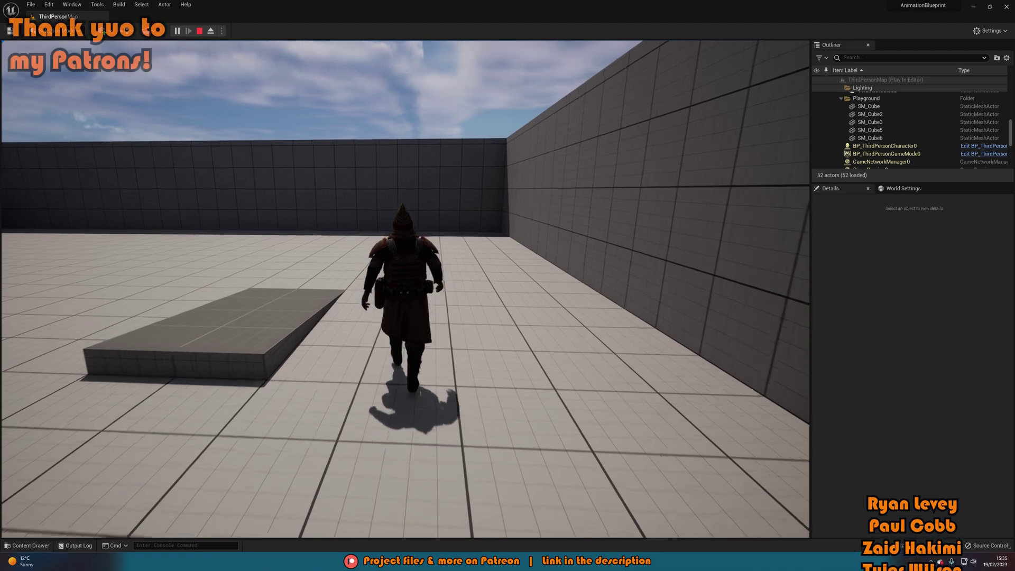
key(s)
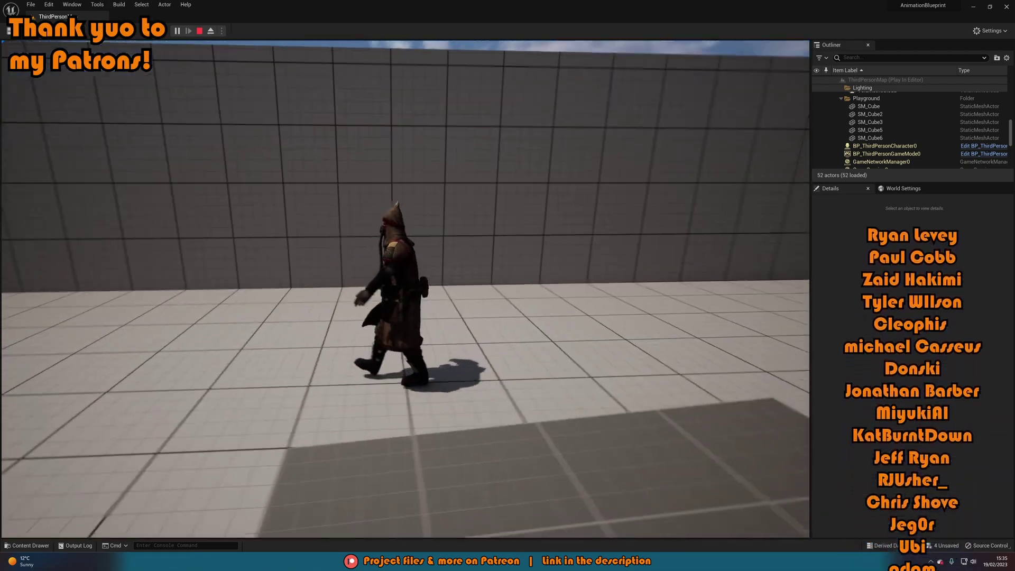
key(s)
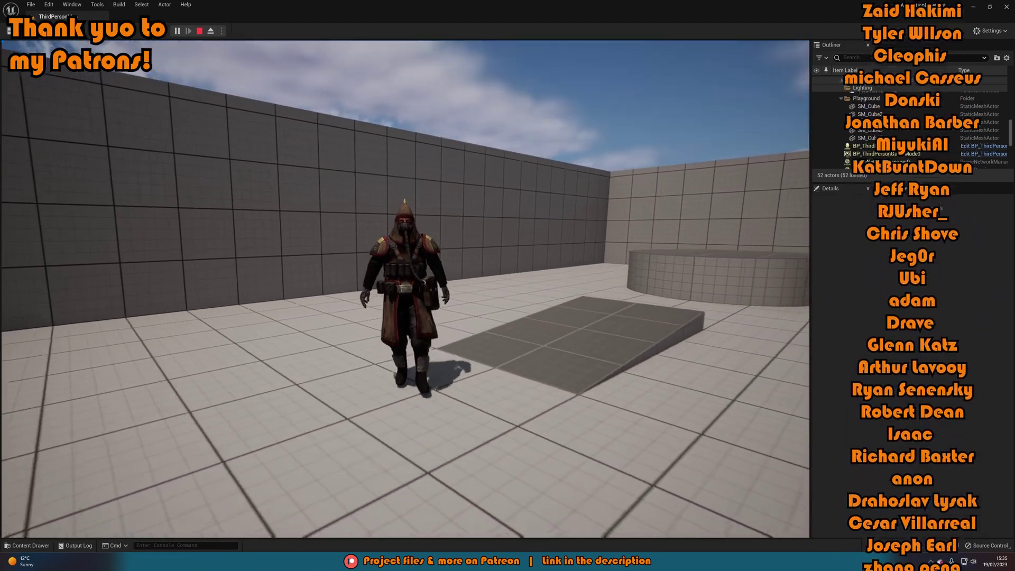
key(s)
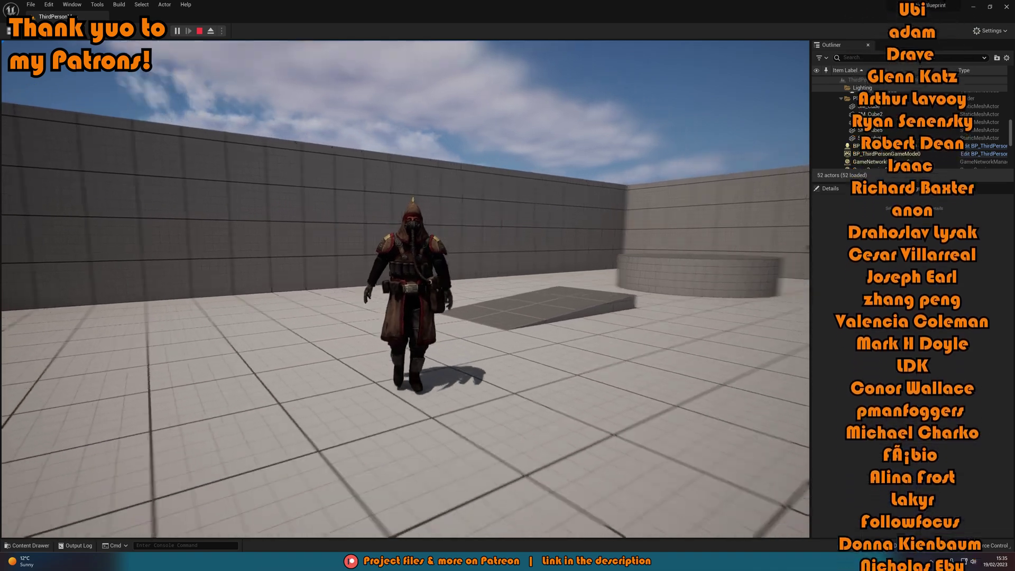
key(s)
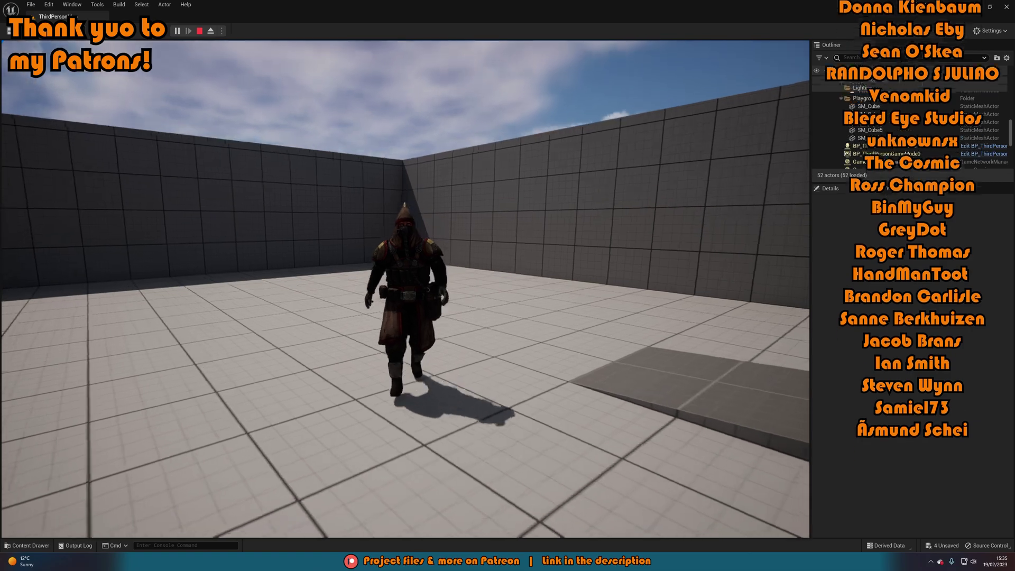
key(w)
key(w)
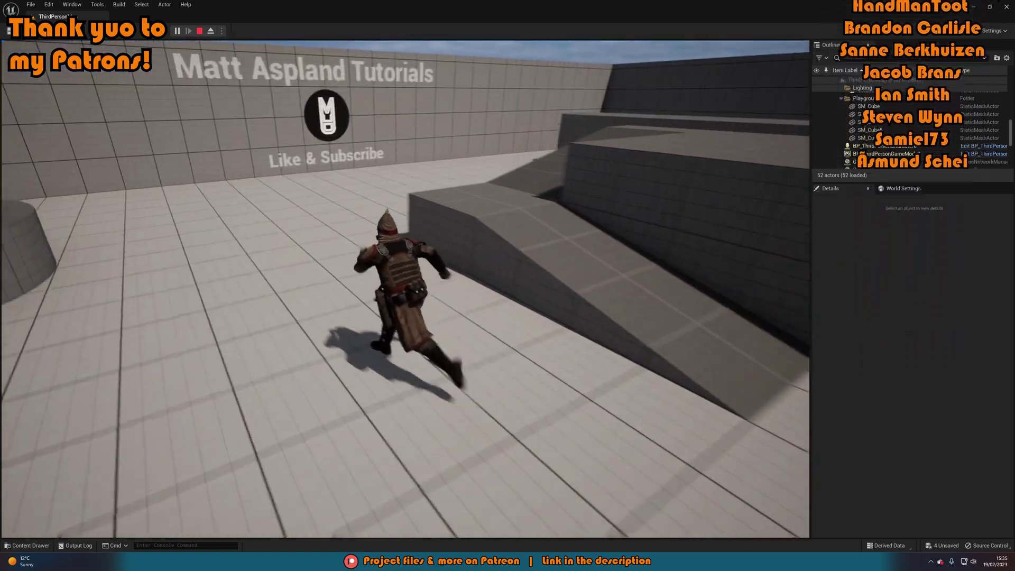